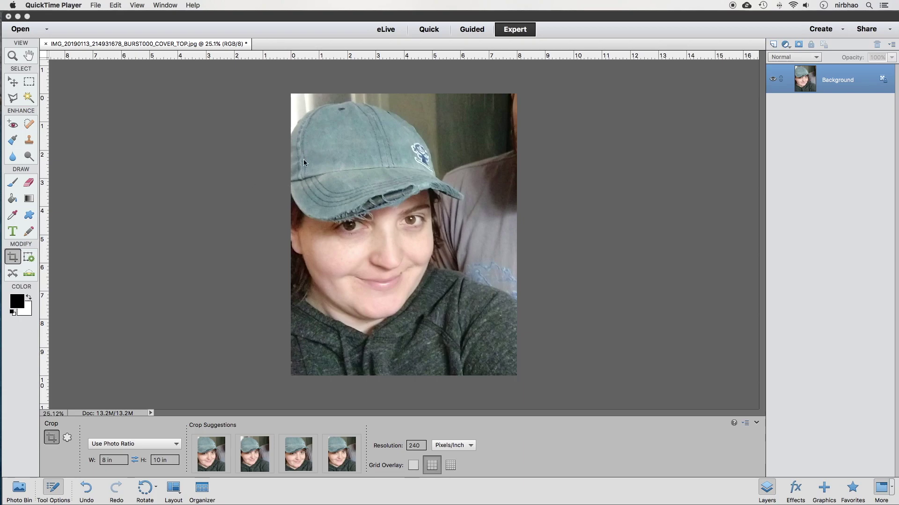
- Draw two black test strokes across the cap, then undo them
{"action": "left_click", "coordinate": [12, 182]}
{"action": "mouse_move", "coordinate": [293, 185]}
{"action": "left_mouse_down"}
{"action": "mouse_move", "coordinate": [380, 115]}
{"action": "mouse_move", "coordinate": [385, 125]}
{"action": "left_mouse_up"}
{"action": "left_click_drag", "start_coordinate": [312, 190], "coordinate": [388, 138]}
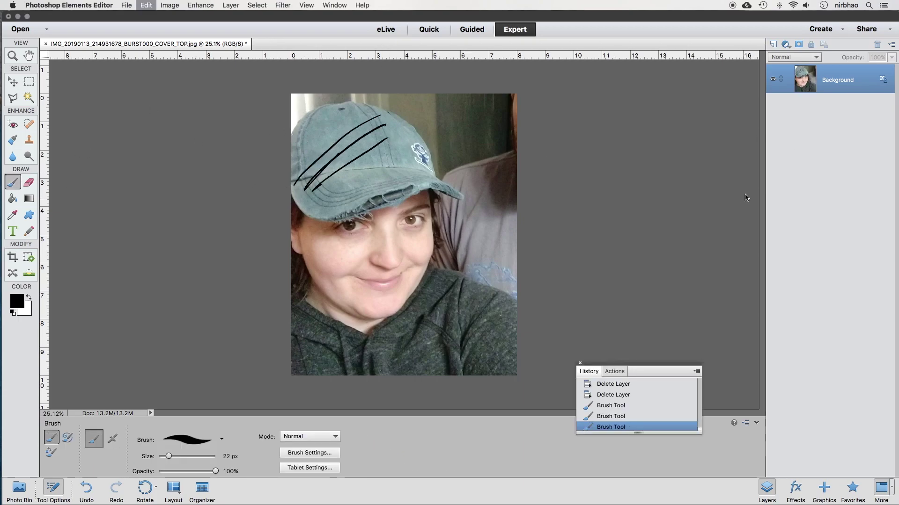
{"action": "key", "text": "super+z"}
{"action": "key", "text": "super+z"}
{"action": "key", "text": "super+z"}
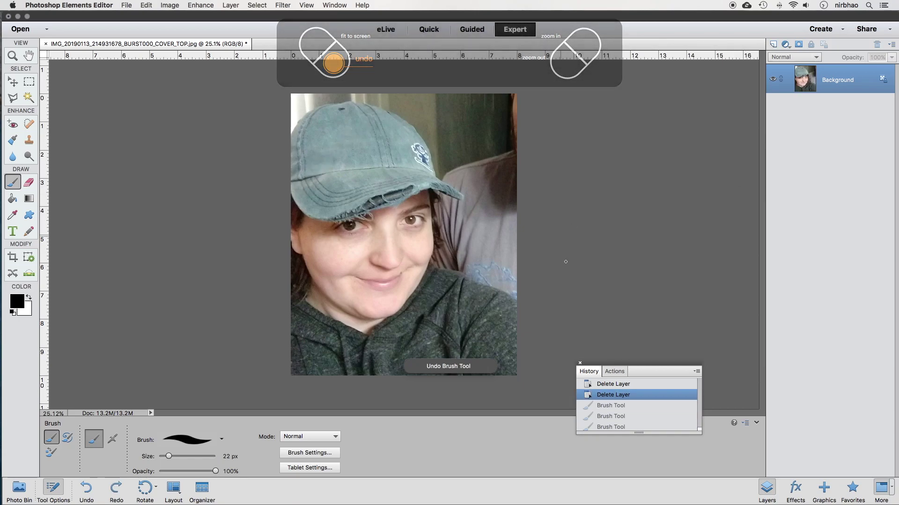
- Add a new empty Layer 1 above the Background
{"action": "left_click", "coordinate": [227, 5]}
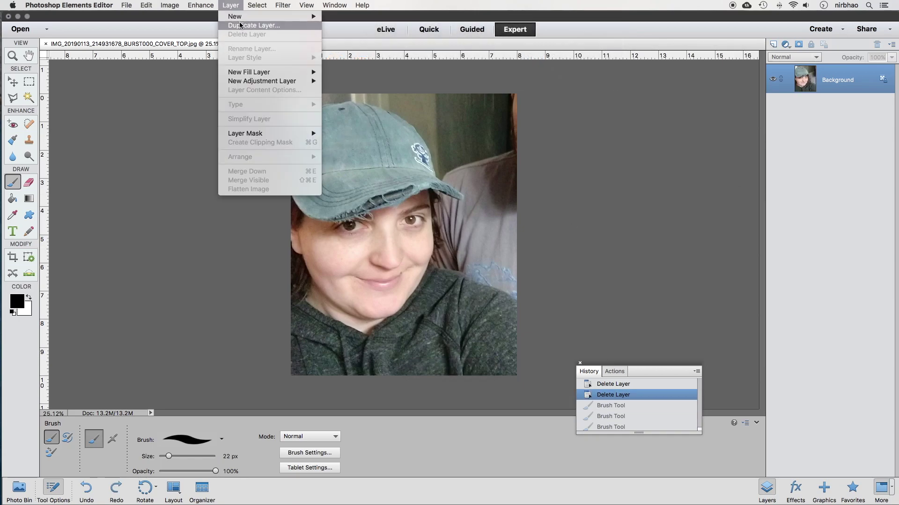
{"action": "mouse_move", "coordinate": [231, 18]}
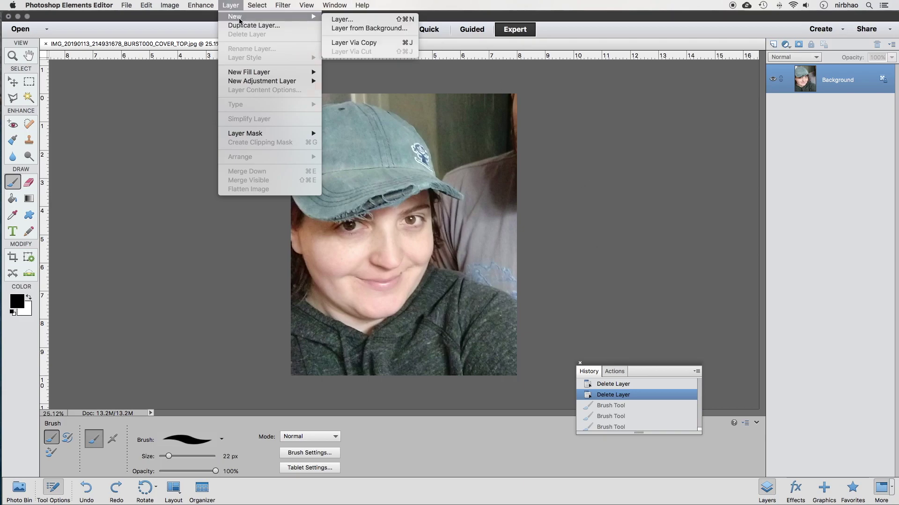
{"action": "left_click", "coordinate": [367, 20]}
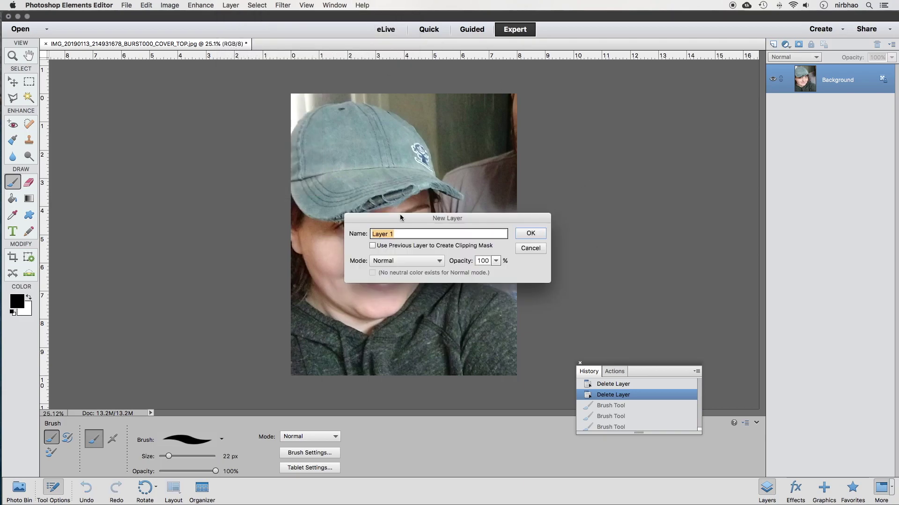
{"action": "left_click", "coordinate": [532, 234]}
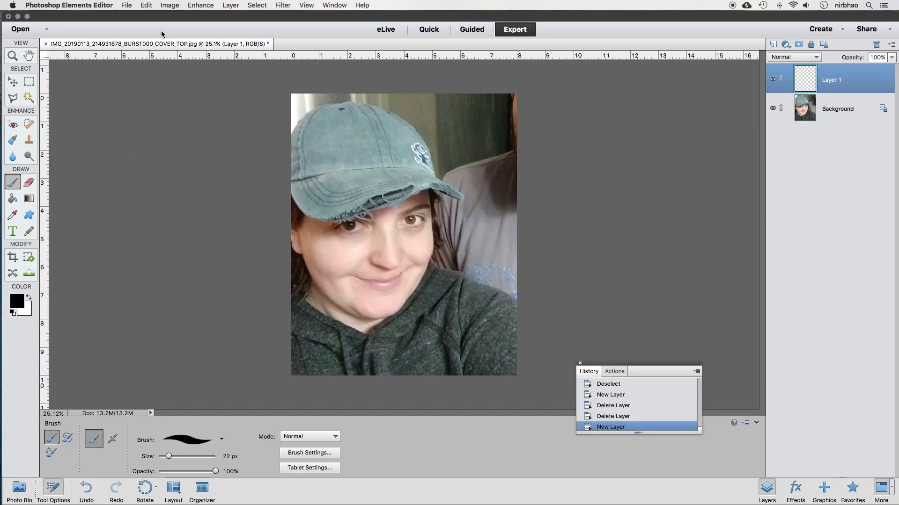
- Sample a near-white foreground colour from the photo's top-left corner
{"action": "left_click", "coordinate": [14, 216]}
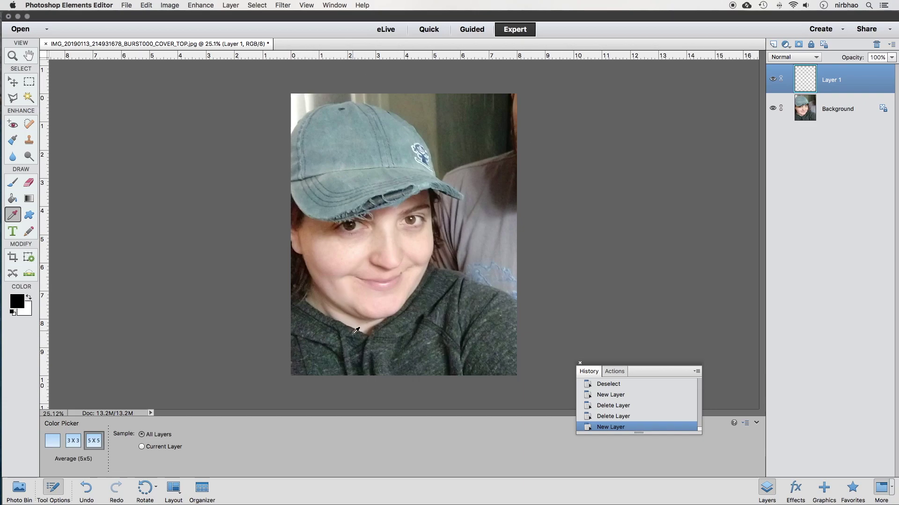
{"action": "left_click", "coordinate": [308, 100]}
{"action": "left_click", "coordinate": [13, 98]}
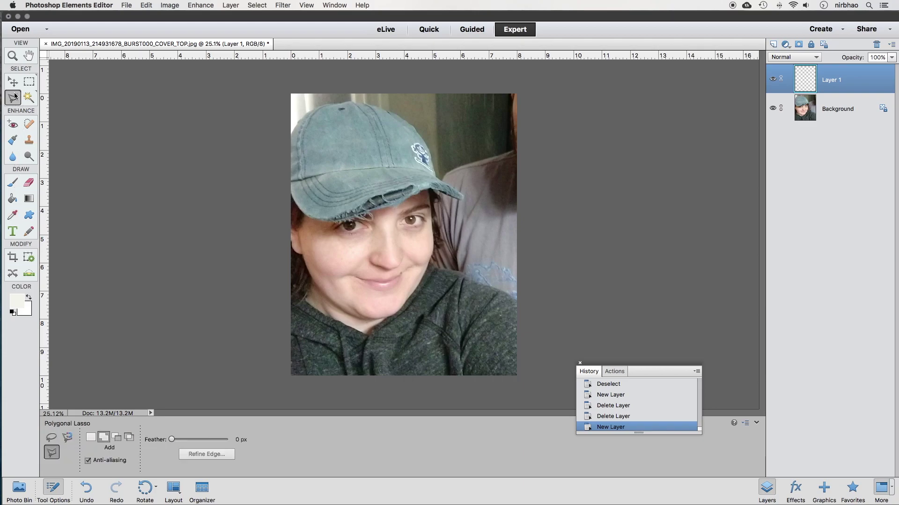
- Zoom in on the eye and trace the upper eyelid with zigzag lash points into a selection
{"action": "key", "text": "super+equal"}
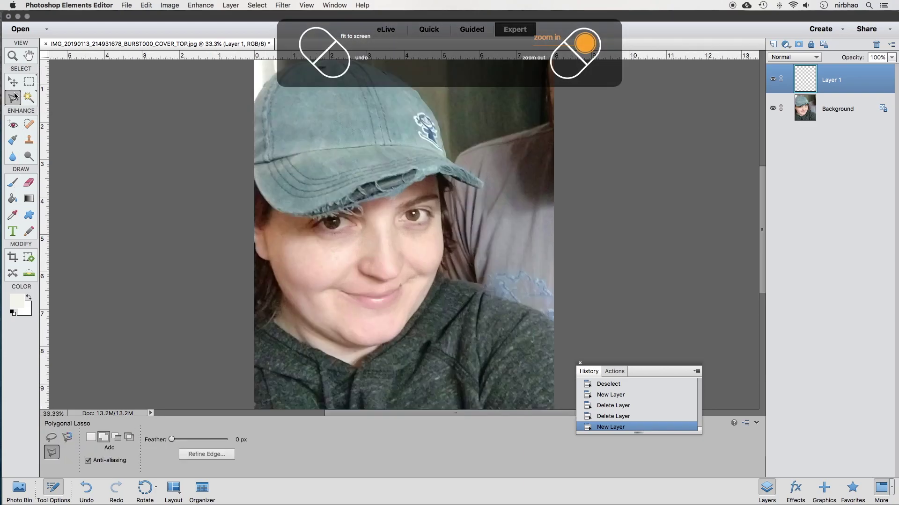
{"action": "key", "text": "super+equal"}
{"action": "key", "text": "super+equal"}
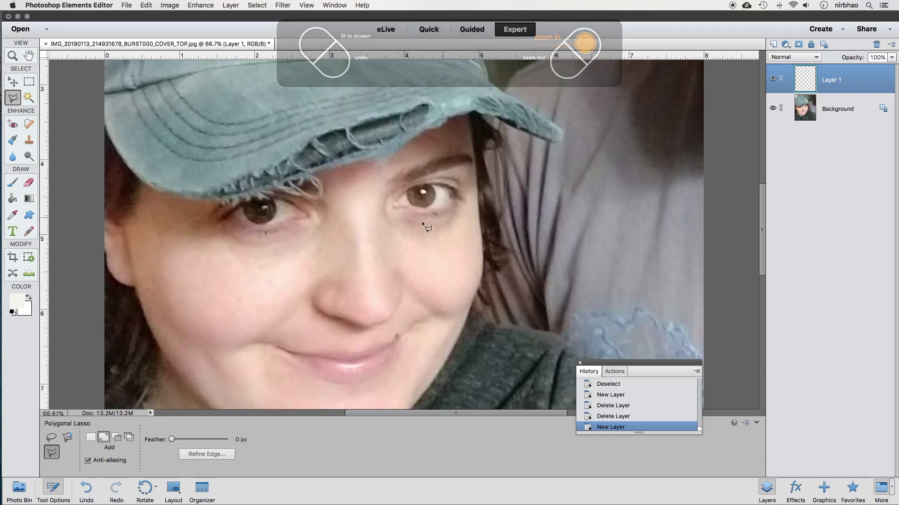
{"action": "key", "text": "super+equal"}
{"action": "key", "text": "super+equal"}
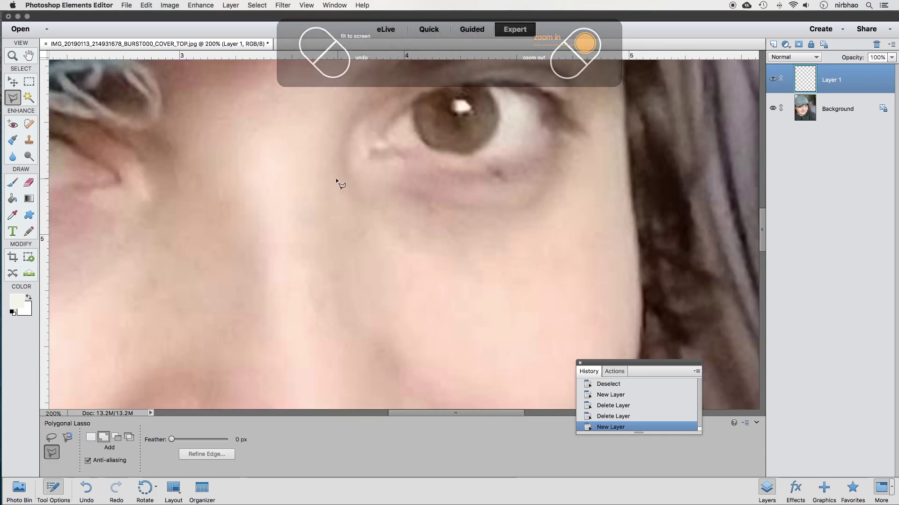
{"action": "scroll", "coordinate": [335, 176], "scroll_direction": "up", "scroll_amount": 5}
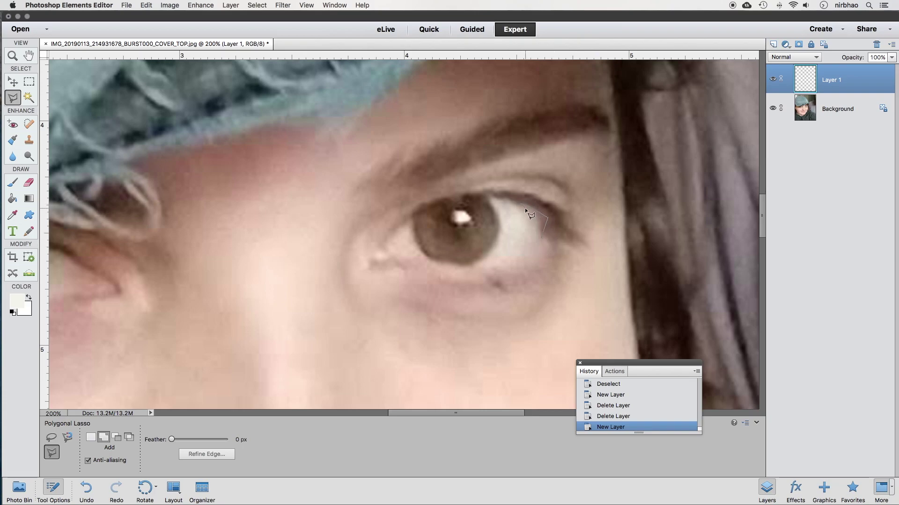
{"action": "left_click", "coordinate": [484, 195]}
{"action": "left_click", "coordinate": [472, 205]}
{"action": "left_click", "coordinate": [444, 203]}
{"action": "left_click", "coordinate": [422, 201]}
{"action": "left_click", "coordinate": [445, 196]}
{"action": "left_click", "coordinate": [461, 202]}
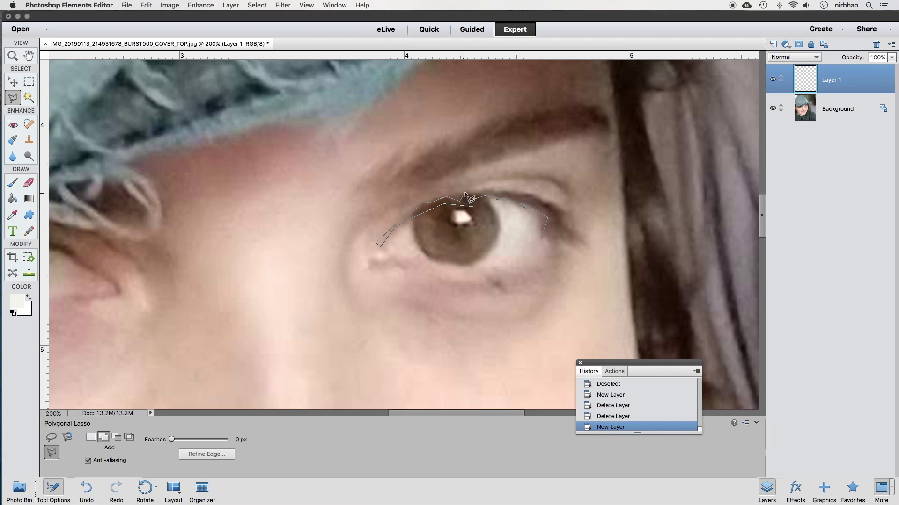
{"action": "left_click", "coordinate": [464, 194]}
{"action": "left_click", "coordinate": [471, 204]}
{"action": "left_click", "coordinate": [508, 190]}
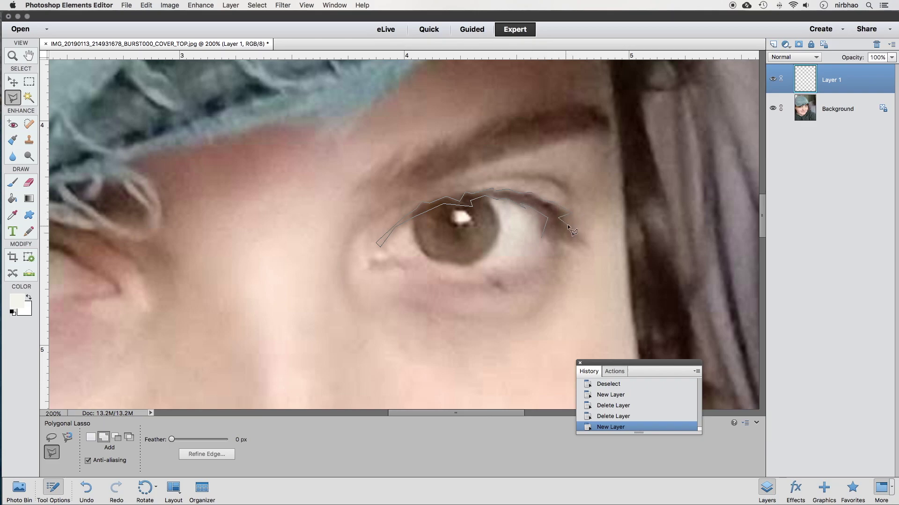
{"action": "left_click", "coordinate": [580, 240]}
{"action": "key", "text": "BackSpace"}
{"action": "double_click", "coordinate": [577, 230]}
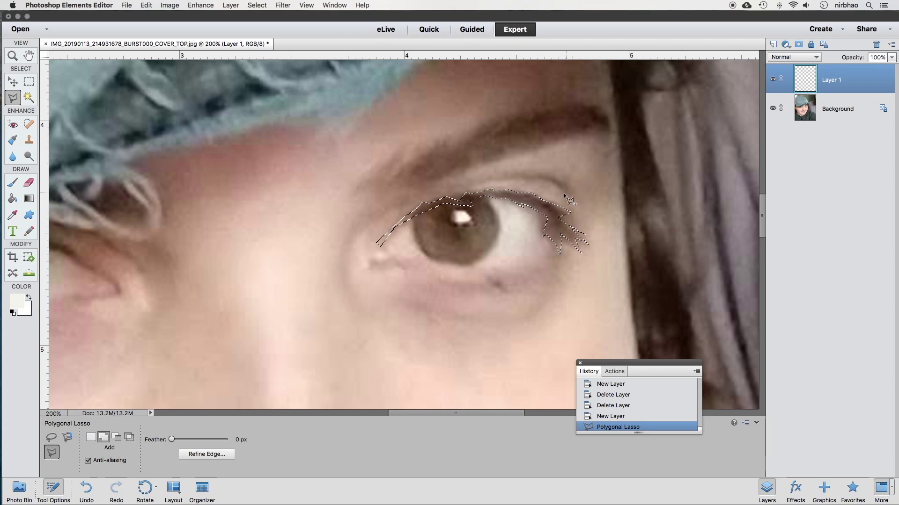
- Add the crease just above the eyelid to the selection
{"action": "left_click", "coordinate": [471, 187]}
{"action": "left_click", "coordinate": [531, 173]}
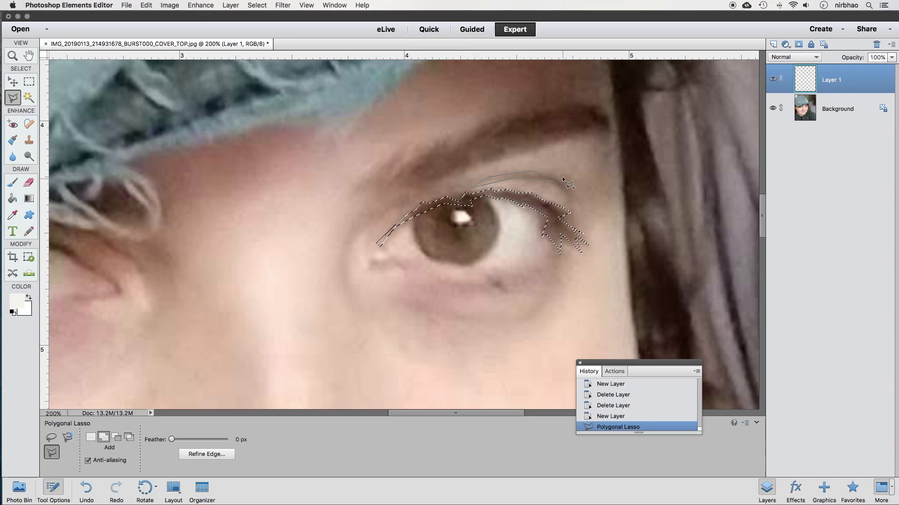
{"action": "double_click", "coordinate": [566, 195]}
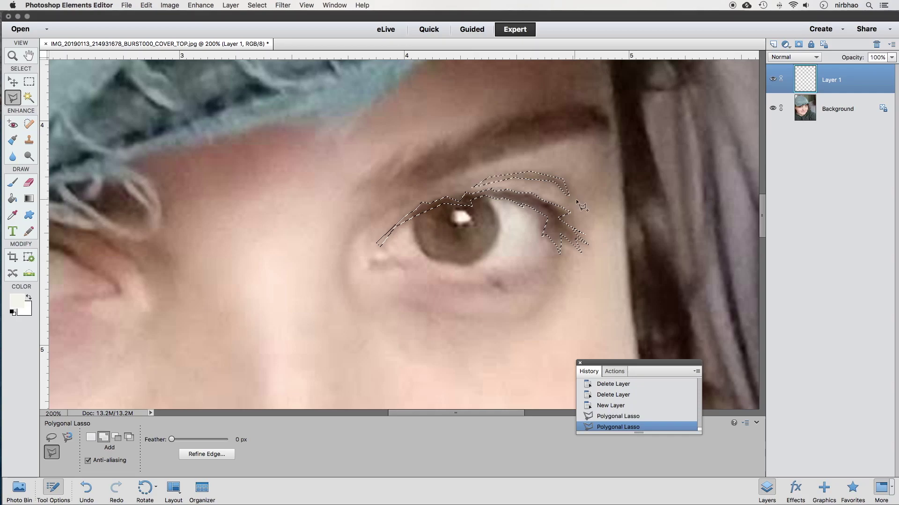
- Add the lower lid corner to the selection
{"action": "left_click", "coordinate": [374, 255]}
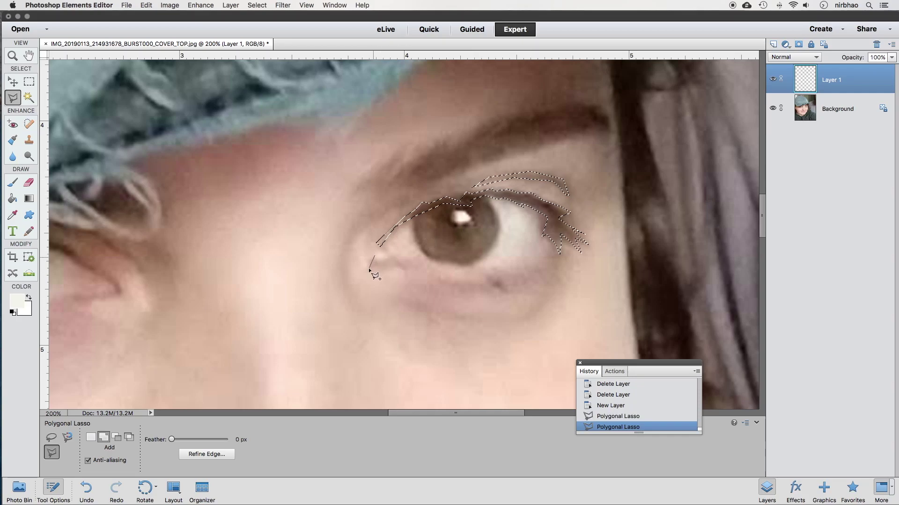
{"action": "double_click", "coordinate": [398, 263]}
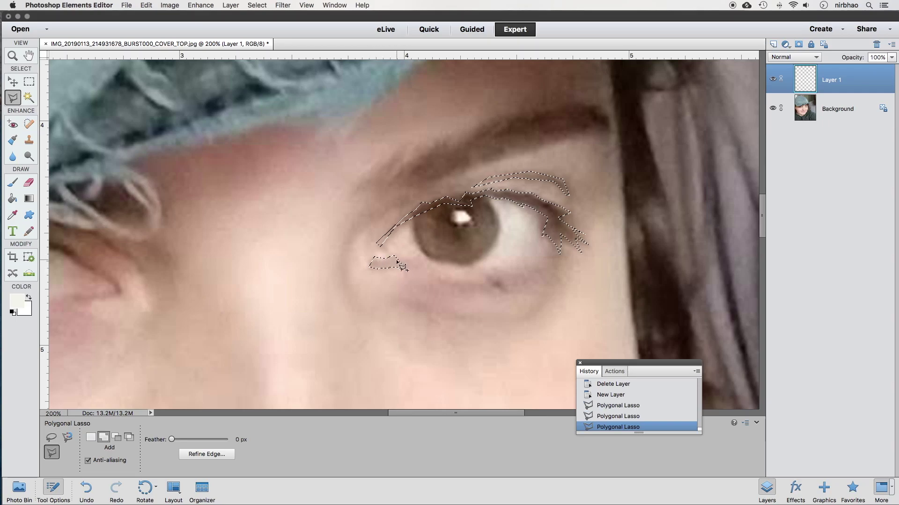
{"action": "key", "text": "super+equal"}
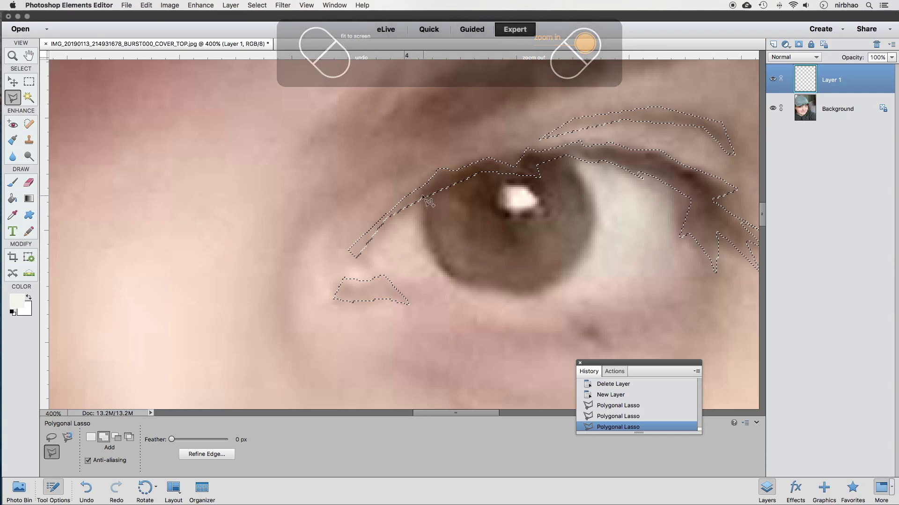
- Outline the iris and add it to the selection
{"action": "left_click", "coordinate": [421, 193]}
{"action": "left_click", "coordinate": [423, 251]}
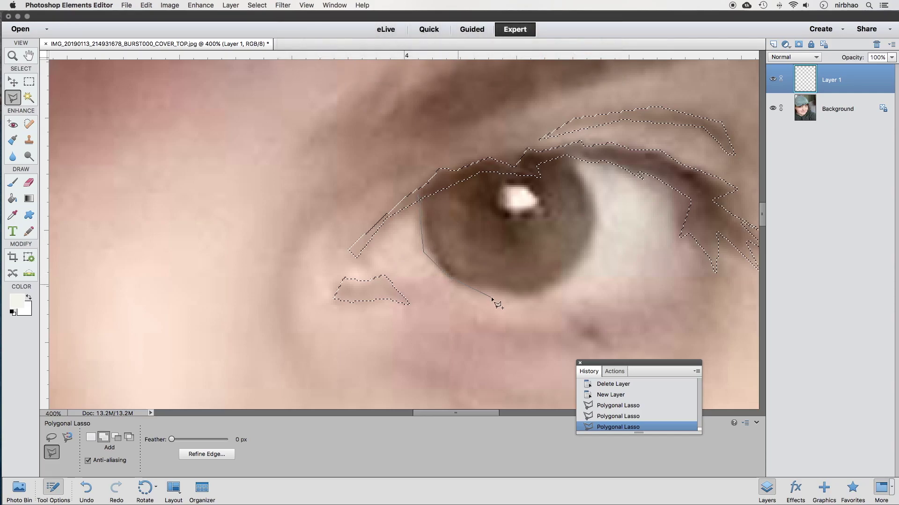
{"action": "left_click", "coordinate": [581, 263]}
{"action": "left_click", "coordinate": [599, 218]}
{"action": "left_click", "coordinate": [585, 172]}
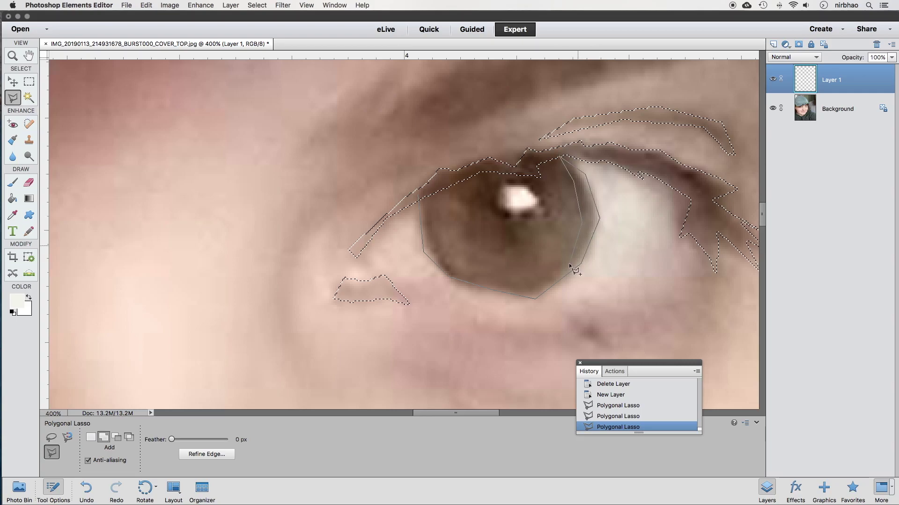
{"action": "left_click", "coordinate": [531, 290]}
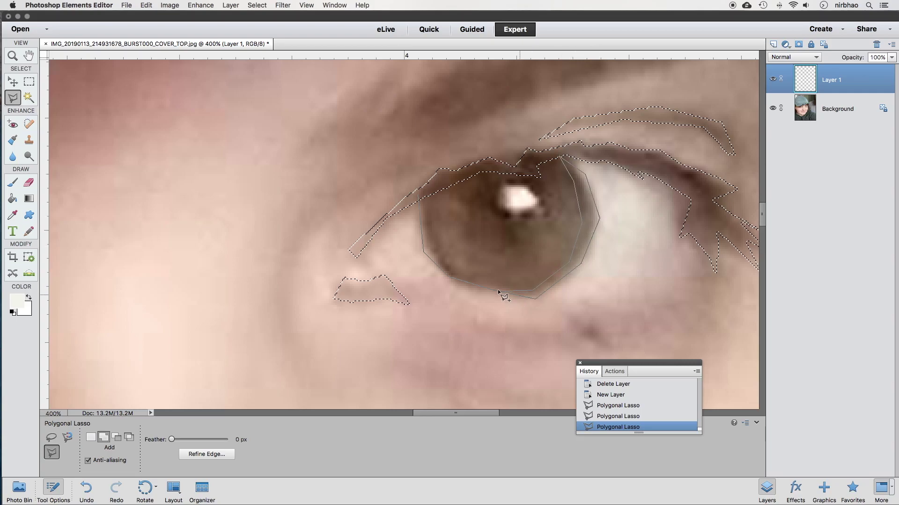
{"action": "left_click", "coordinate": [439, 254]}
{"action": "left_click", "coordinate": [422, 195]}
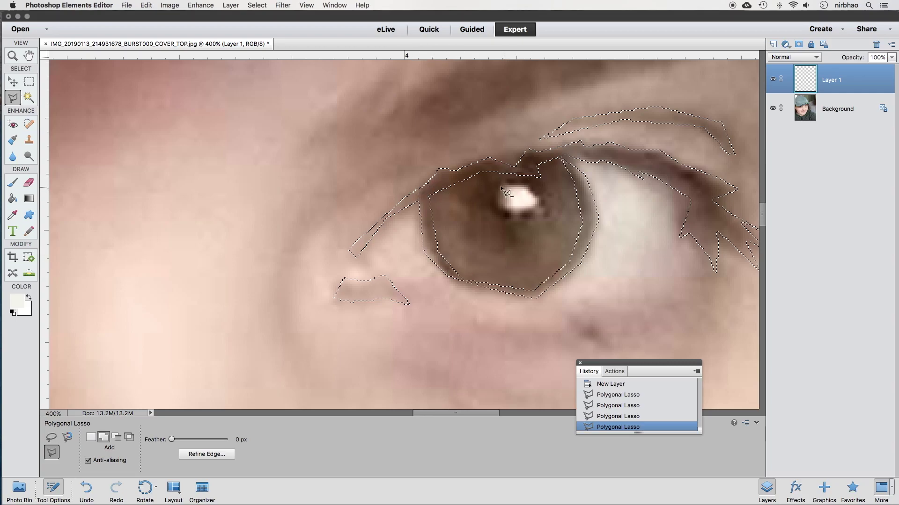
- Outline the catchlight and add it to the selection
{"action": "left_click", "coordinate": [501, 185]}
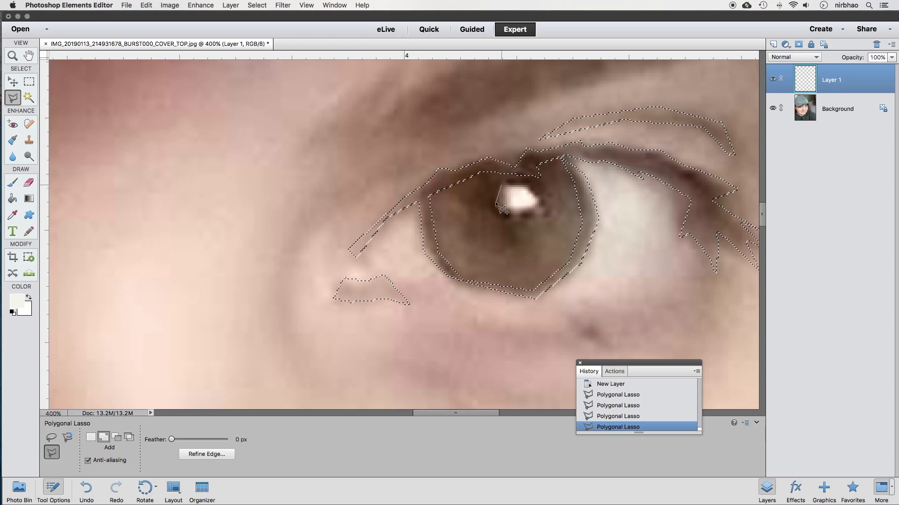
{"action": "left_click", "coordinate": [551, 213]}
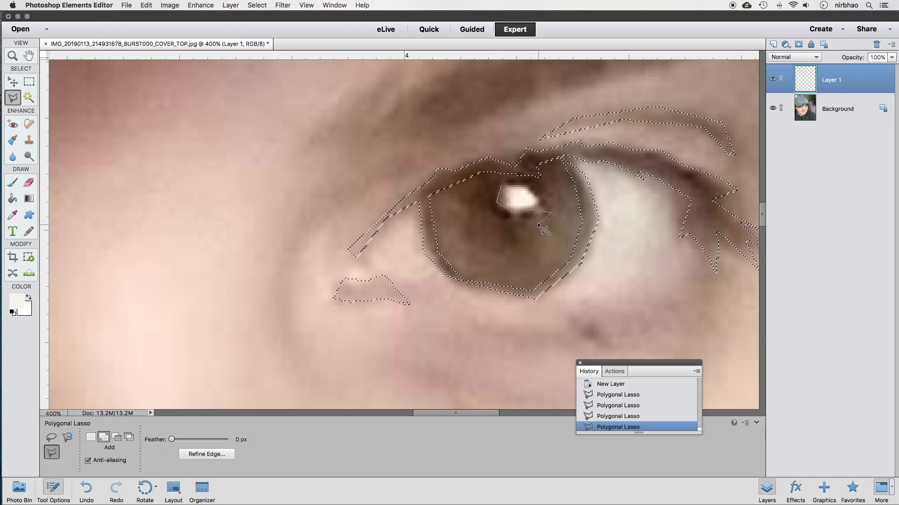
{"action": "left_click", "coordinate": [487, 182]}
{"action": "left_click", "coordinate": [507, 174]}
{"action": "left_click", "coordinate": [544, 183]}
{"action": "left_click", "coordinate": [553, 203]}
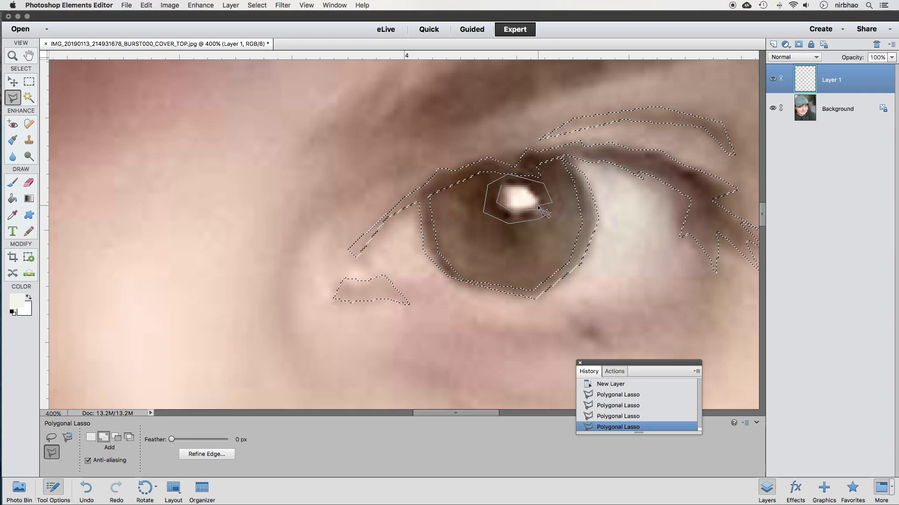
{"action": "left_click", "coordinate": [536, 205]}
{"action": "left_click", "coordinate": [523, 184]}
{"action": "left_click", "coordinate": [502, 187]}
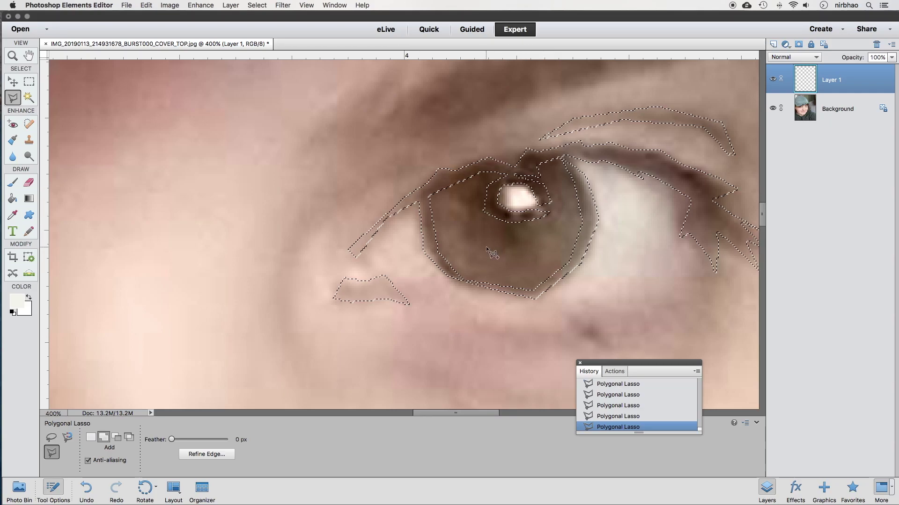
- Add the under-eye crease to the selection
{"action": "key", "text": "ctrl+minus"}
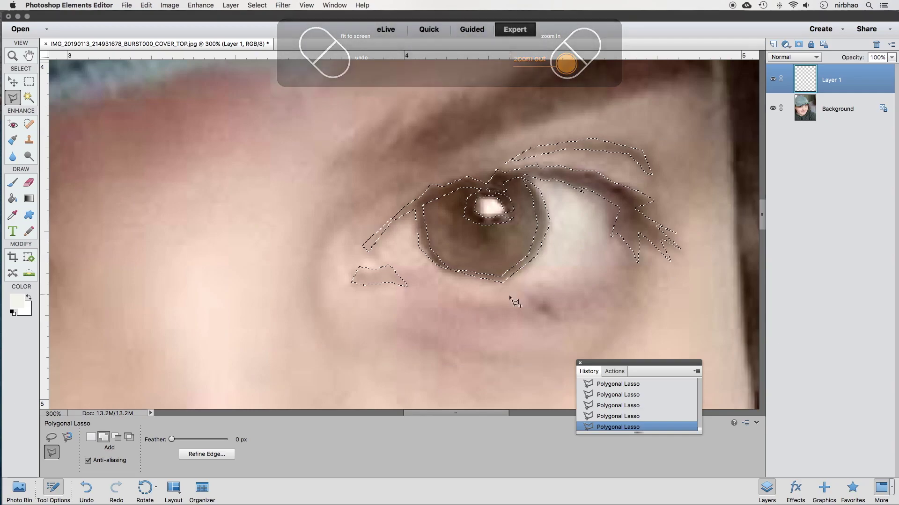
{"action": "left_click", "coordinate": [523, 310]}
{"action": "left_click", "coordinate": [536, 321]}
{"action": "left_click", "coordinate": [531, 299]}
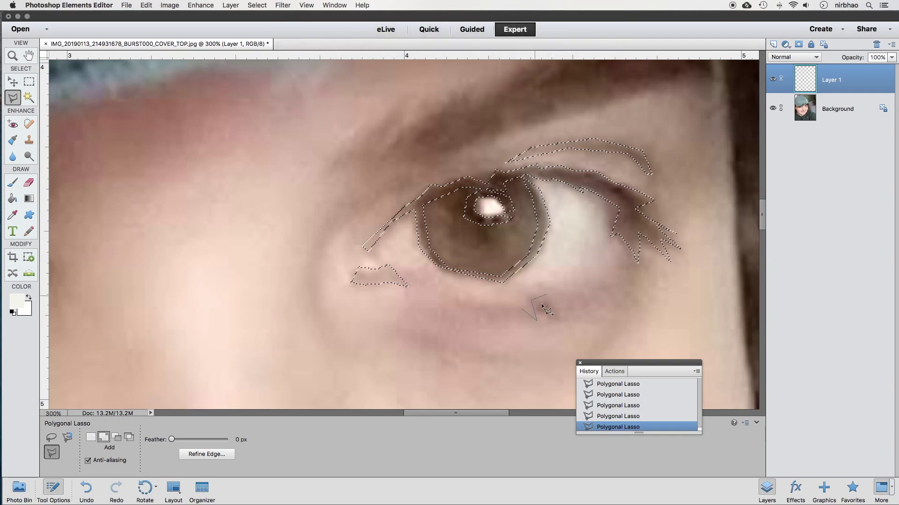
{"action": "left_click", "coordinate": [575, 308]}
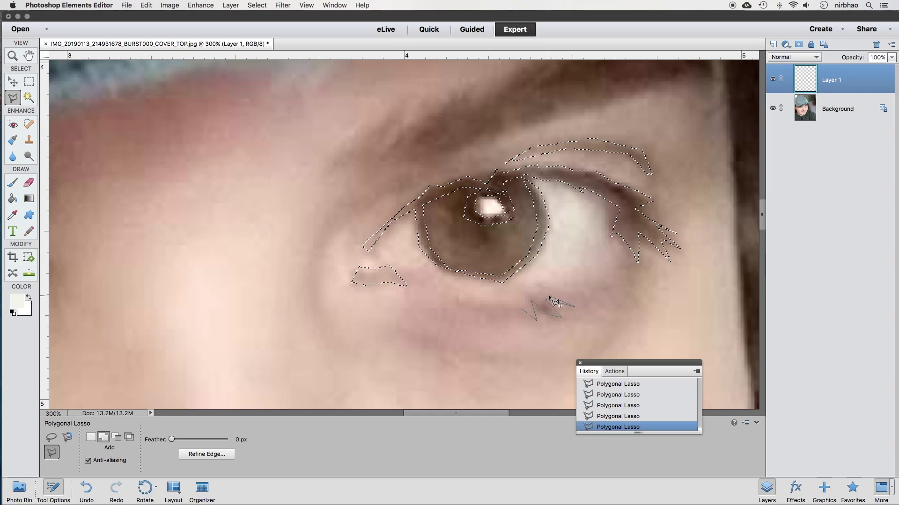
{"action": "left_click", "coordinate": [522, 311]}
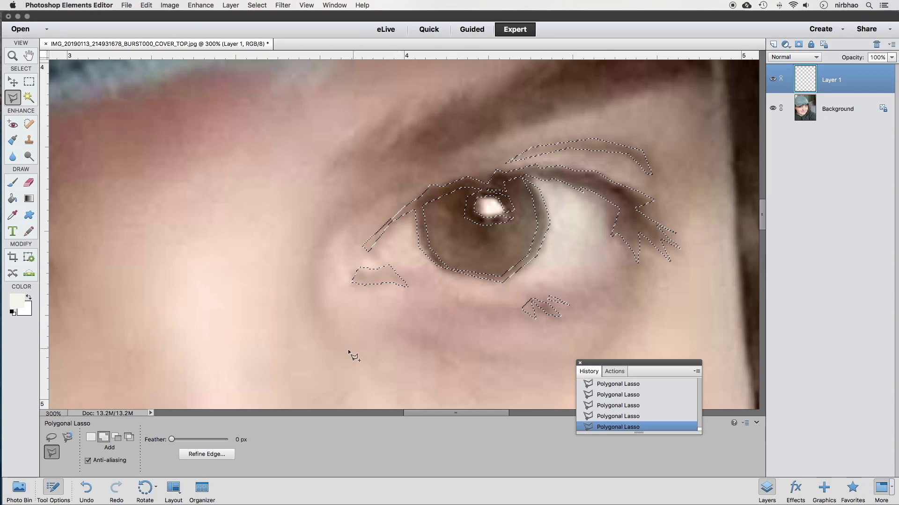
- Add a line beside the eye to the selection
{"action": "left_click", "coordinate": [316, 308]}
{"action": "left_click", "coordinate": [320, 239]}
{"action": "left_click", "coordinate": [398, 189]}
{"action": "left_click", "coordinate": [313, 236]}
{"action": "double_click", "coordinate": [341, 352]}
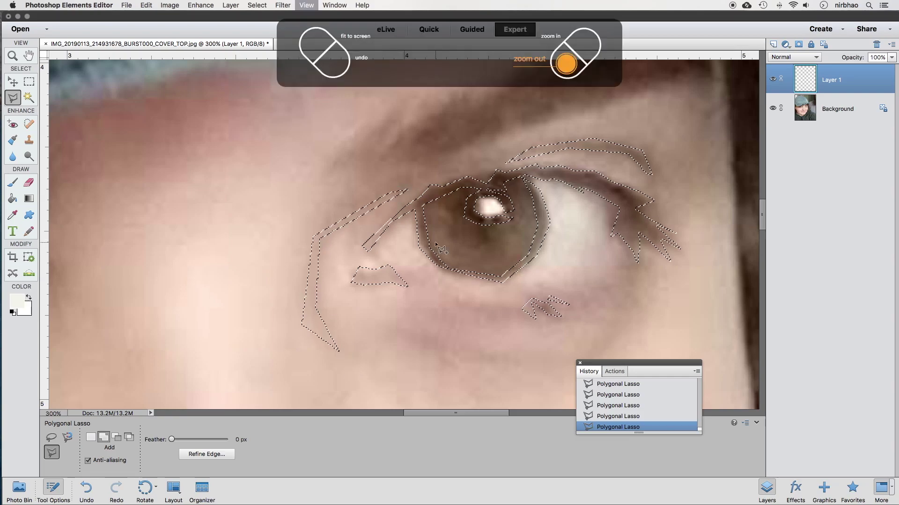
{"action": "key", "text": "super+minus"}
- Trace the eyebrow from inner end to pointed outer tip and back, adding it to the selection
{"action": "left_click", "coordinate": [347, 203]}
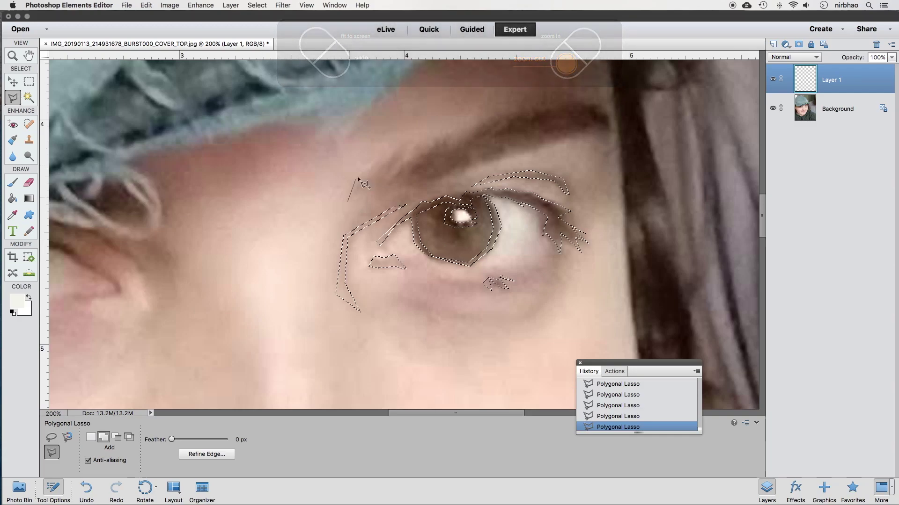
{"action": "left_click", "coordinate": [405, 166]}
{"action": "left_click", "coordinate": [450, 131]}
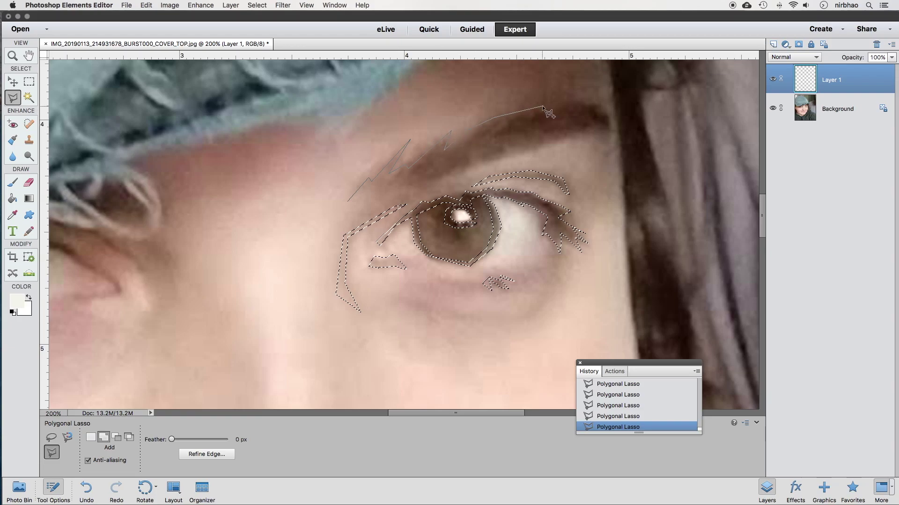
{"action": "left_click", "coordinate": [607, 116]}
{"action": "left_click", "coordinate": [604, 129]}
{"action": "left_click", "coordinate": [584, 127]}
{"action": "left_click", "coordinate": [457, 164]}
{"action": "left_click", "coordinate": [453, 175]}
{"action": "left_click", "coordinate": [426, 181]}
{"action": "left_click", "coordinate": [402, 183]}
{"action": "left_click", "coordinate": [384, 186]}
{"action": "left_click", "coordinate": [349, 201]}
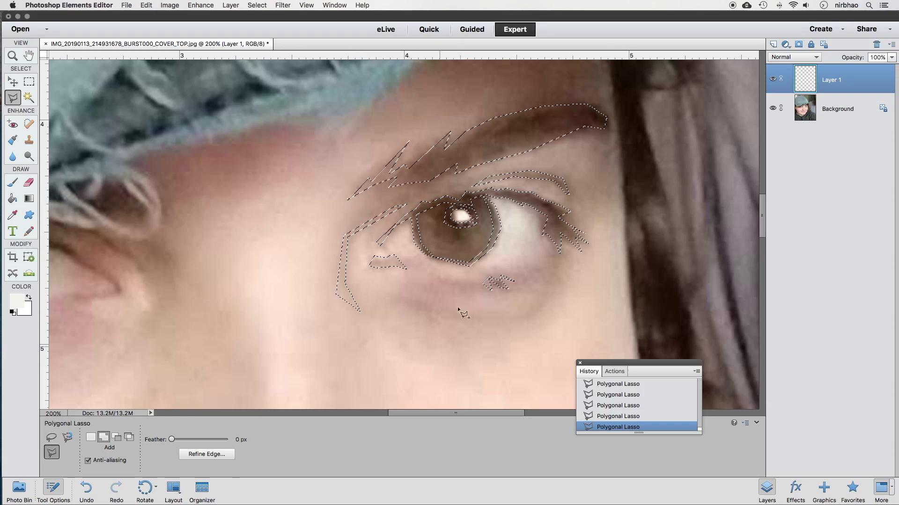
- Refine the selection edge with Smooth 27 and Shift Edge +27%
{"action": "left_click", "coordinate": [232, 456]}
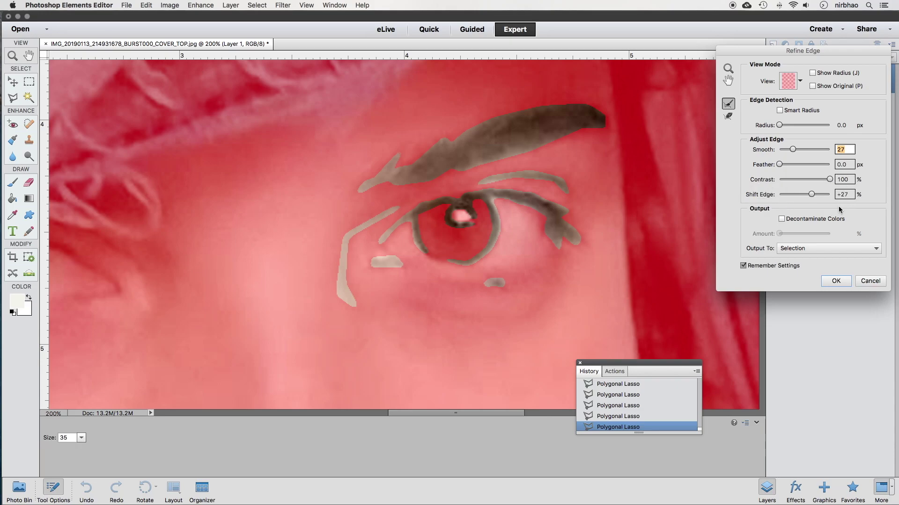
{"action": "left_click", "coordinate": [836, 282]}
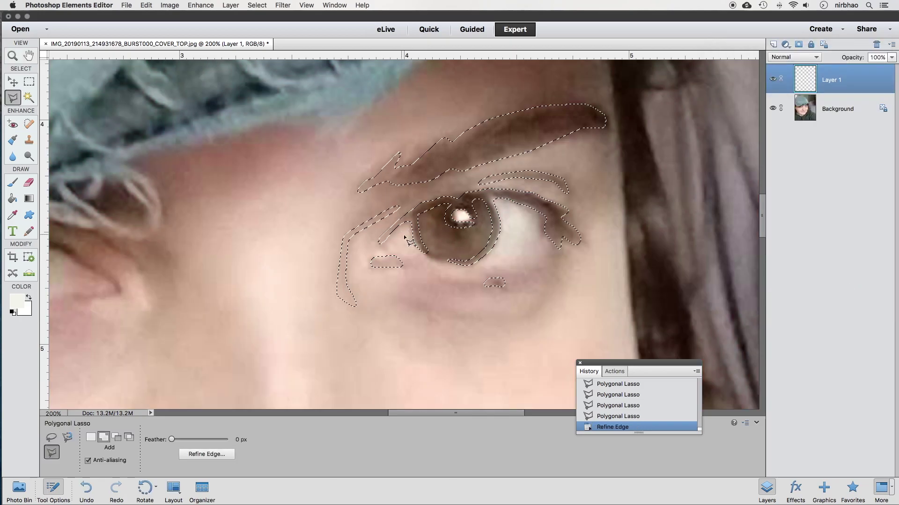
- Fill the eye-and-brow selection with white on Layer 1, then deselect
{"action": "left_click", "coordinate": [132, 5]}
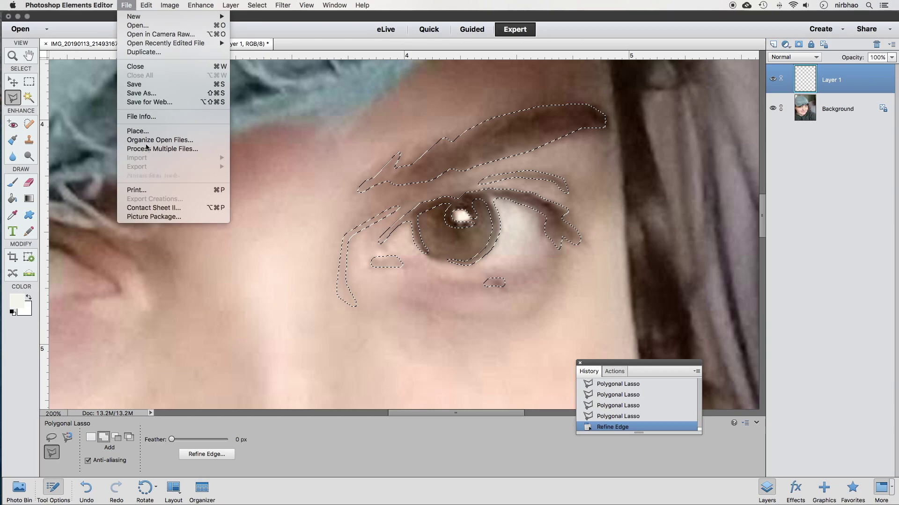
{"action": "mouse_move", "coordinate": [151, 5]}
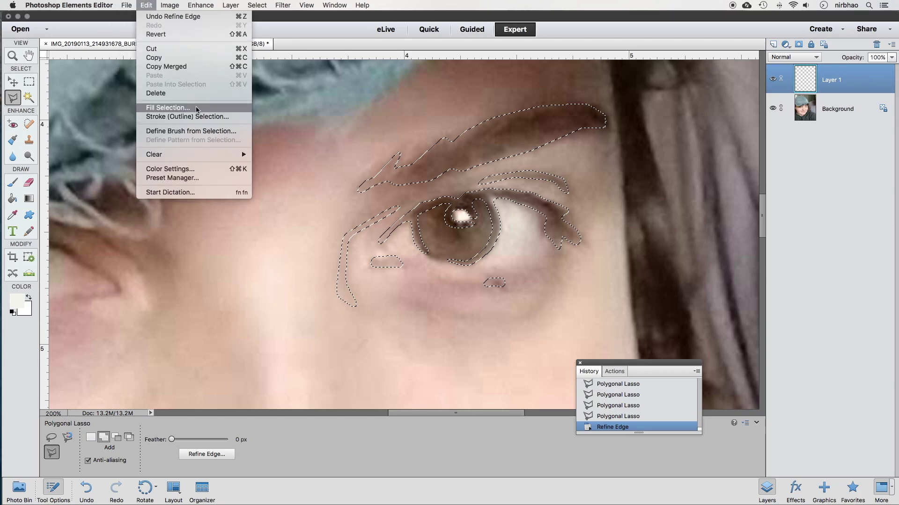
{"action": "left_click", "coordinate": [168, 107]}
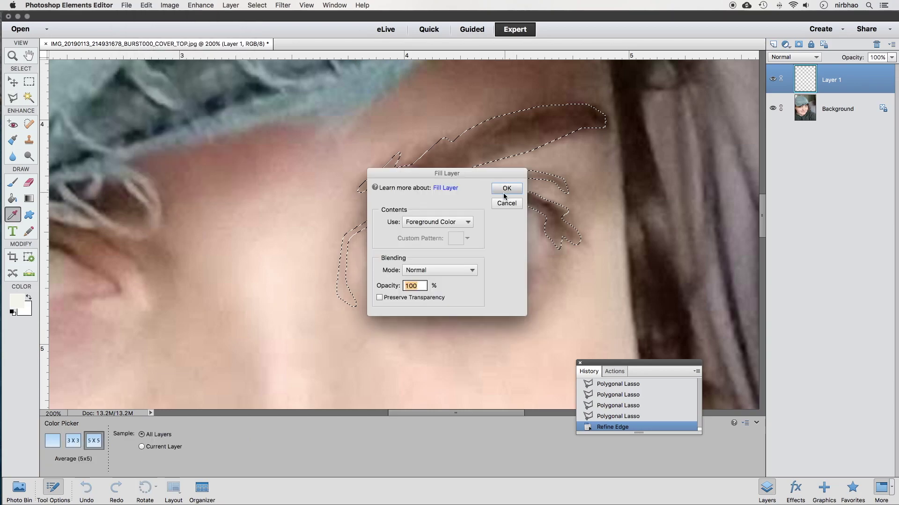
{"action": "left_click", "coordinate": [505, 189]}
{"action": "key", "text": "l"}
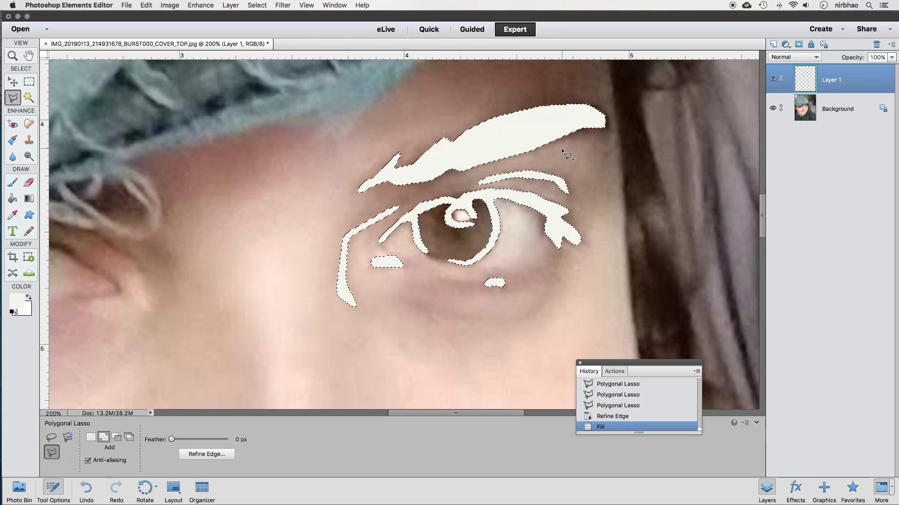
{"action": "key", "text": "super+minus"}
{"action": "key", "text": "super+0"}
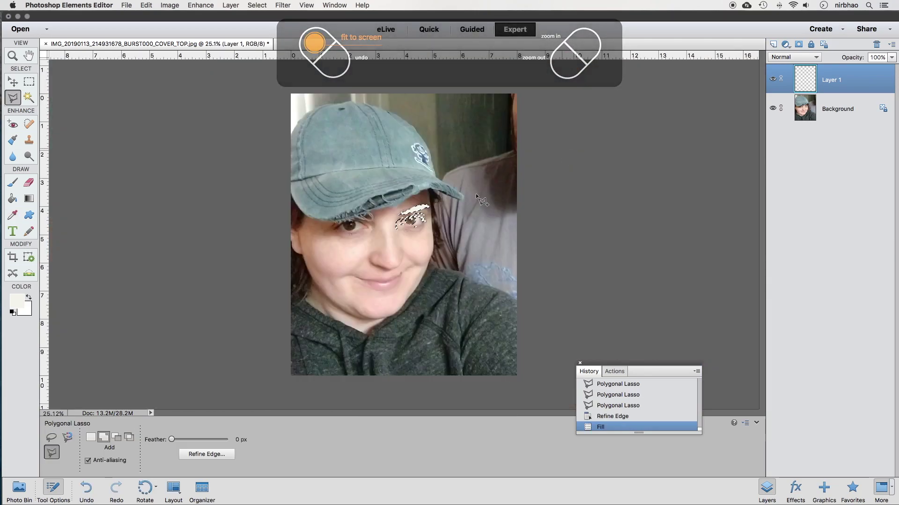
{"action": "key", "text": "super+d"}
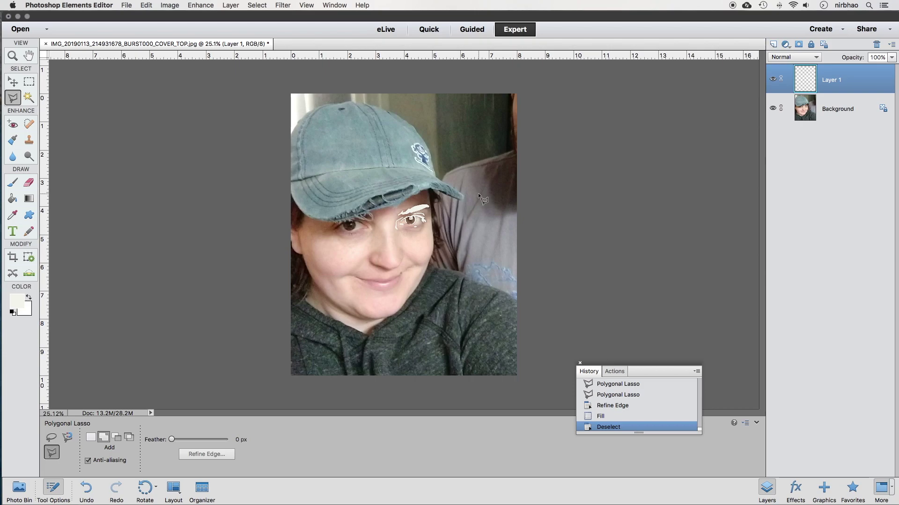
- Zoom in on the other eye and begin outlining a small stroke at its corner
{"action": "key", "text": "super+equal"}
{"action": "key", "text": "super+equal"}
{"action": "key", "text": "super+equal"}
{"action": "key", "text": "super+equal"}
{"action": "key", "text": "super+equal"}
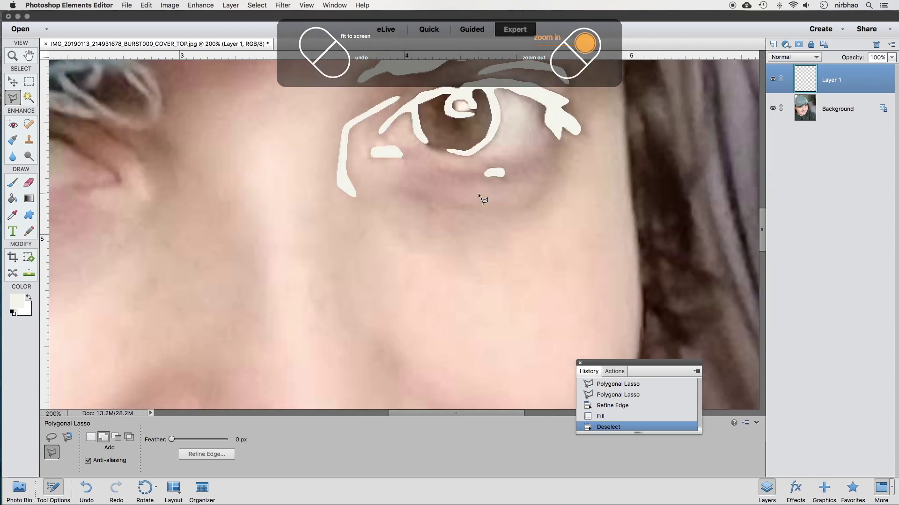
{"action": "scroll", "coordinate": [260, 185], "scroll_direction": "left", "scroll_amount": 10}
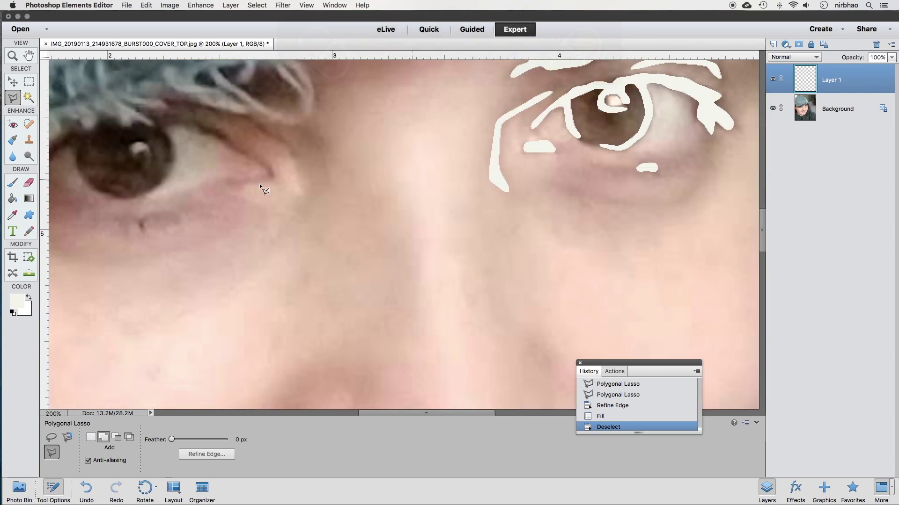
{"action": "left_click", "coordinate": [232, 164]}
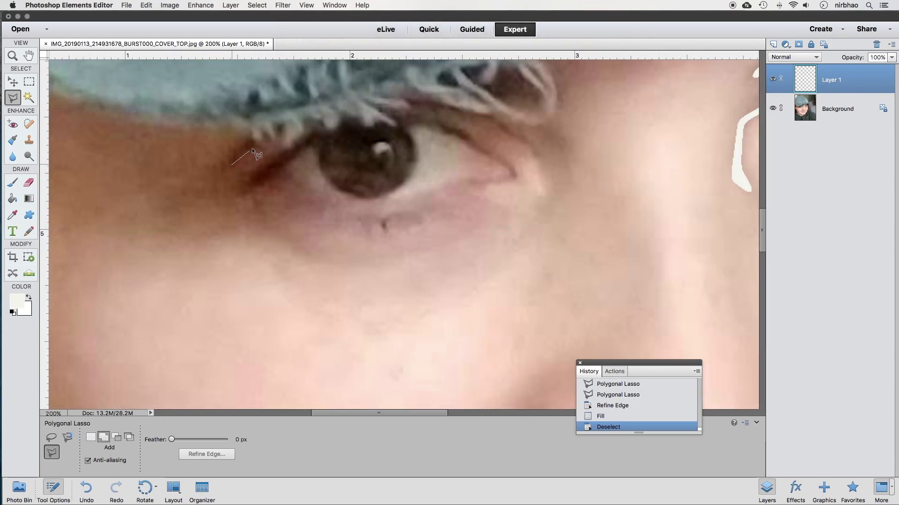
{"action": "left_click", "coordinate": [271, 133]}
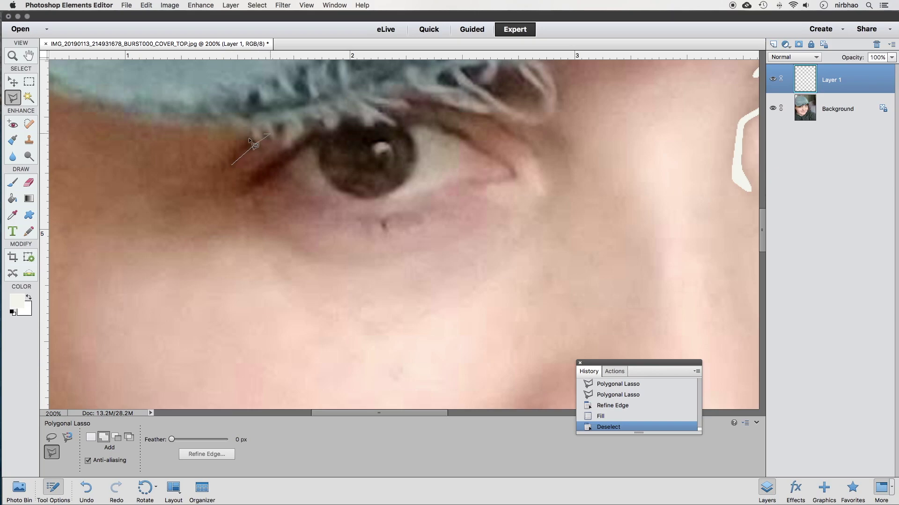
- Close the corner stroke and trace the left eye's upper lid line and crease
{"action": "left_click", "coordinate": [232, 164]}
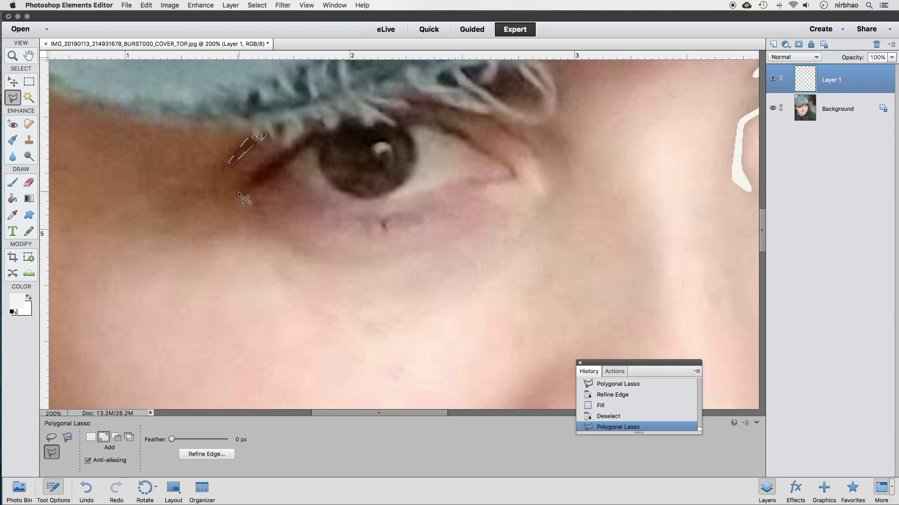
{"action": "left_click", "coordinate": [239, 192]}
{"action": "left_click", "coordinate": [270, 184]}
{"action": "left_click", "coordinate": [343, 131]}
{"action": "left_click", "coordinate": [446, 135]}
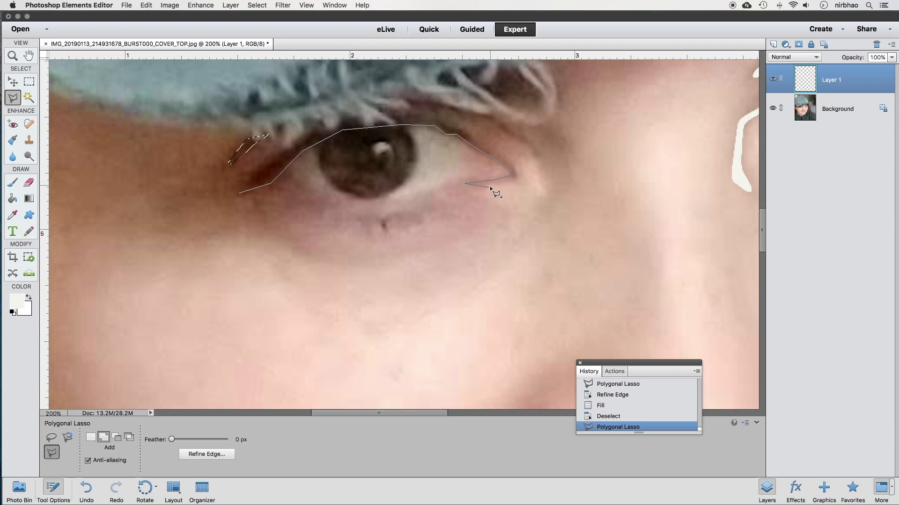
{"action": "left_click", "coordinate": [458, 129]}
{"action": "left_click", "coordinate": [428, 116]}
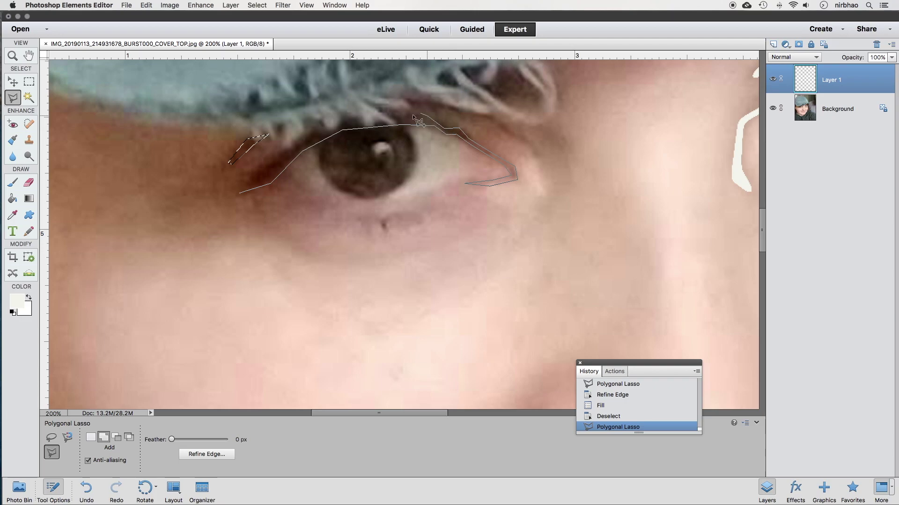
{"action": "left_click", "coordinate": [378, 107]}
{"action": "left_click", "coordinate": [322, 122]}
{"action": "left_click", "coordinate": [310, 129]}
{"action": "left_click", "coordinate": [299, 142]}
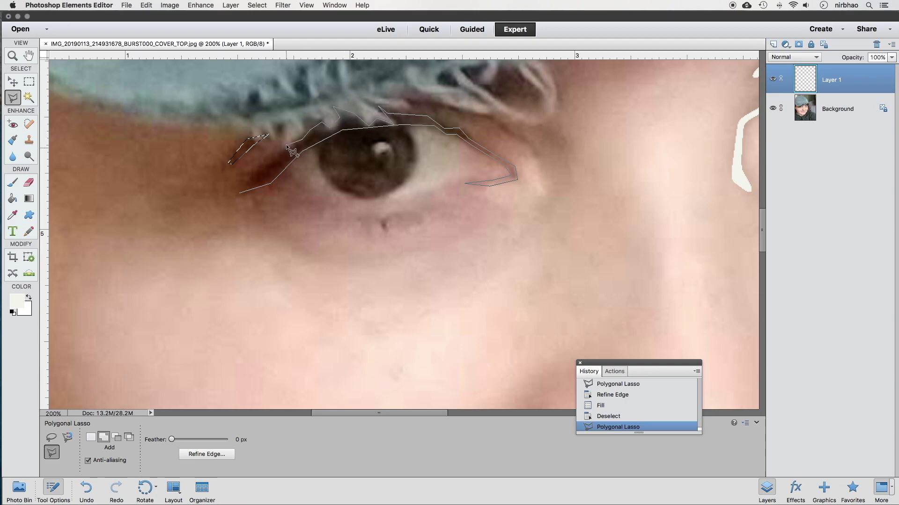
{"action": "left_click", "coordinate": [246, 174]}
{"action": "left_click", "coordinate": [241, 192]}
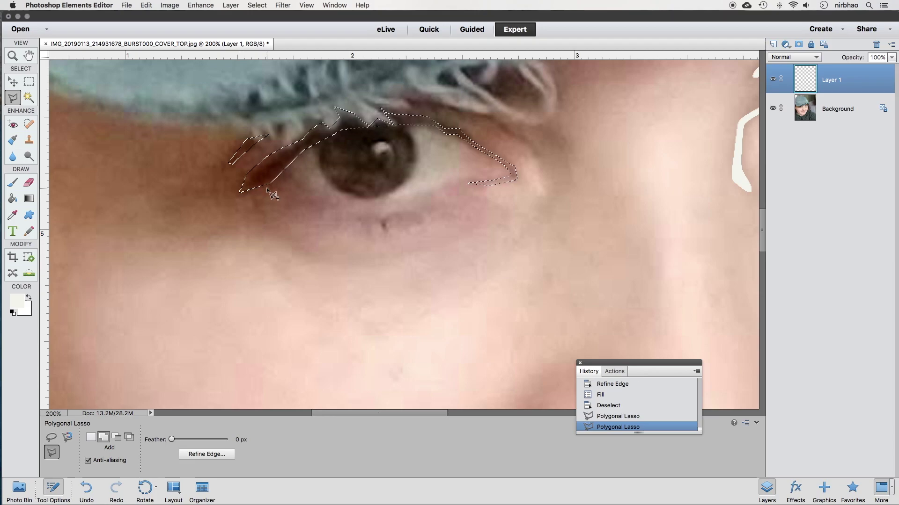
- Add an extra sliver at the eye corner to the selection
{"action": "key", "text": "super+minus"}
{"action": "key", "text": "super+minus"}
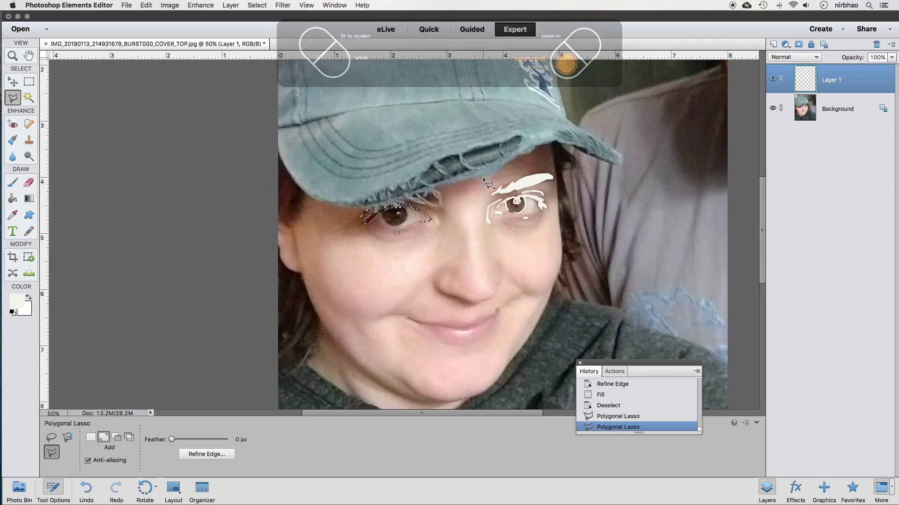
{"action": "scroll", "coordinate": [490, 153], "scroll_direction": "up", "scroll_amount": 2}
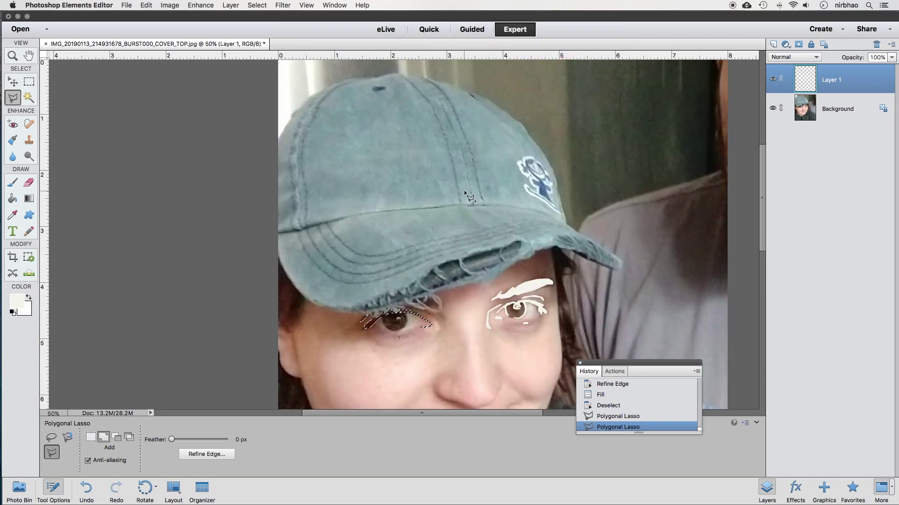
{"action": "scroll", "coordinate": [325, 248], "scroll_direction": "down", "scroll_amount": 5}
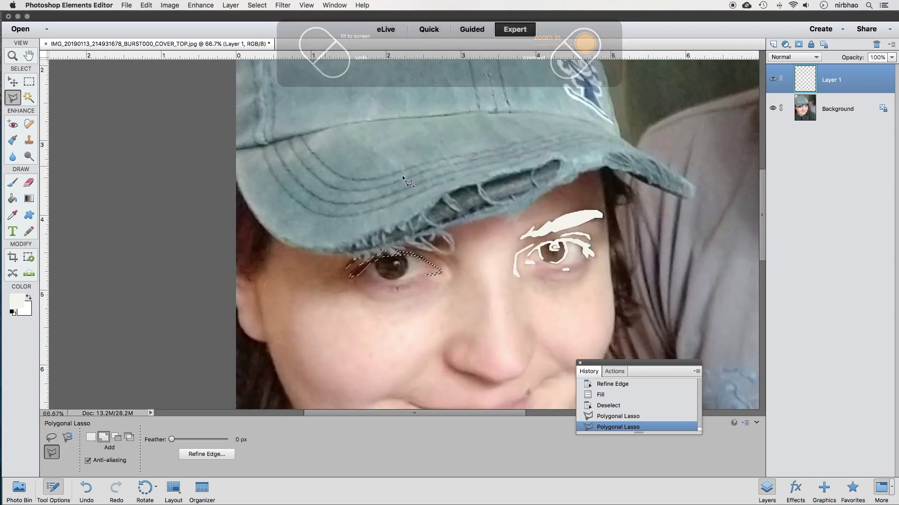
{"action": "scroll", "coordinate": [444, 188], "scroll_direction": "up", "scroll_amount": 1}
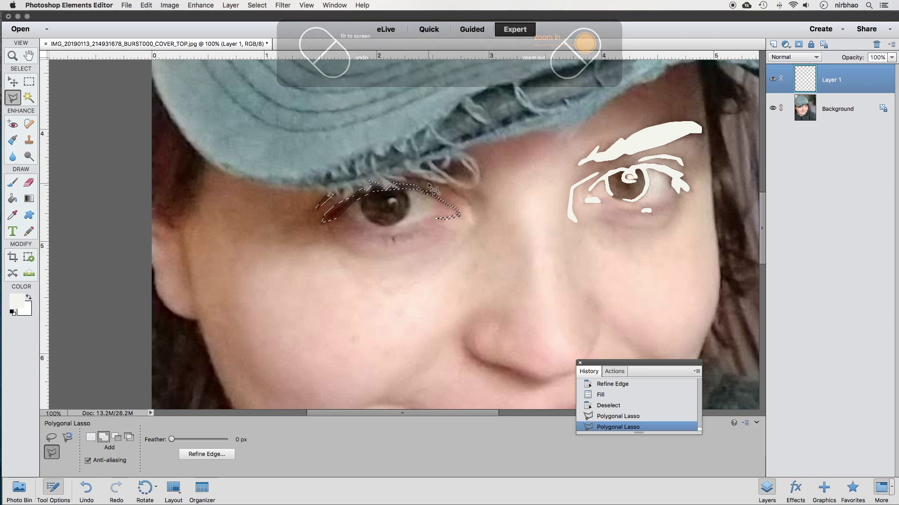
{"action": "left_click", "coordinate": [468, 206]}
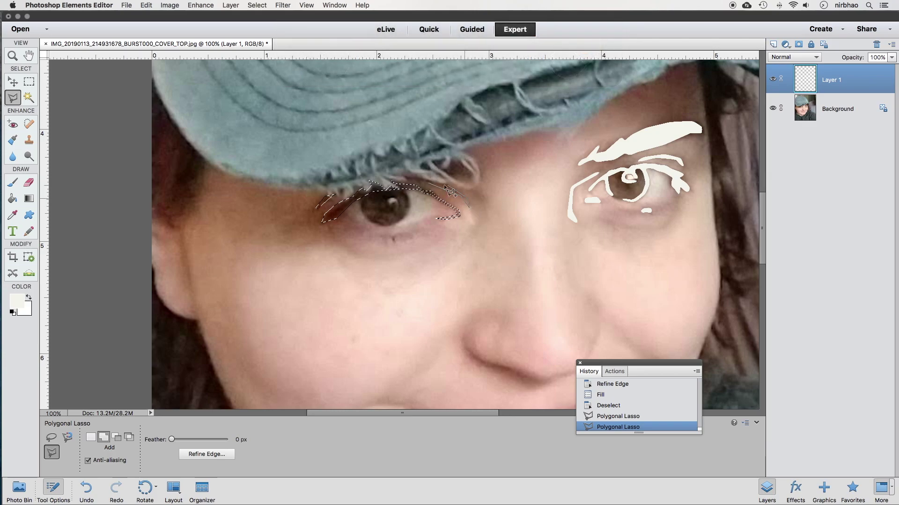
{"action": "left_click", "coordinate": [417, 180]}
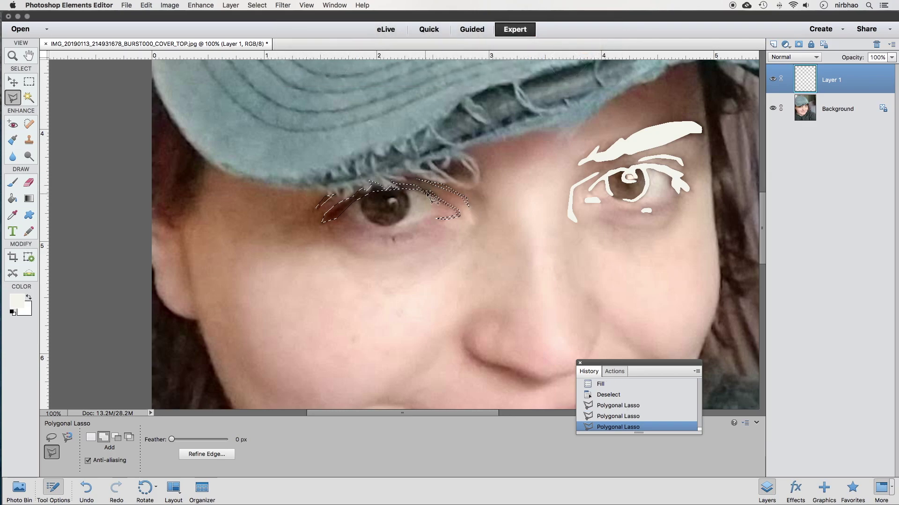
- Trace the small lower-lash mark below the left eye into the selection
{"action": "scroll", "coordinate": [433, 190], "scroll_direction": "up", "scroll_amount": 2}
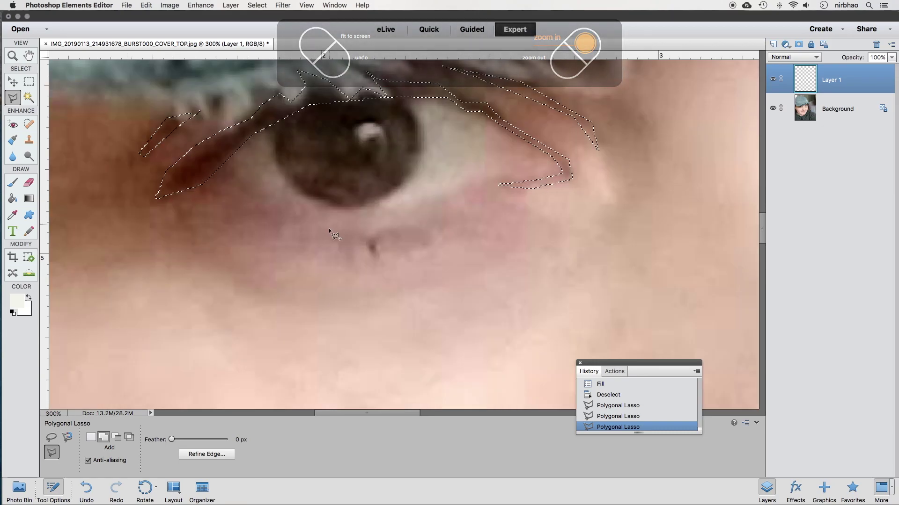
{"action": "left_click", "coordinate": [340, 232]}
{"action": "left_click", "coordinate": [363, 238]}
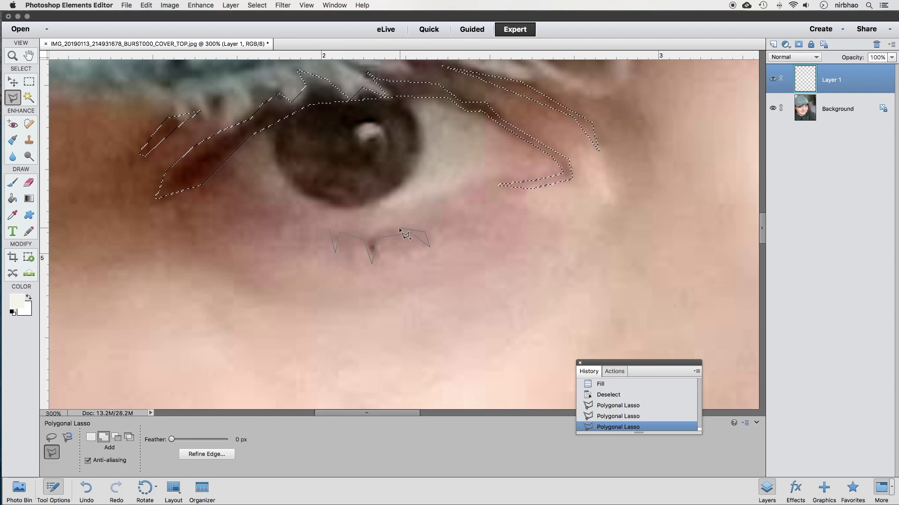
{"action": "left_click", "coordinate": [328, 229]}
- Outline the iris's outer edge, including the small notch at its bottom
{"action": "left_click", "coordinate": [401, 98]}
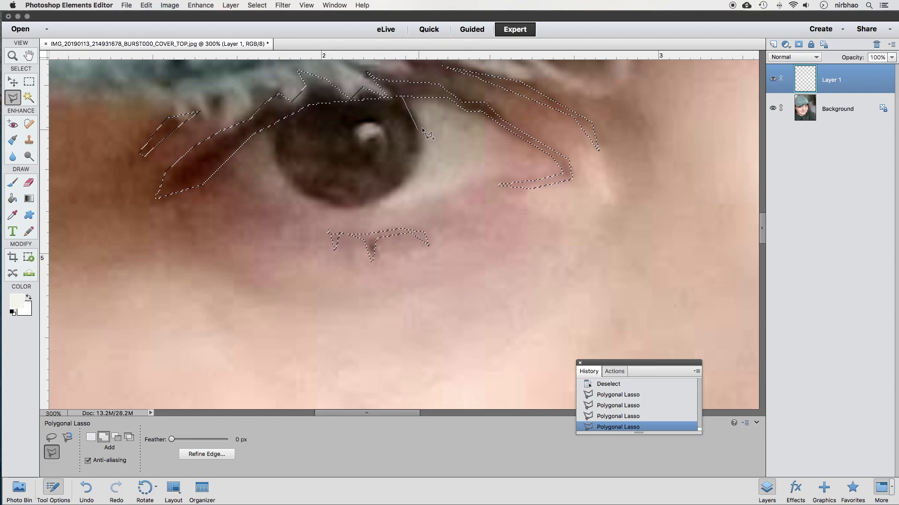
{"action": "left_click", "coordinate": [420, 166]}
{"action": "left_click", "coordinate": [275, 155]}
{"action": "left_click", "coordinate": [275, 117]}
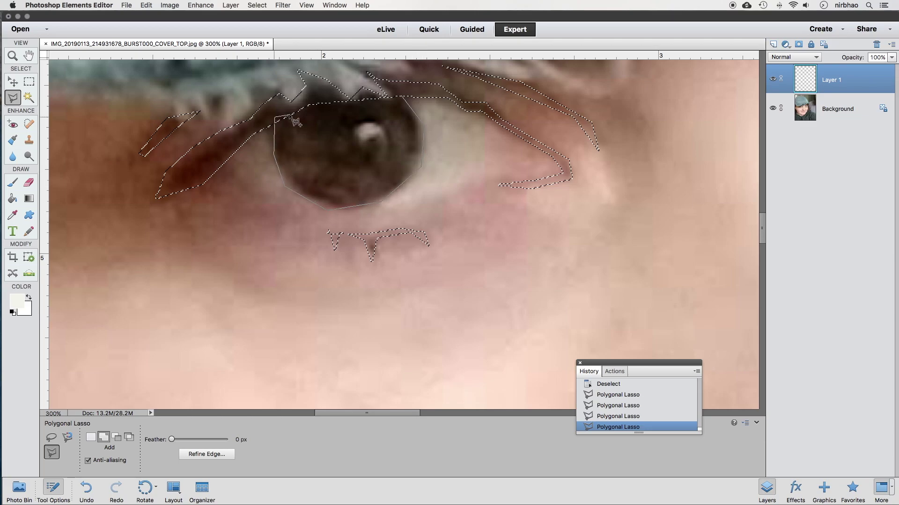
{"action": "left_click", "coordinate": [293, 179]}
{"action": "left_click", "coordinate": [315, 186]}
{"action": "left_click", "coordinate": [337, 177]}
{"action": "left_click", "coordinate": [365, 190]}
{"action": "left_click", "coordinate": [324, 187]}
{"action": "left_click", "coordinate": [325, 195]}
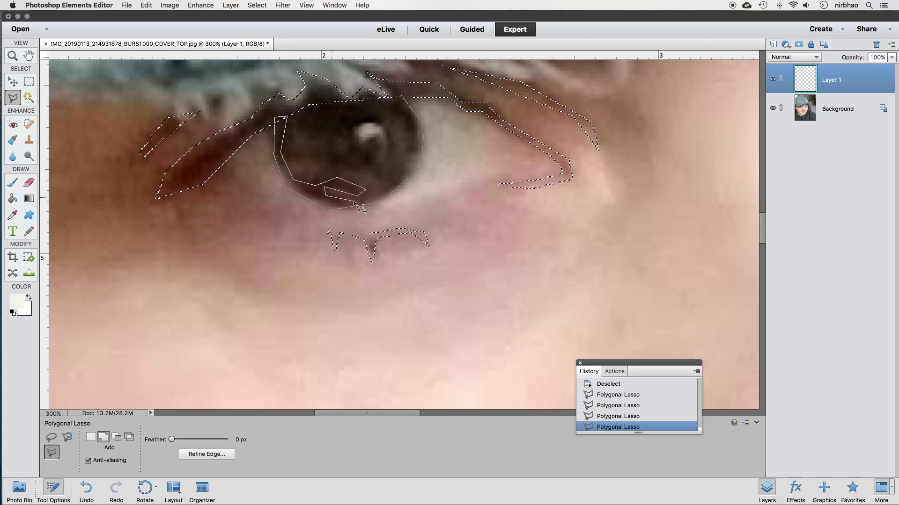
{"action": "left_click", "coordinate": [397, 184]}
{"action": "left_click", "coordinate": [406, 115]}
{"action": "left_click", "coordinate": [386, 98]}
{"action": "left_click", "coordinate": [350, 99]}
{"action": "left_click", "coordinate": [390, 140]}
{"action": "left_click", "coordinate": [381, 164]}
- Trace around the catchlight and inner pupil curve, closing the iris outline into the selection
{"action": "left_click", "coordinate": [393, 141]}
{"action": "left_click", "coordinate": [380, 129]}
{"action": "left_click", "coordinate": [369, 122]}
{"action": "left_click", "coordinate": [352, 143]}
{"action": "left_click", "coordinate": [359, 136]}
{"action": "left_click", "coordinate": [373, 135]}
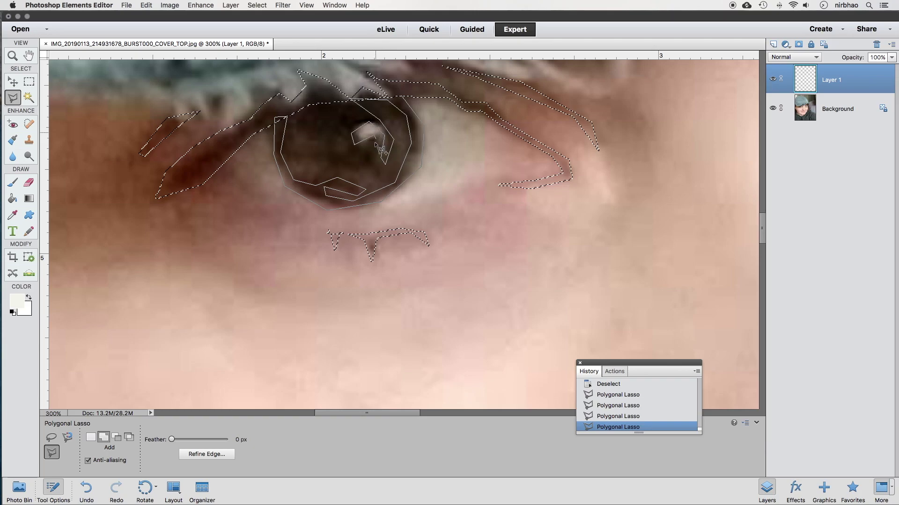
{"action": "left_click", "coordinate": [369, 162]}
{"action": "left_click", "coordinate": [338, 157]}
{"action": "left_click", "coordinate": [347, 146]}
{"action": "left_click", "coordinate": [342, 133]}
{"action": "left_click", "coordinate": [330, 133]}
{"action": "left_click", "coordinate": [327, 152]}
{"action": "left_click", "coordinate": [320, 134]}
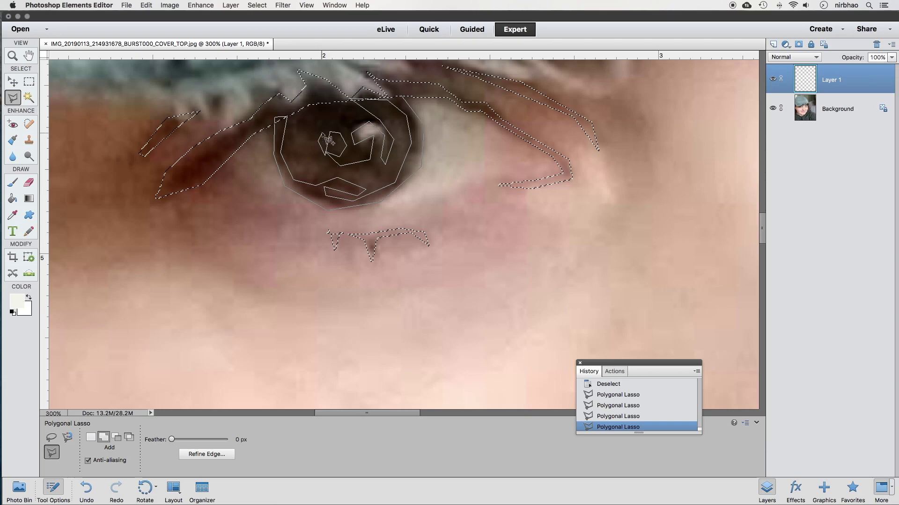
{"action": "left_click", "coordinate": [301, 131]}
{"action": "left_click", "coordinate": [299, 107]}
{"action": "left_click", "coordinate": [306, 99]}
{"action": "left_click", "coordinate": [349, 99]}
{"action": "double_click", "coordinate": [360, 121]}
{"action": "key", "text": "super+minus"}
{"action": "key", "text": "super+minus"}
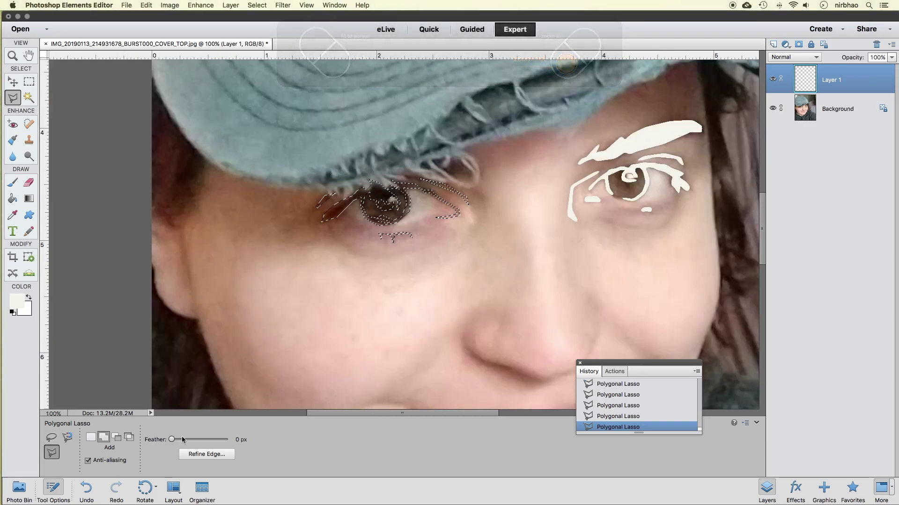
- Refine the eye selection (Smooth 27, Shift Edge +27), fill it with white, and deselect
{"action": "left_click", "coordinate": [206, 454]}
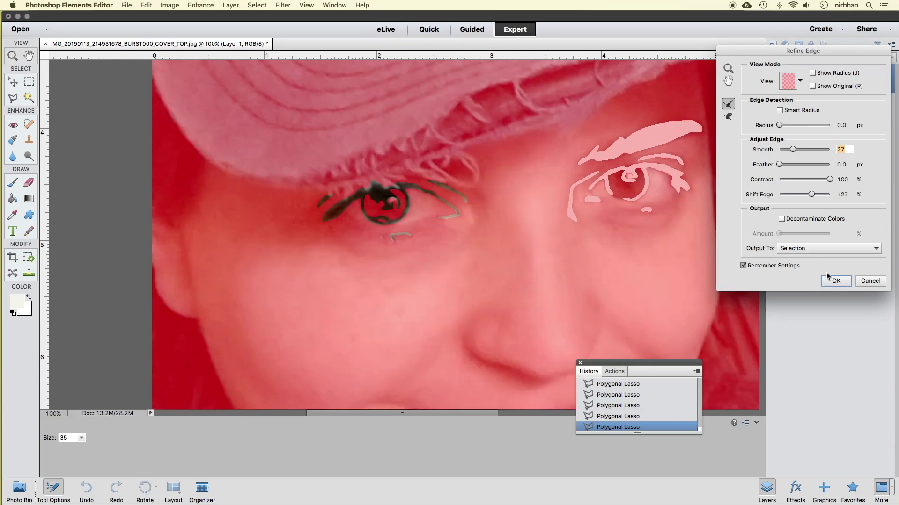
{"action": "left_click", "coordinate": [836, 281]}
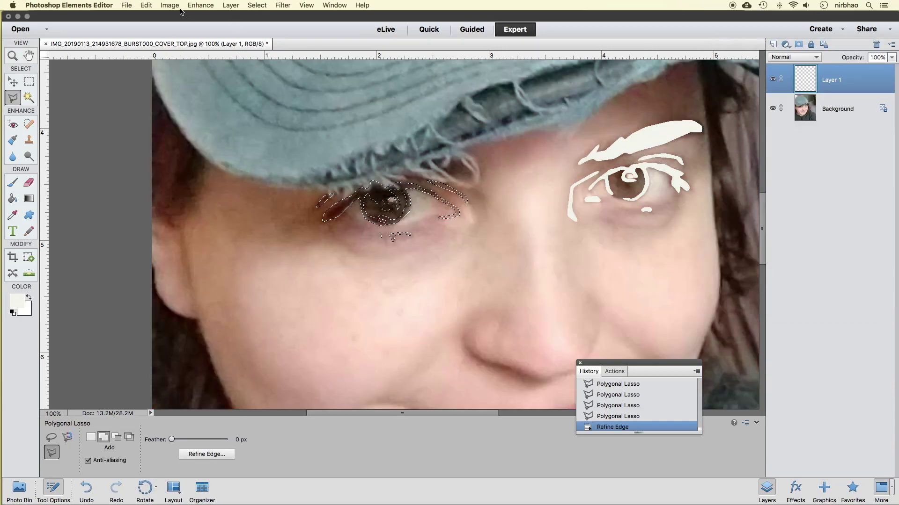
{"action": "left_click", "coordinate": [146, 5]}
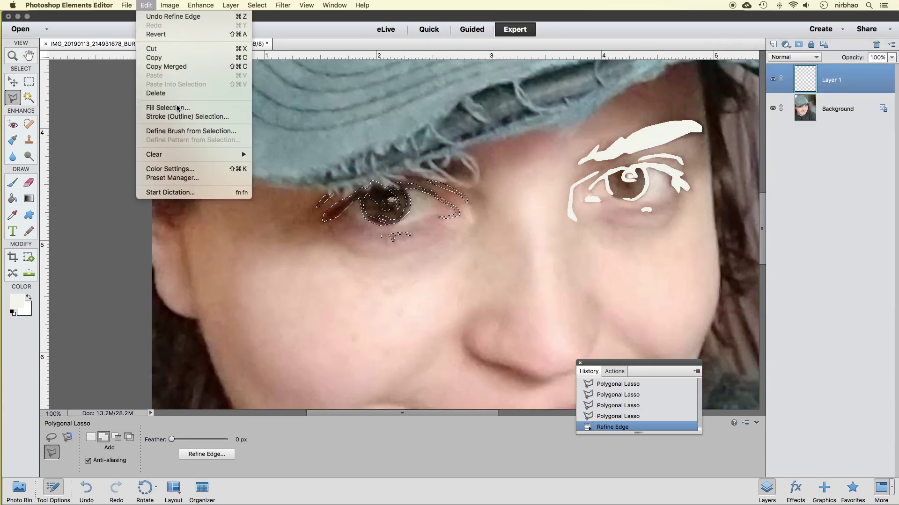
{"action": "left_click", "coordinate": [168, 108]}
{"action": "left_click", "coordinate": [504, 189]}
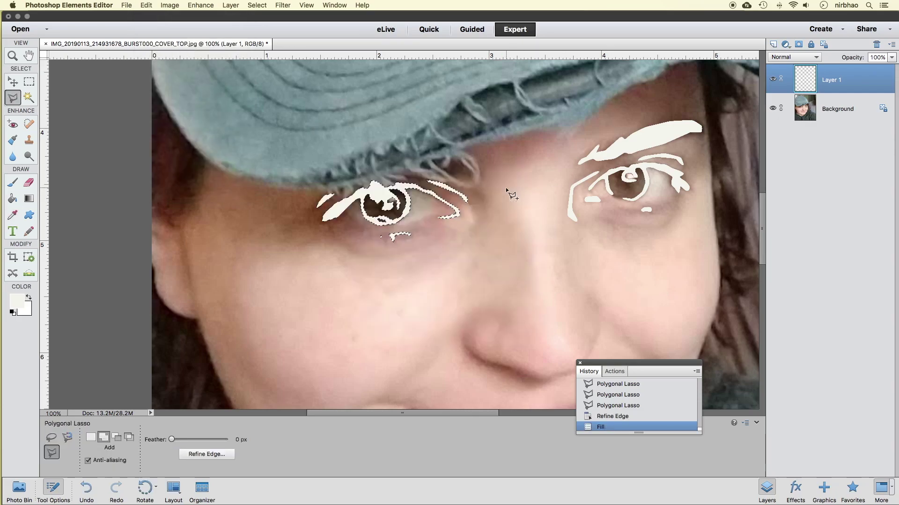
{"action": "key", "text": "super+d"}
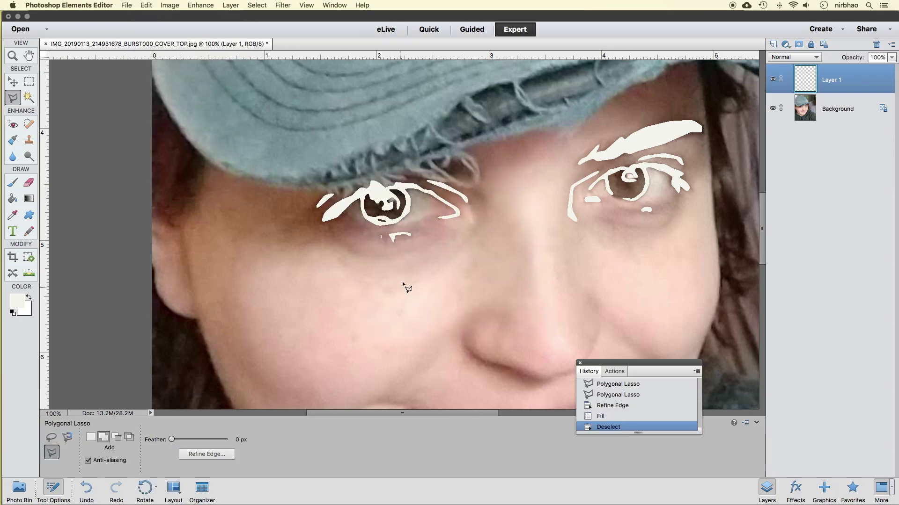
- Begin a new lasso outline at the nose bridge
{"action": "scroll", "coordinate": [402, 282], "scroll_direction": "down", "scroll_amount": 5}
{"action": "scroll", "coordinate": [505, 152], "scroll_direction": "up", "scroll_amount": 3}
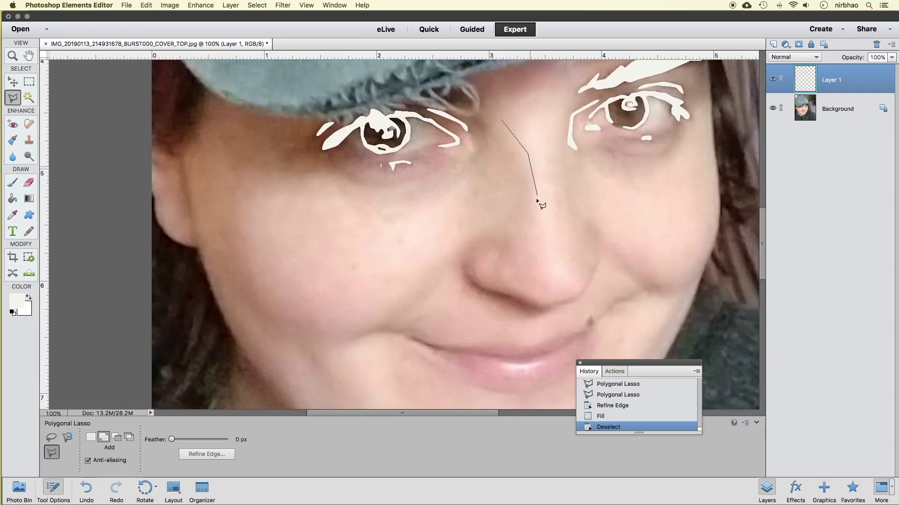
{"action": "left_click", "coordinate": [535, 195]}
- Undo the stray nose selection and retrace the nose bridge as a closed shape
{"action": "double_click", "coordinate": [517, 220]}
{"action": "key", "text": "super+z"}
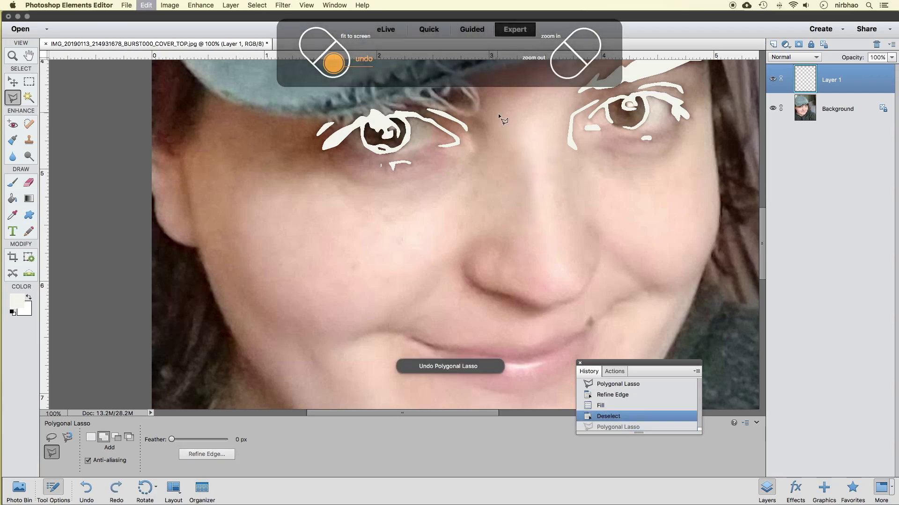
{"action": "left_click", "coordinate": [498, 115]}
{"action": "left_click", "coordinate": [518, 146]}
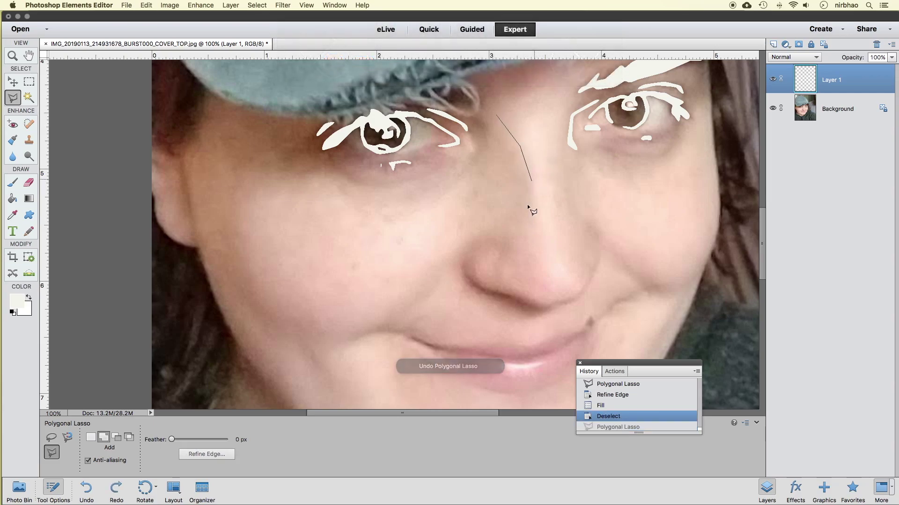
{"action": "left_click", "coordinate": [531, 182]}
{"action": "left_click", "coordinate": [513, 220]}
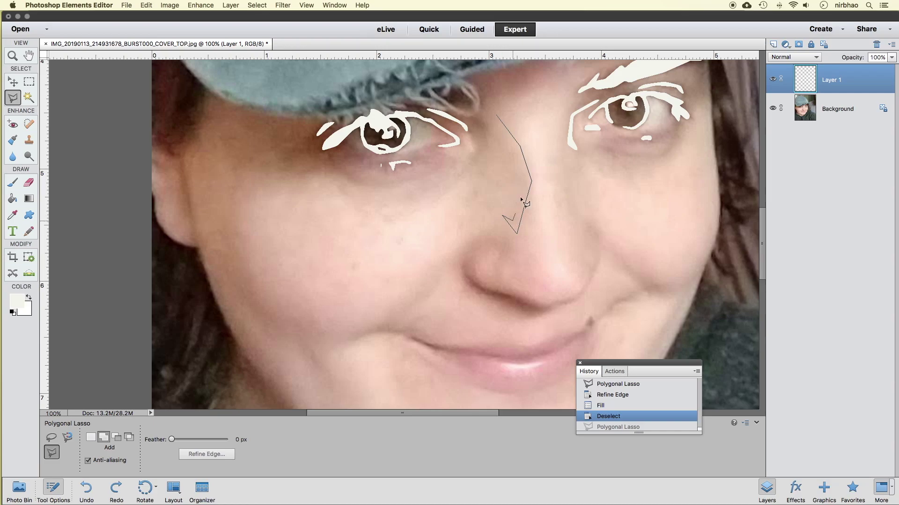
{"action": "left_click", "coordinate": [525, 180]}
{"action": "left_click", "coordinate": [497, 114]}
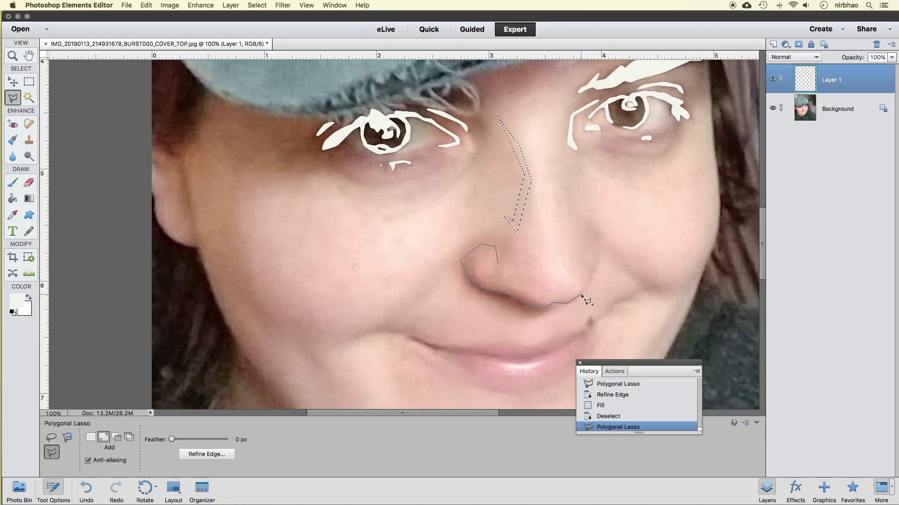
- Outline the nostril curl and the crease running toward the cheek
{"action": "left_click", "coordinate": [598, 268]}
{"action": "left_click", "coordinate": [661, 288]}
{"action": "left_click", "coordinate": [638, 281]}
{"action": "left_click", "coordinate": [603, 251]}
{"action": "left_click", "coordinate": [599, 268]}
{"action": "left_click", "coordinate": [537, 311]}
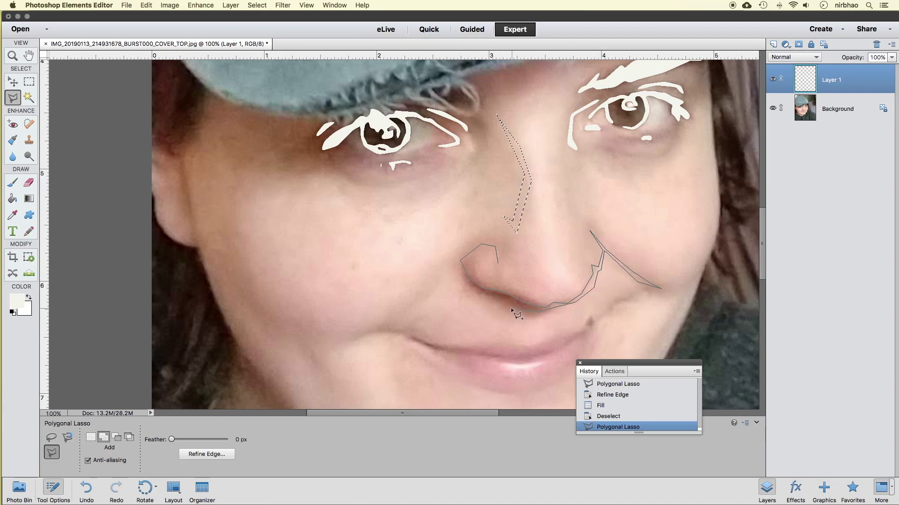
{"action": "left_click", "coordinate": [470, 289]}
{"action": "left_click", "coordinate": [458, 267]}
{"action": "left_click", "coordinate": [460, 255]}
{"action": "left_click", "coordinate": [486, 241]}
{"action": "left_click", "coordinate": [503, 251]}
{"action": "double_click", "coordinate": [498, 262]}
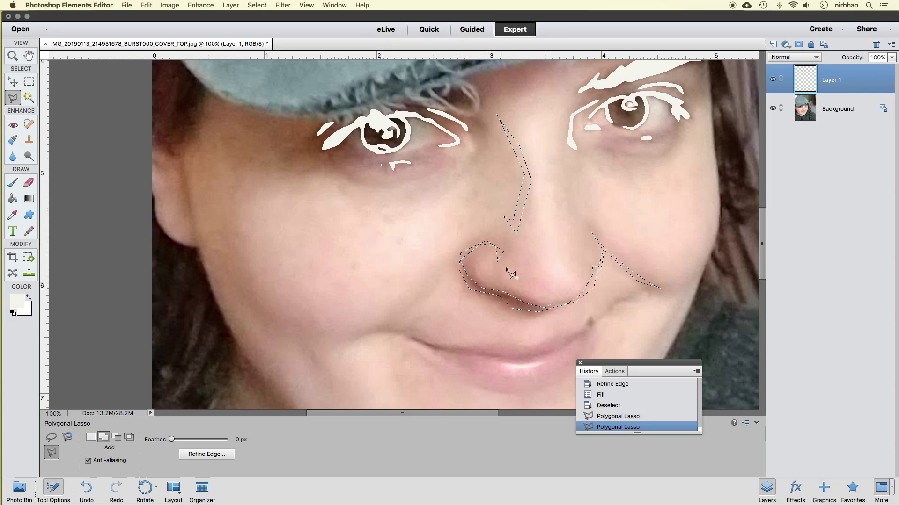
- Add a thin outline down the side of the nose to the selection
{"action": "left_click", "coordinate": [552, 184]}
{"action": "left_click", "coordinate": [555, 245]}
{"action": "left_click", "coordinate": [572, 273]}
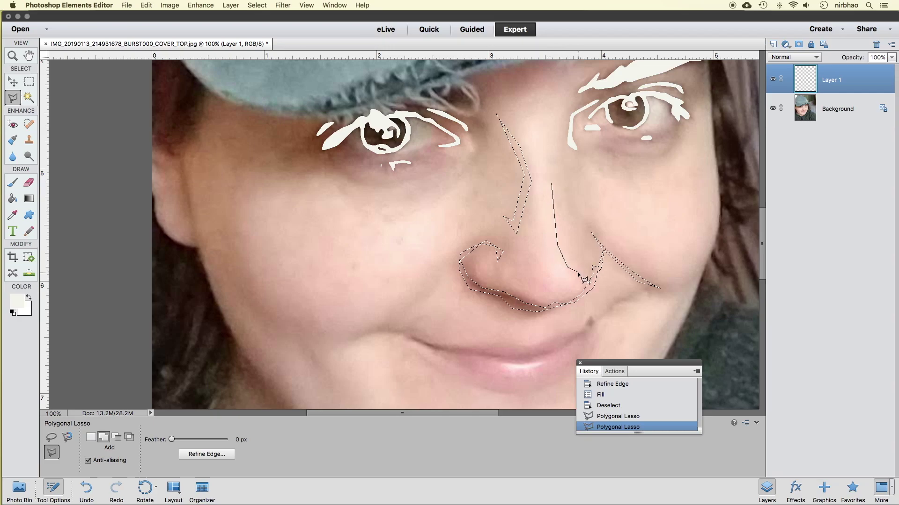
{"action": "left_click", "coordinate": [577, 271]}
{"action": "left_click", "coordinate": [555, 248]}
{"action": "double_click", "coordinate": [552, 189]}
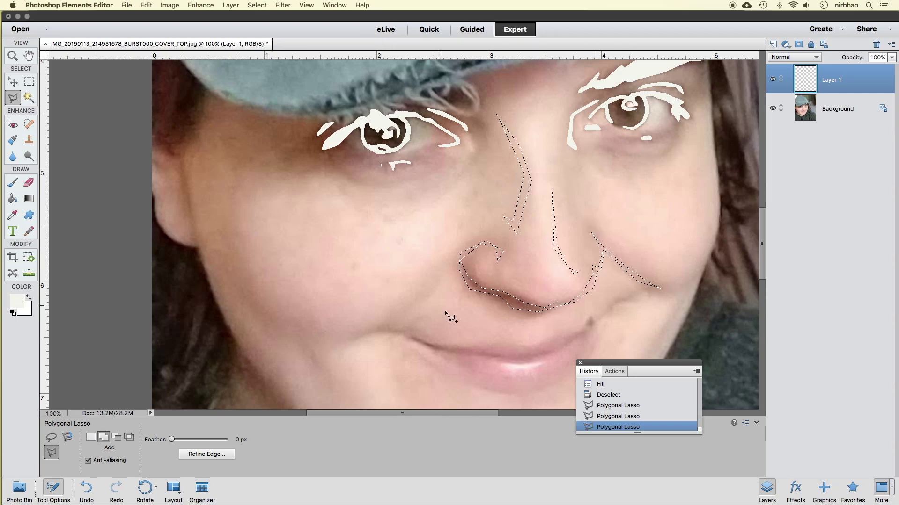
- Trace the smile crease left of the nostril into the selection
{"action": "left_click", "coordinate": [446, 262]}
{"action": "left_click", "coordinate": [435, 293]}
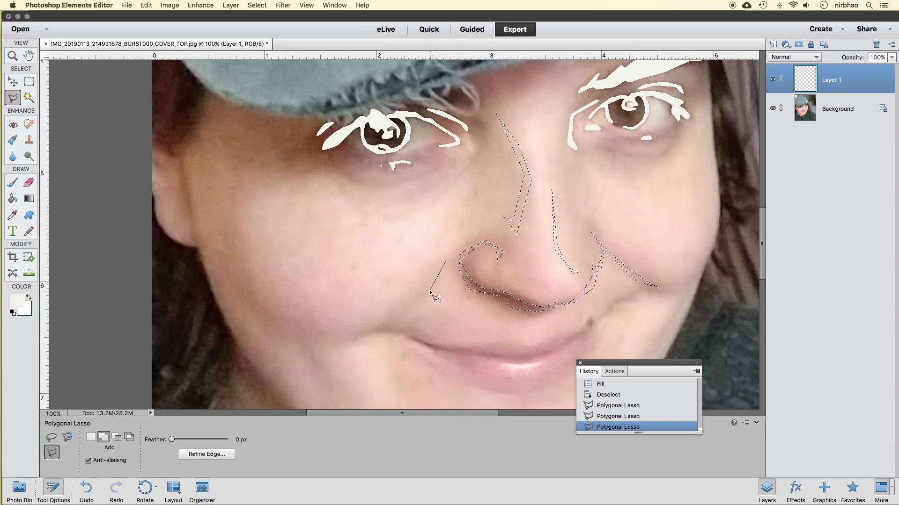
{"action": "left_click", "coordinate": [398, 313]}
{"action": "double_click", "coordinate": [450, 264]}
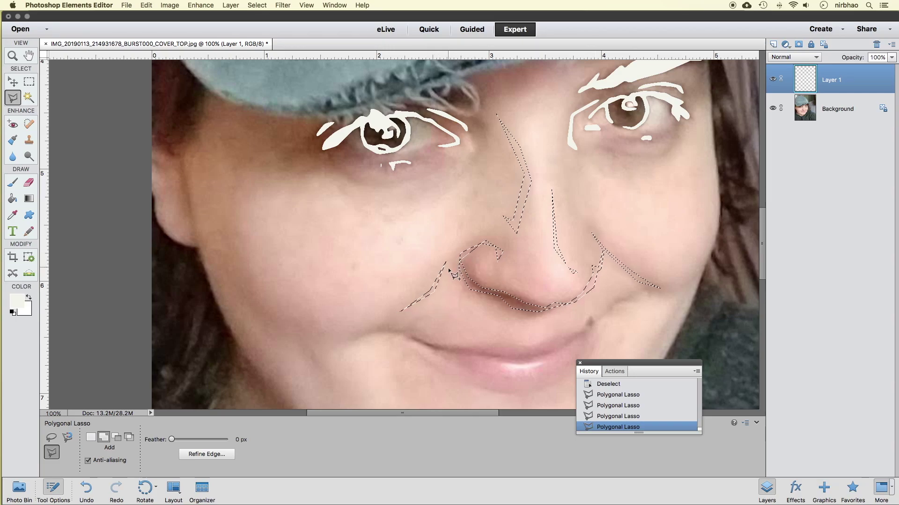
{"action": "scroll", "coordinate": [631, 249], "scroll_direction": "right", "scroll_amount": 3}
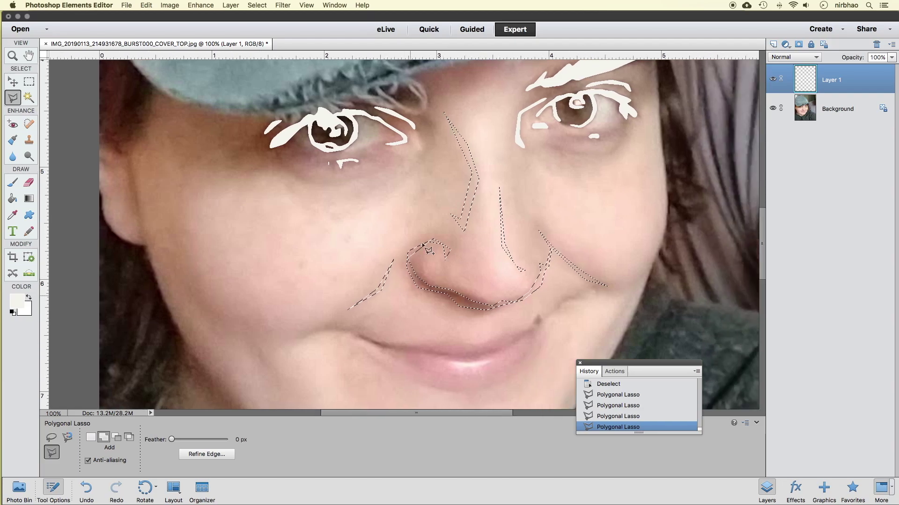
{"action": "left_click", "coordinate": [207, 454]}
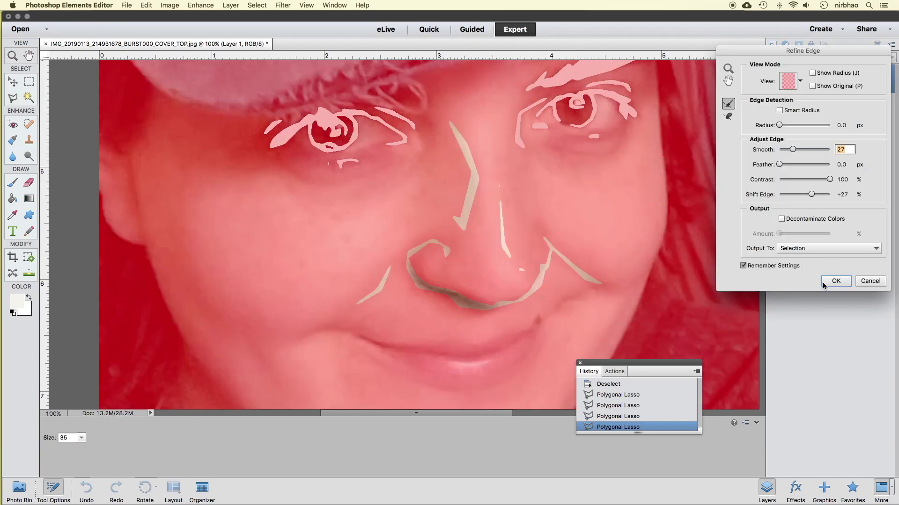
- Accept the refined edges, fill the nose and smile-line selection with white, and deselect
{"action": "left_click", "coordinate": [824, 285]}
{"action": "left_click", "coordinate": [146, 5]}
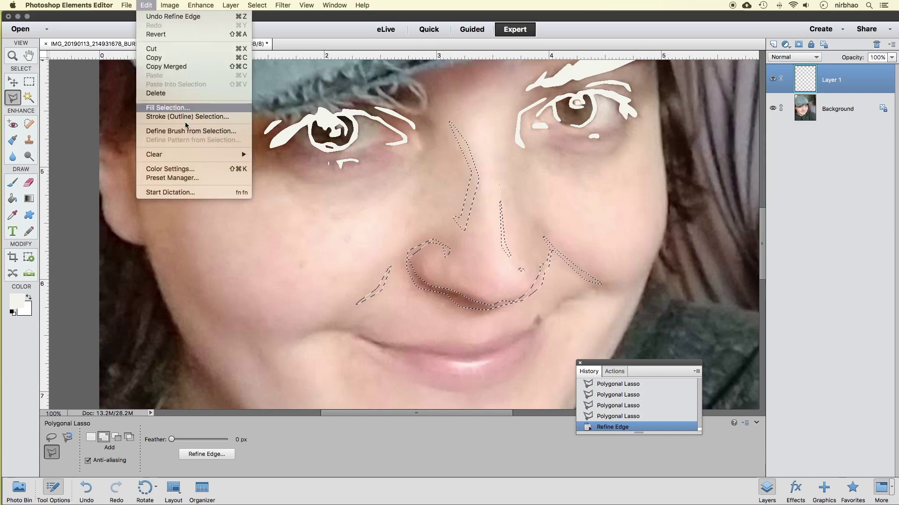
{"action": "left_click", "coordinate": [167, 108]}
{"action": "left_click", "coordinate": [521, 180]}
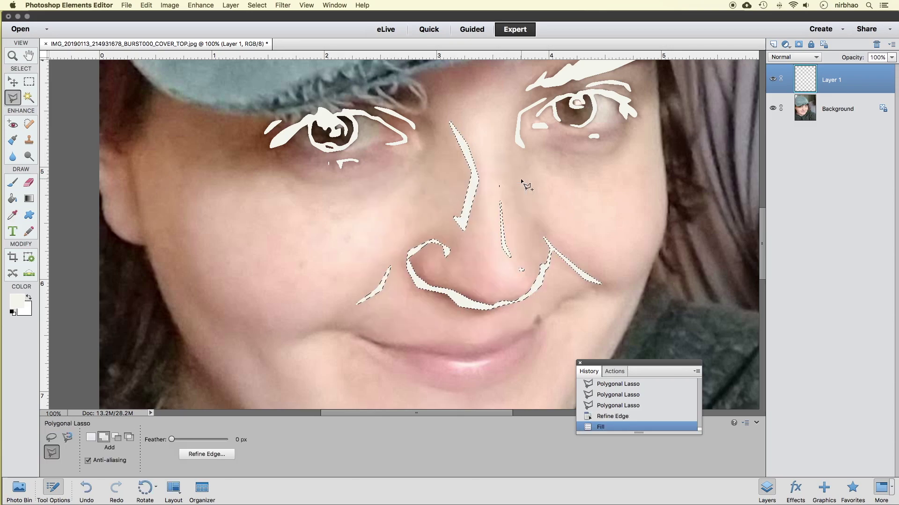
{"action": "key", "text": "super+d"}
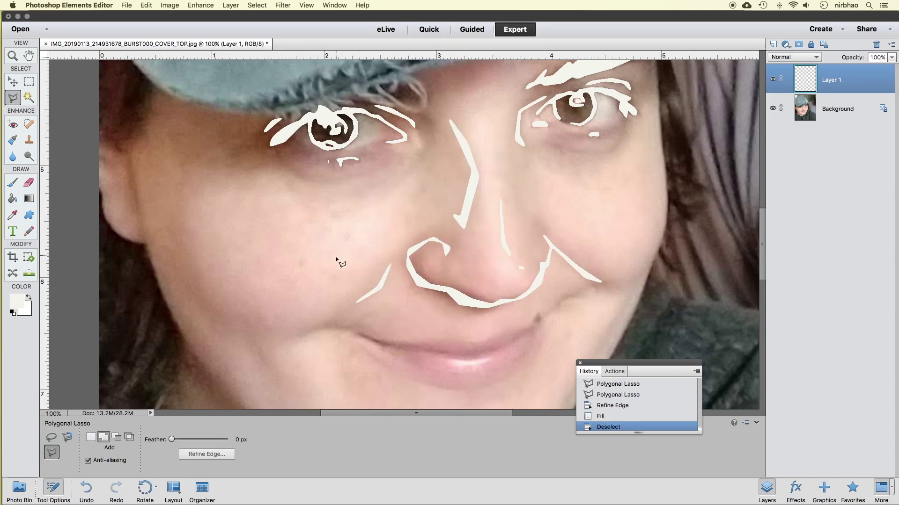
{"action": "scroll", "coordinate": [238, 183], "scroll_direction": "down", "scroll_amount": 5}
- Trace the jawline near the ear and along the chin as selections
{"action": "key", "text": "super+minus"}
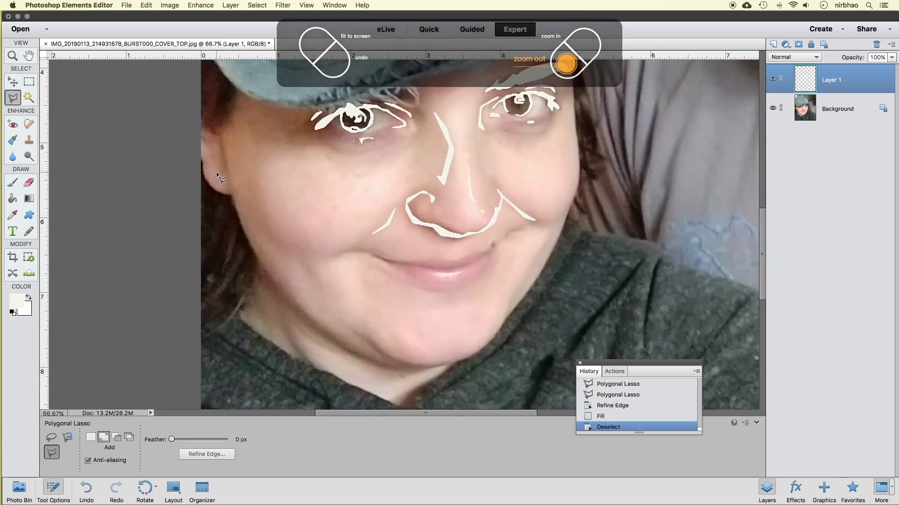
{"action": "left_click", "coordinate": [216, 134]}
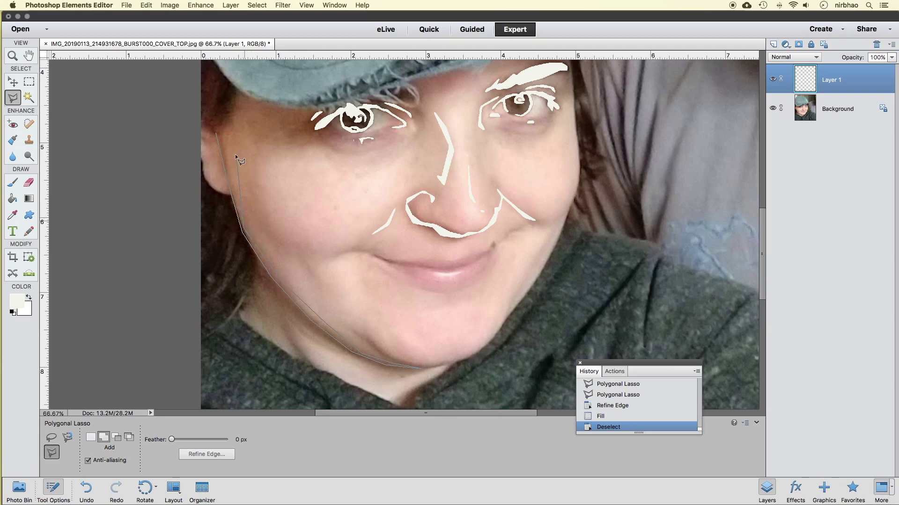
{"action": "left_click", "coordinate": [237, 90]}
{"action": "left_click", "coordinate": [216, 133]}
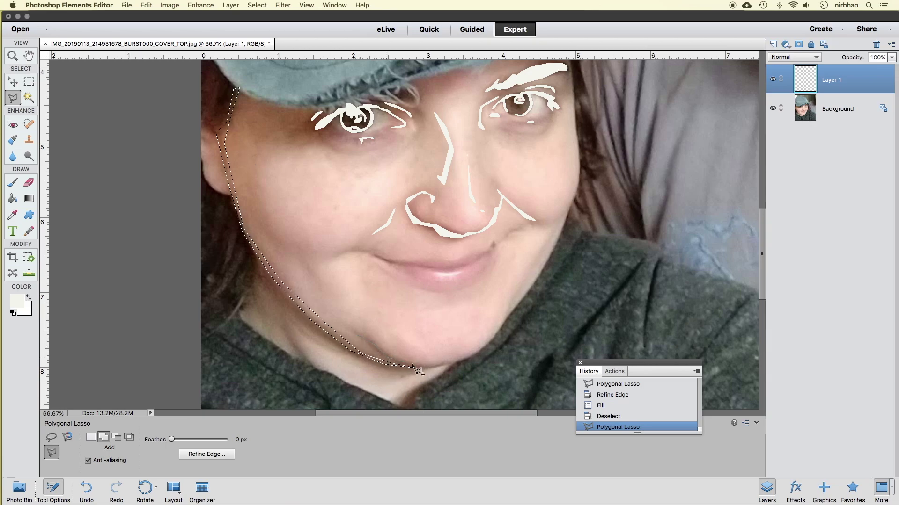
{"action": "left_click", "coordinate": [449, 363]}
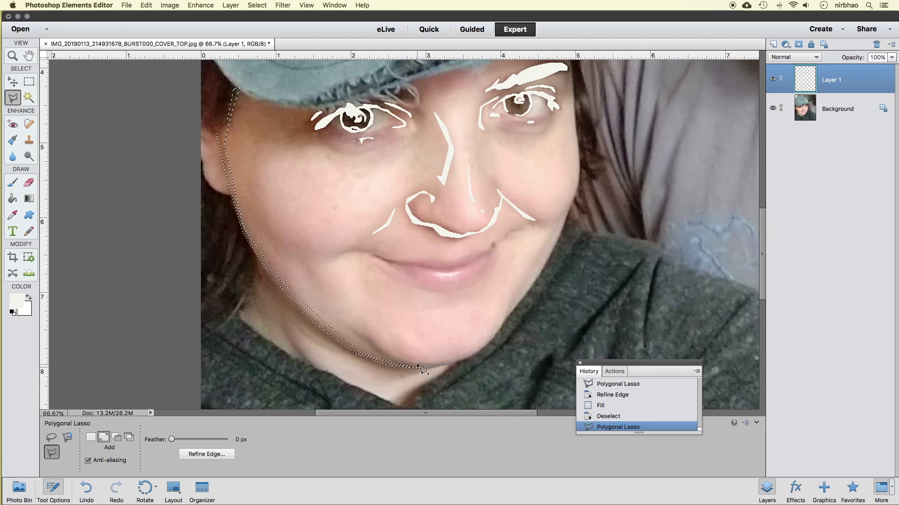
{"action": "double_click", "coordinate": [356, 334]}
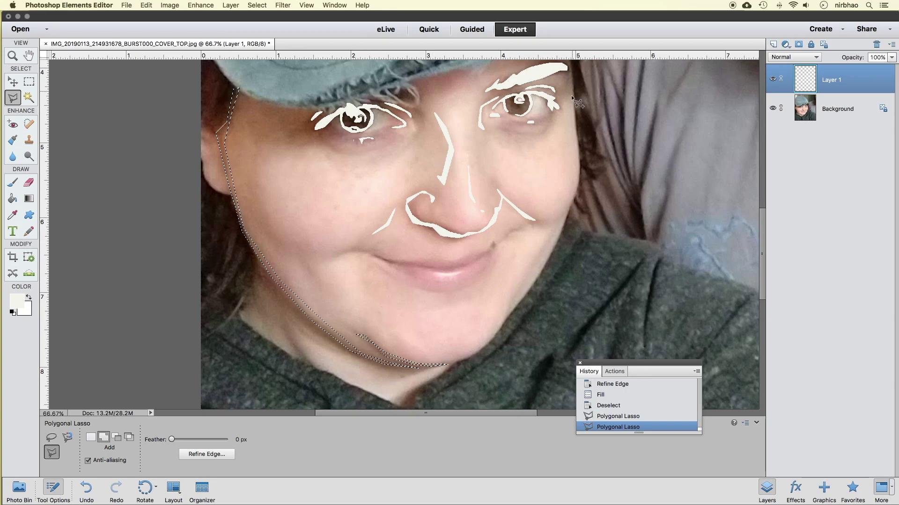
- Add outlines for the right face edge from the cap down the cheek and jaw
{"action": "scroll", "coordinate": [571, 111], "scroll_direction": "up", "scroll_amount": 2}
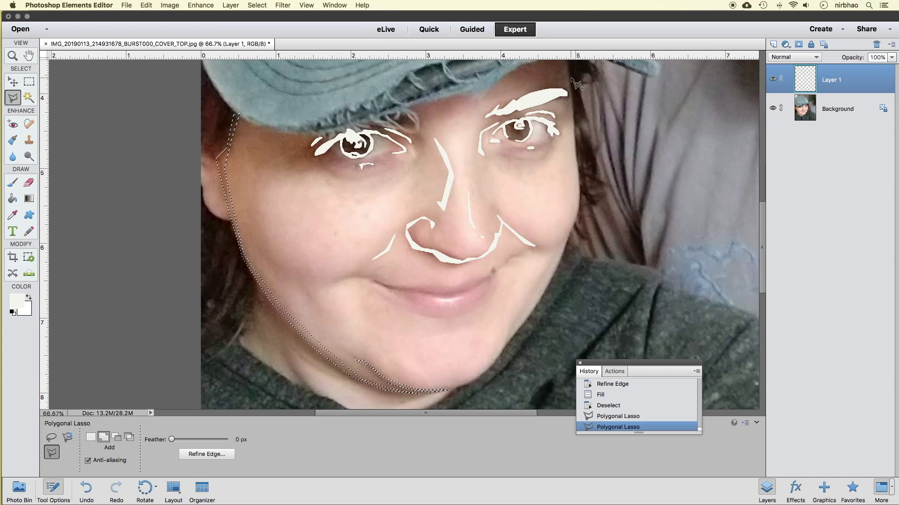
{"action": "scroll", "coordinate": [578, 78], "scroll_direction": "up", "scroll_amount": 2}
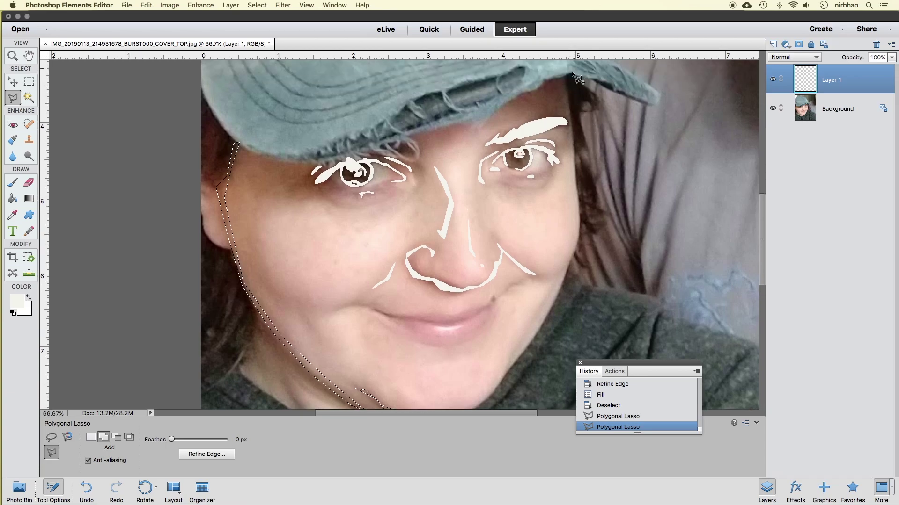
{"action": "left_click", "coordinate": [568, 74]}
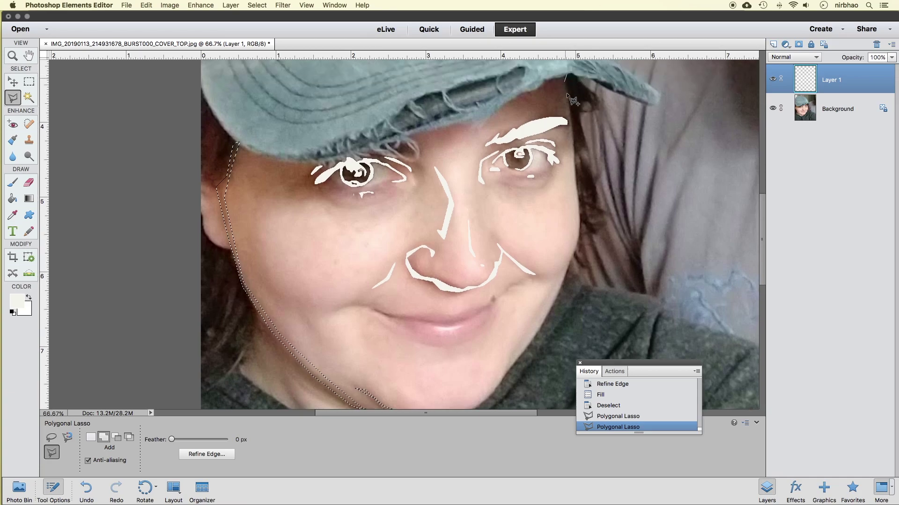
{"action": "left_click", "coordinate": [576, 180]}
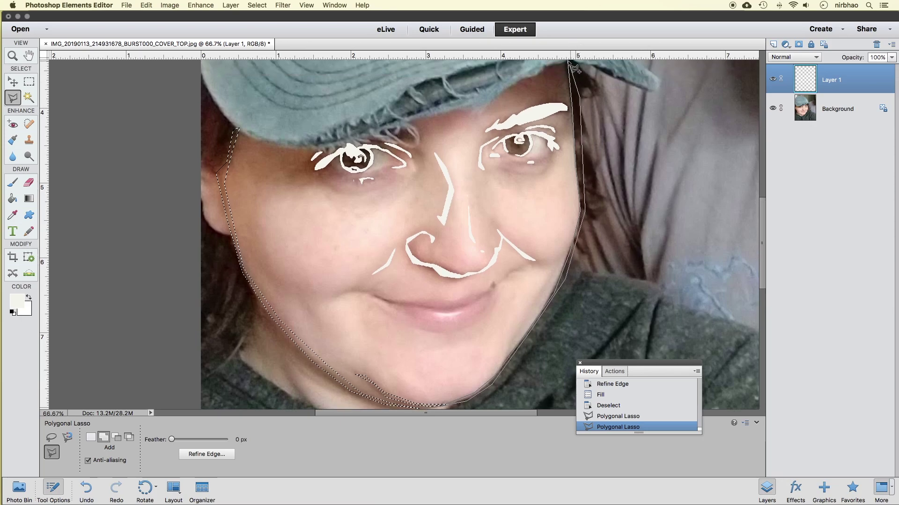
{"action": "double_click", "coordinate": [569, 86]}
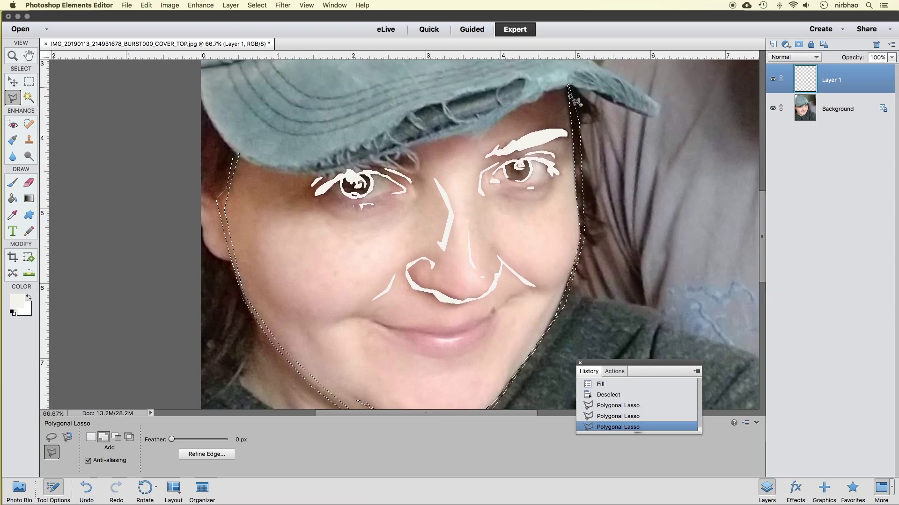
{"action": "scroll", "coordinate": [566, 202], "scroll_direction": "down", "scroll_amount": 5}
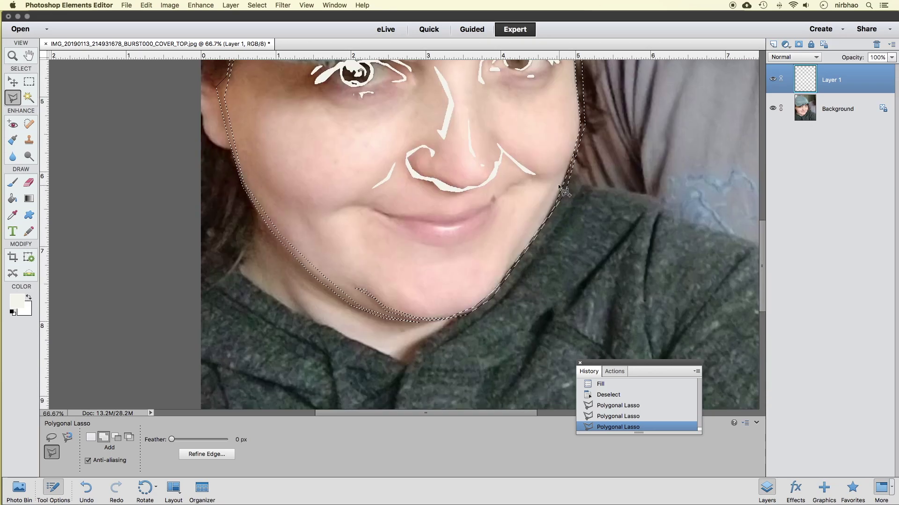
{"action": "left_click", "coordinate": [556, 182]}
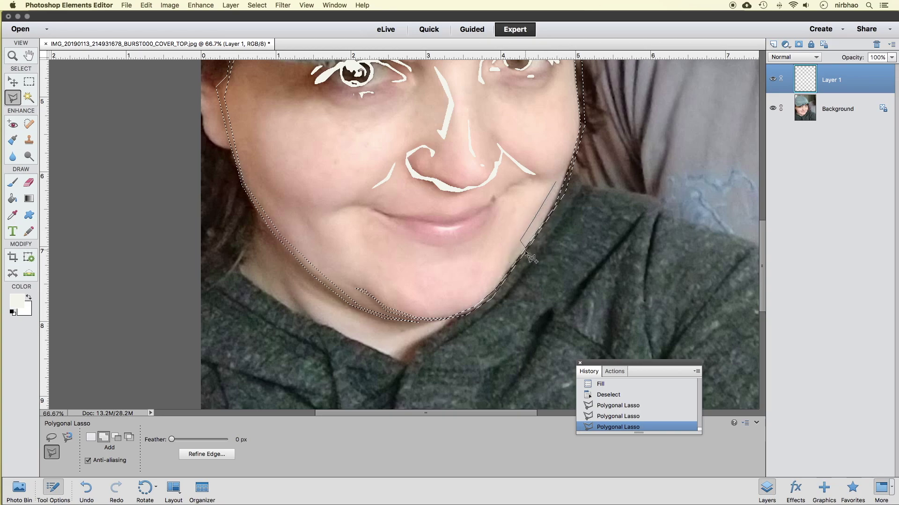
{"action": "left_click", "coordinate": [561, 189]}
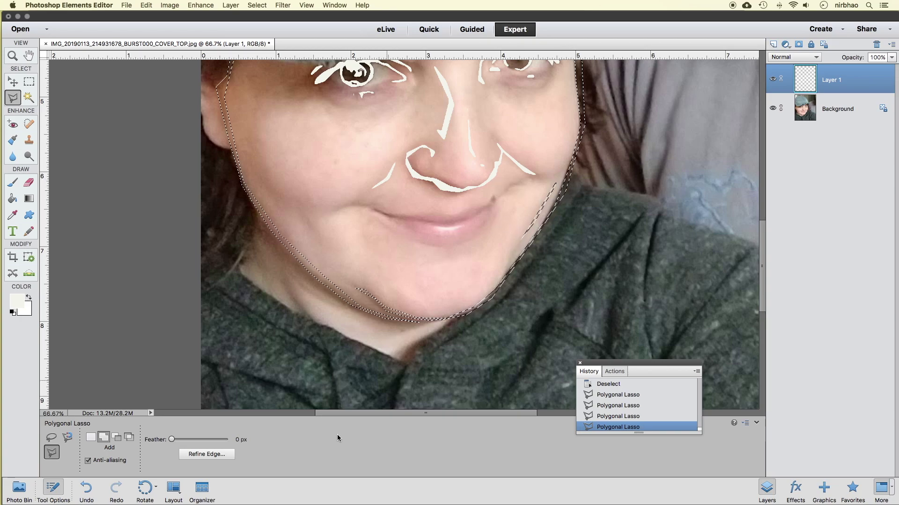
- Refine the jaw selection edges, fill it with white, and deselect
{"action": "left_click", "coordinate": [207, 455]}
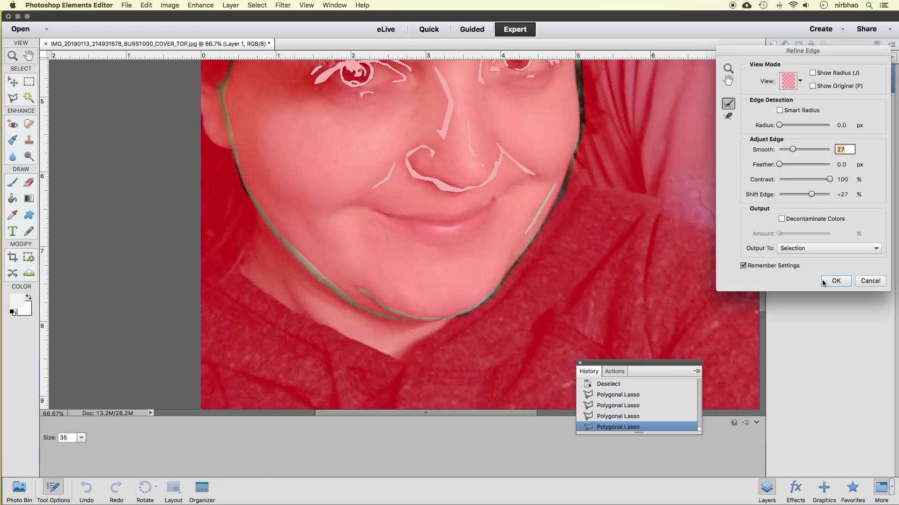
{"action": "left_click", "coordinate": [824, 282]}
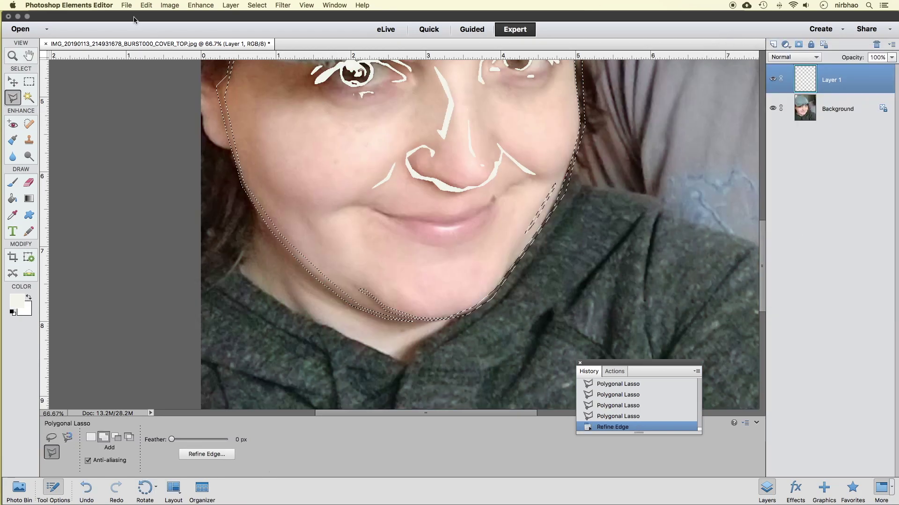
{"action": "left_click", "coordinate": [146, 5]}
{"action": "left_click", "coordinate": [168, 107]}
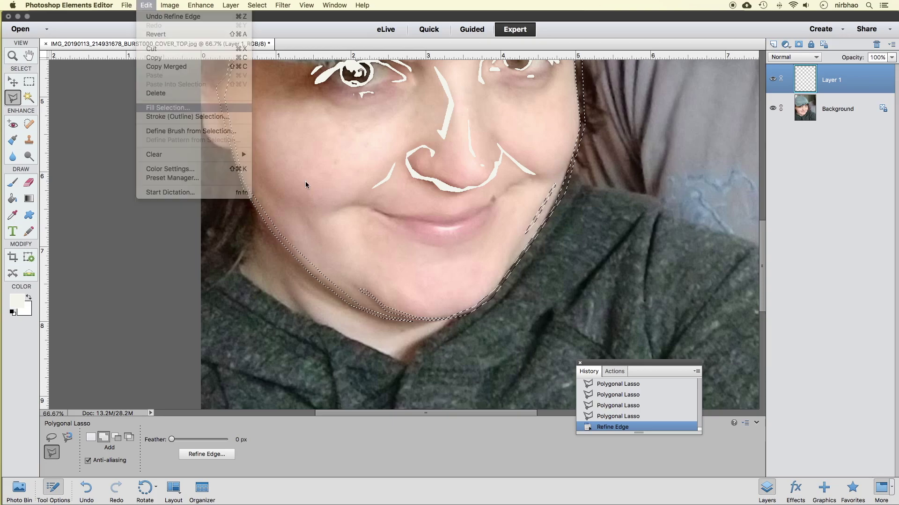
{"action": "left_click", "coordinate": [507, 188]}
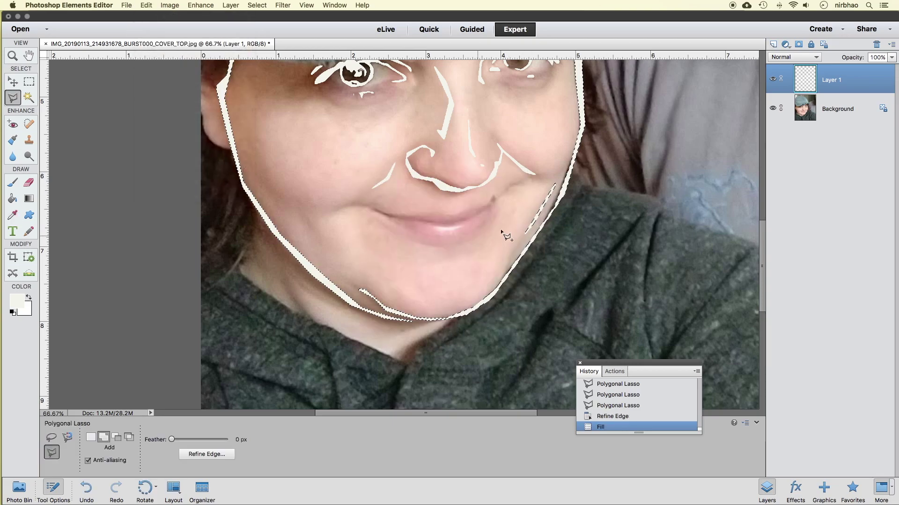
{"action": "key", "text": "super+d"}
- Zoom in and lasso the line between the lips out to the mouth corner
{"action": "scroll", "coordinate": [507, 191], "scroll_direction": "up", "scroll_amount": 3}
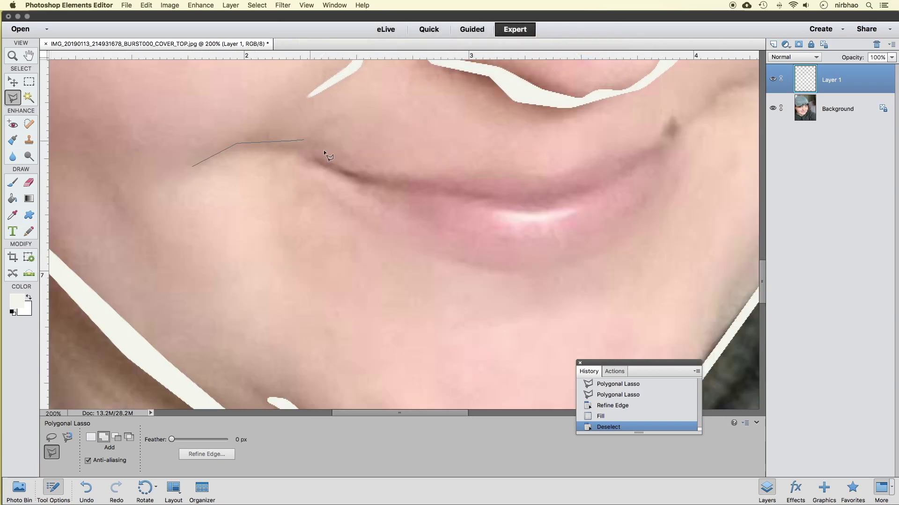
{"action": "left_click", "coordinate": [323, 162]}
{"action": "left_click", "coordinate": [394, 181]}
{"action": "left_click", "coordinate": [464, 191]}
{"action": "left_click", "coordinate": [500, 200]}
{"action": "left_click", "coordinate": [583, 201]}
{"action": "left_click", "coordinate": [635, 164]}
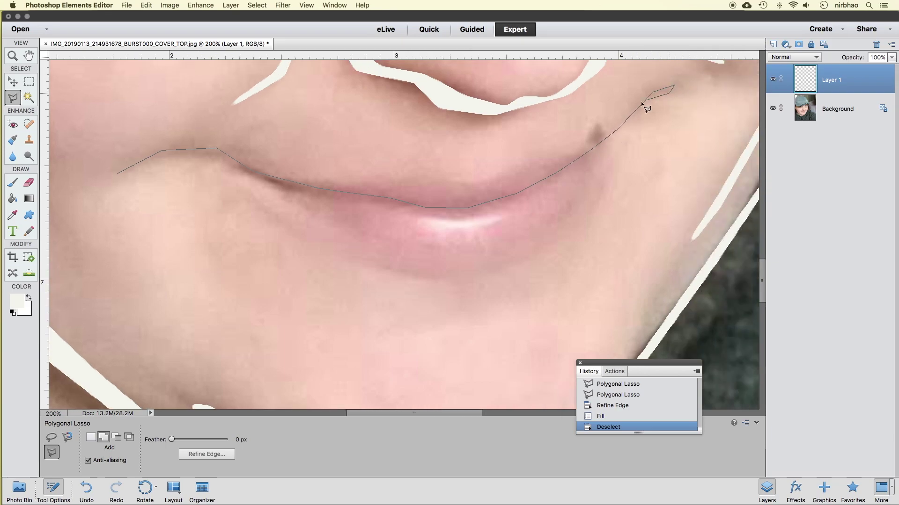
{"action": "left_click", "coordinate": [585, 158]}
{"action": "left_click", "coordinate": [118, 172]}
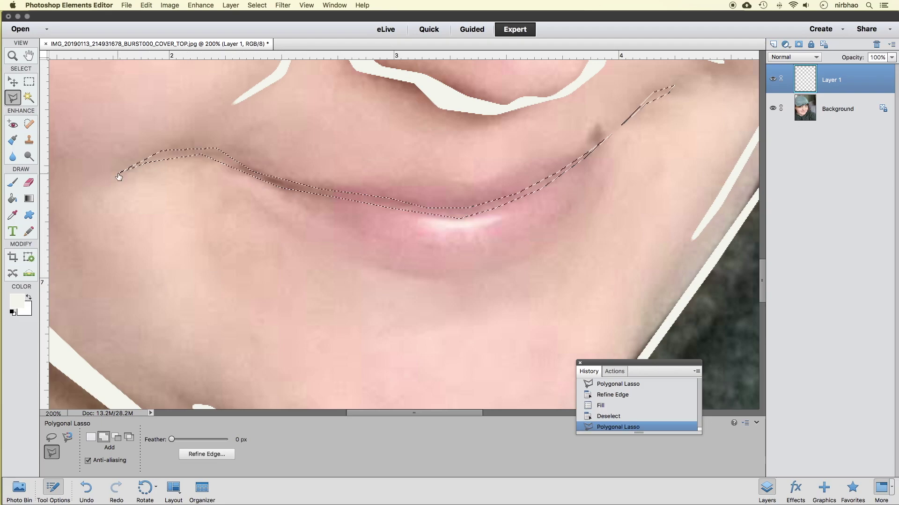
- Add a polygonal selection along the lower lip curve
{"action": "left_click", "coordinate": [207, 158]}
{"action": "left_click", "coordinate": [251, 195]}
{"action": "left_click", "coordinate": [327, 257]}
{"action": "left_click", "coordinate": [416, 281]}
{"action": "left_click", "coordinate": [494, 275]}
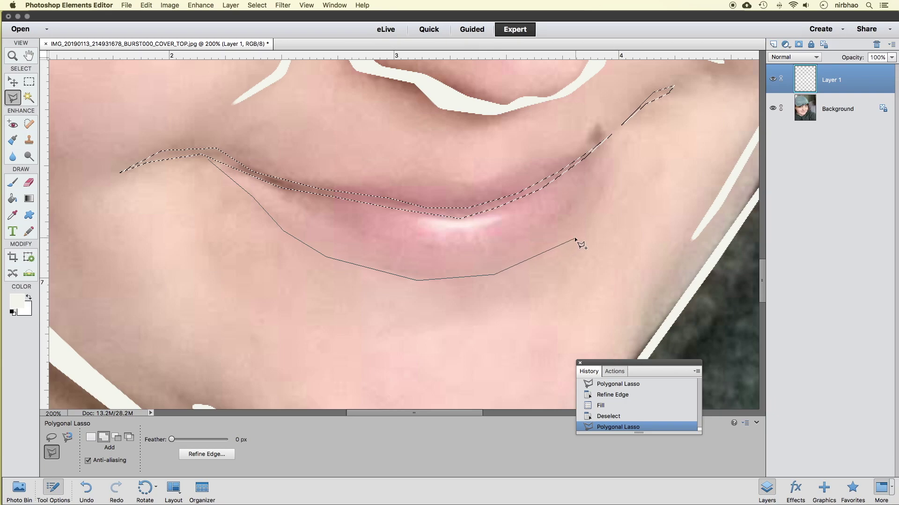
{"action": "left_click", "coordinate": [575, 242]}
{"action": "left_click", "coordinate": [453, 276]}
{"action": "left_click", "coordinate": [376, 269]}
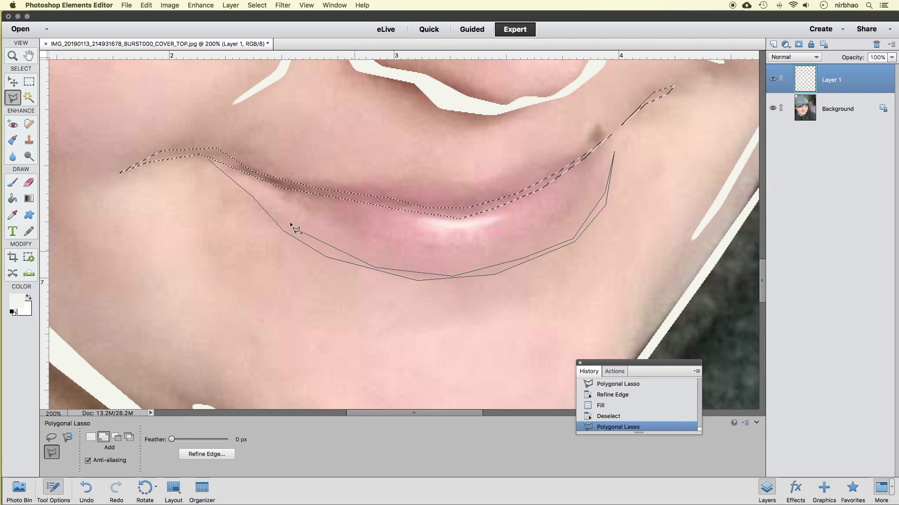
{"action": "left_click", "coordinate": [301, 239]}
{"action": "left_click", "coordinate": [261, 198]}
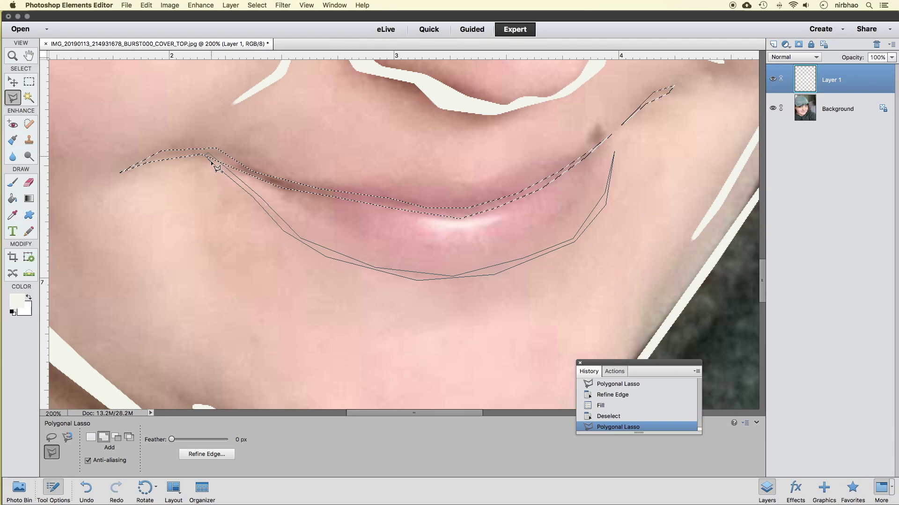
{"action": "left_click", "coordinate": [207, 161]}
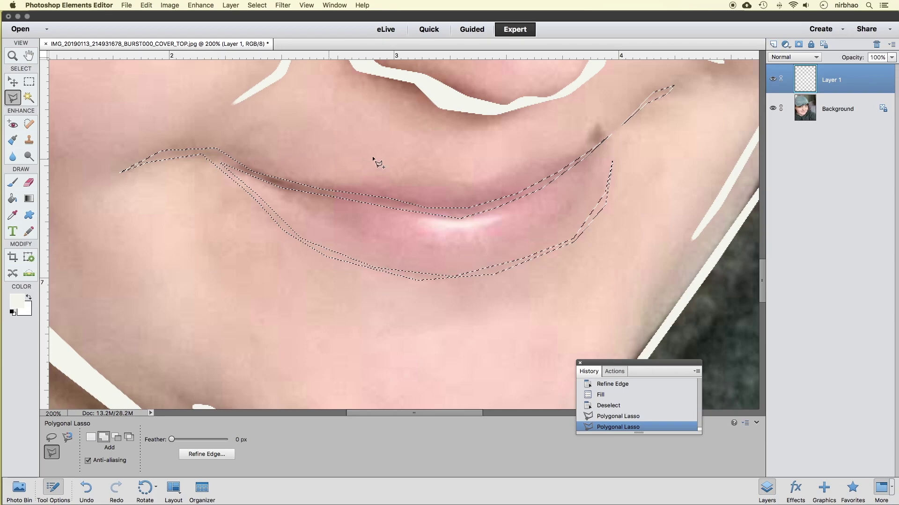
- Add a thin selection tracing the upper lip edge
{"action": "left_click", "coordinate": [241, 163]}
{"action": "left_click", "coordinate": [320, 186]}
{"action": "left_click", "coordinate": [436, 172]}
{"action": "left_click", "coordinate": [471, 181]}
{"action": "left_click", "coordinate": [431, 180]}
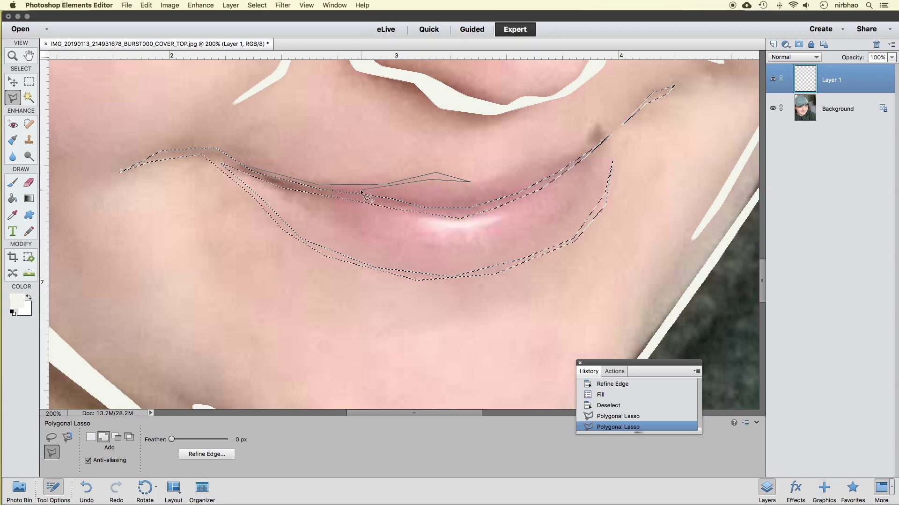
{"action": "left_click", "coordinate": [360, 190]}
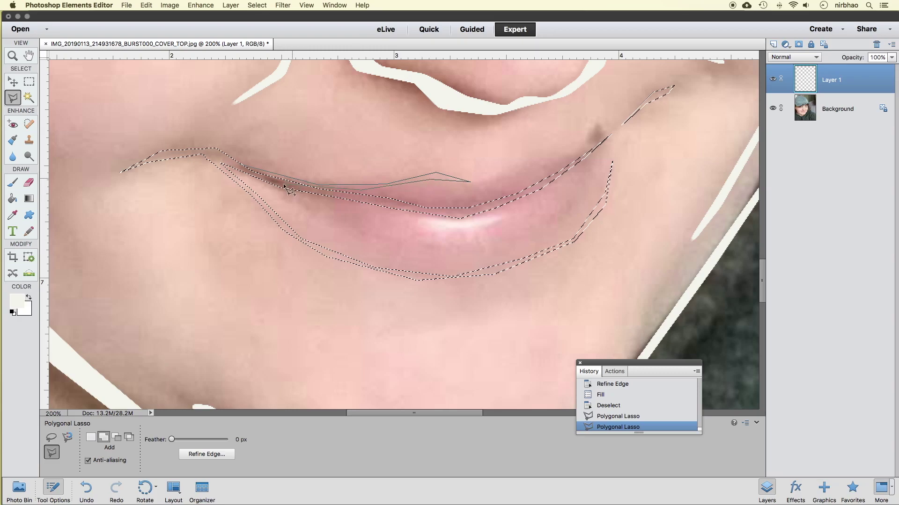
{"action": "left_click", "coordinate": [241, 173]}
- Add a selection along the smile crease beside the mouth
{"action": "left_click", "coordinate": [591, 149]}
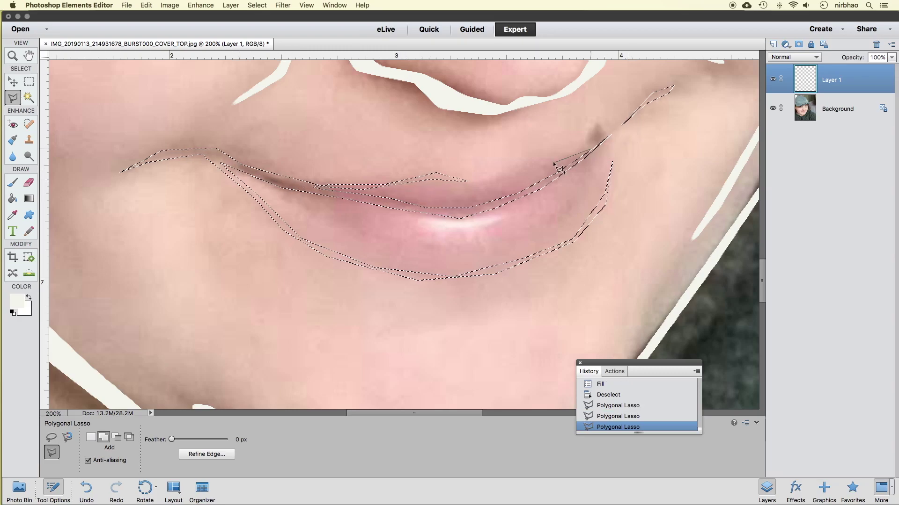
{"action": "left_click", "coordinate": [518, 159]}
{"action": "left_click", "coordinate": [490, 178]}
{"action": "left_click", "coordinate": [461, 185]}
{"action": "left_click", "coordinate": [491, 182]}
{"action": "left_click", "coordinate": [521, 163]}
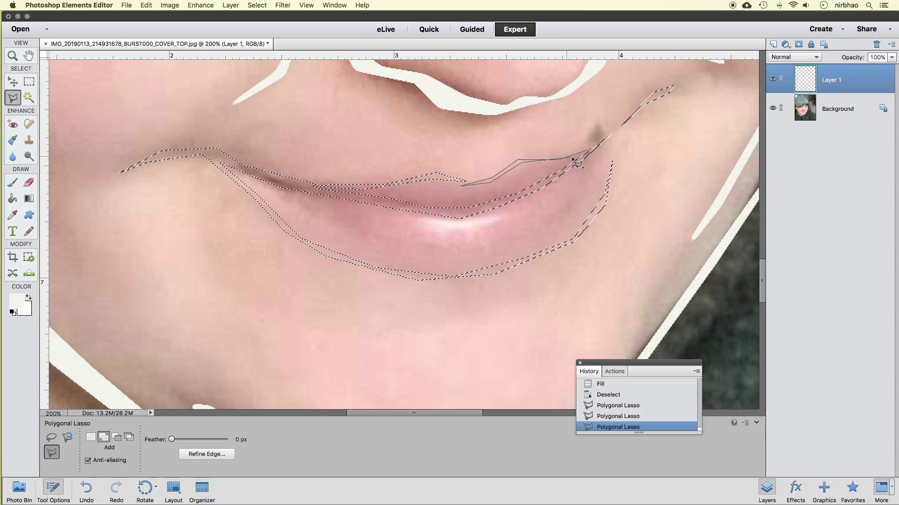
{"action": "left_click", "coordinate": [561, 162]}
{"action": "left_click", "coordinate": [592, 150]}
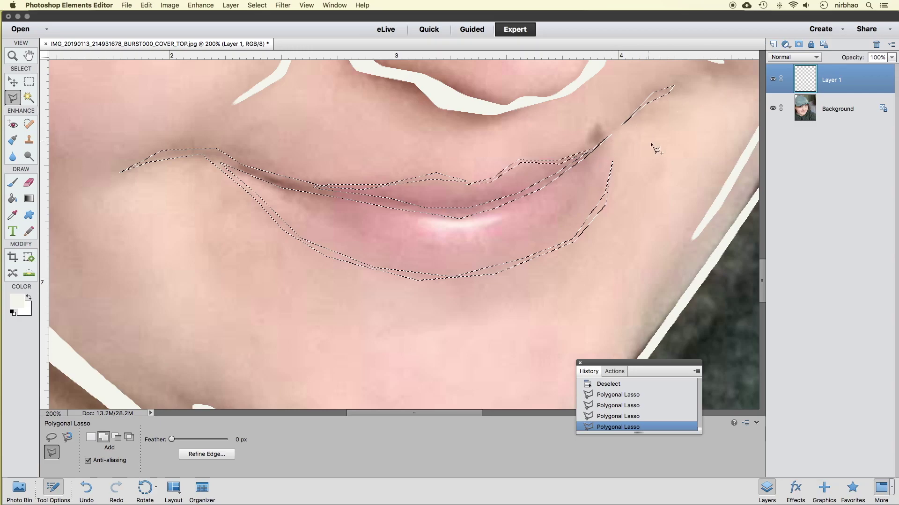
- Add a selection around the crease at the lip corner
{"action": "left_click", "coordinate": [597, 152]}
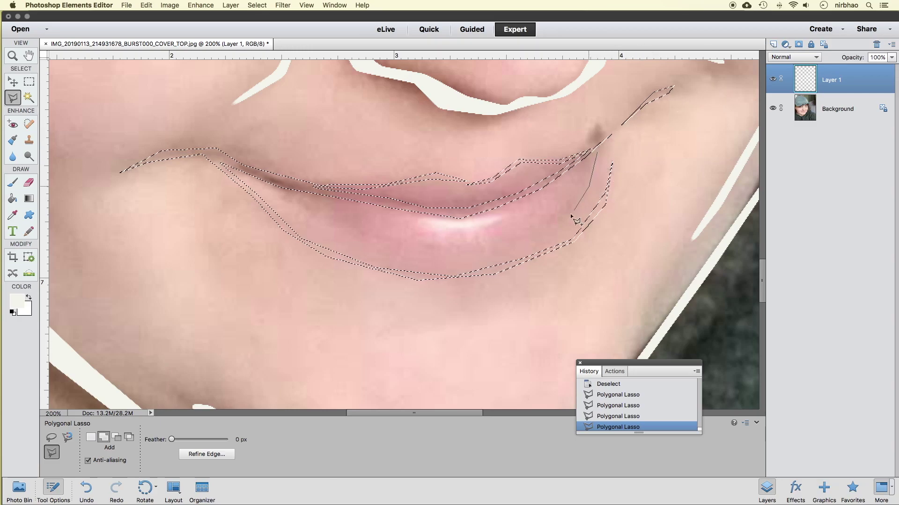
{"action": "left_click", "coordinate": [542, 230]}
{"action": "left_click", "coordinate": [575, 209]}
{"action": "left_click", "coordinate": [590, 170]}
{"action": "left_click", "coordinate": [603, 142]}
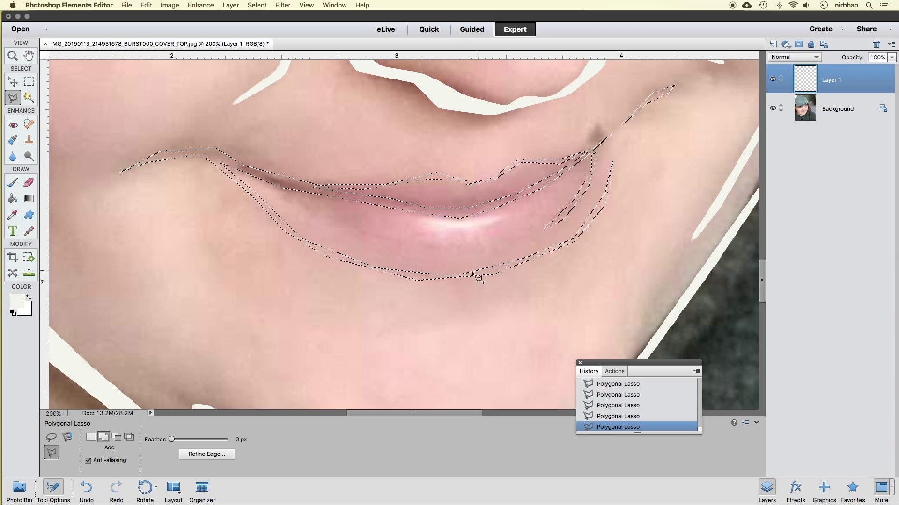
- Add a small selection around the mole at the mouth corner
{"action": "scroll", "coordinate": [473, 273], "scroll_direction": "right", "scroll_amount": 3}
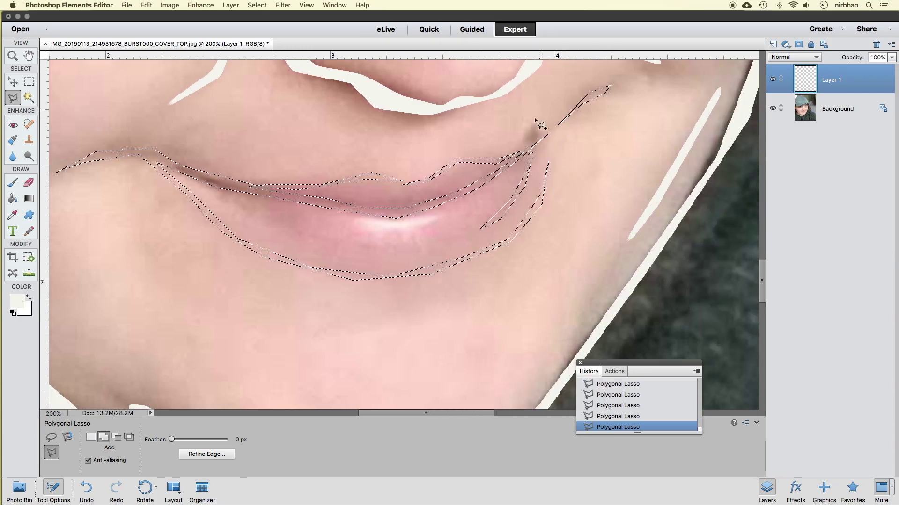
{"action": "left_click", "coordinate": [518, 131]}
{"action": "left_click", "coordinate": [529, 142]}
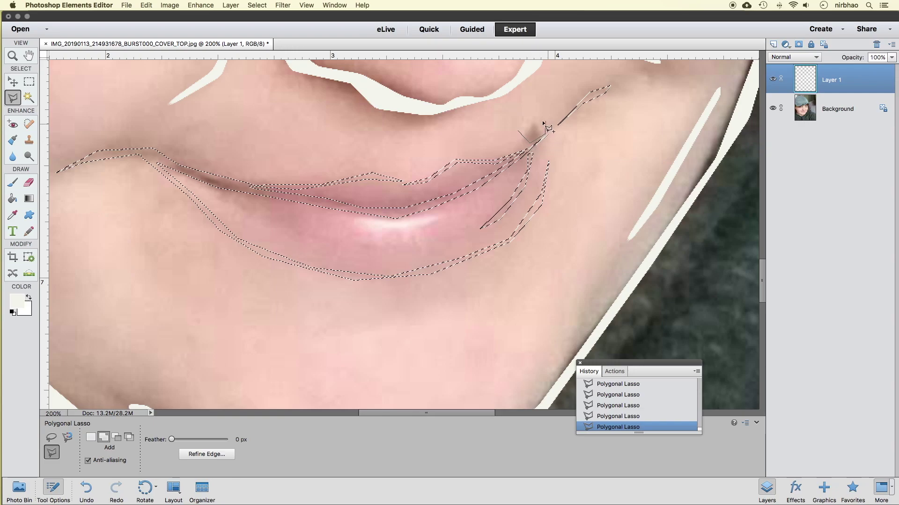
{"action": "left_click", "coordinate": [545, 132]}
{"action": "left_click", "coordinate": [540, 120]}
{"action": "left_click", "coordinate": [518, 132]}
- Refine the mouth selection edges, fill them with white, deselect and zoom out
{"action": "left_click", "coordinate": [206, 454]}
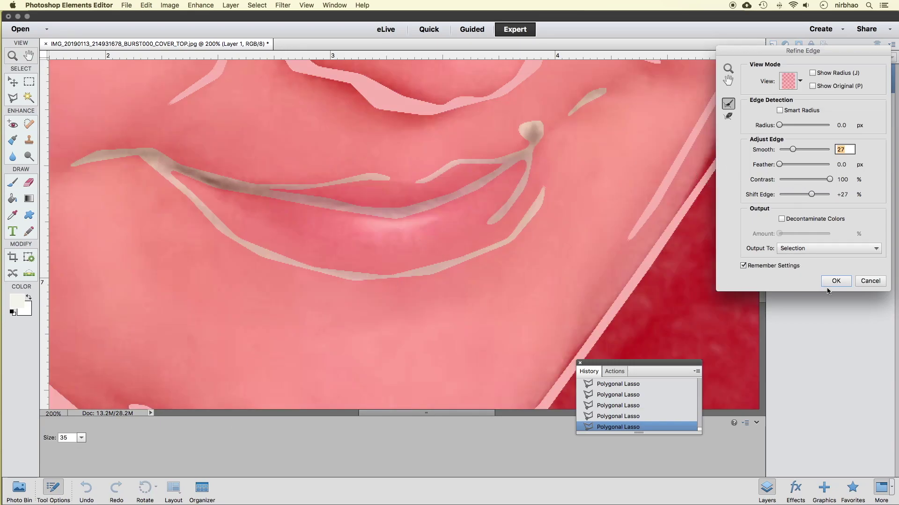
{"action": "left_click", "coordinate": [836, 281]}
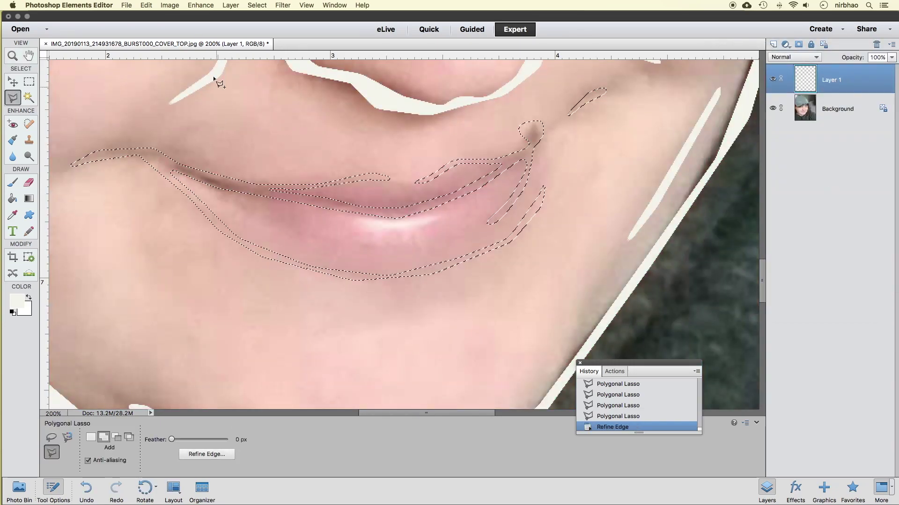
{"action": "left_click", "coordinate": [146, 5]}
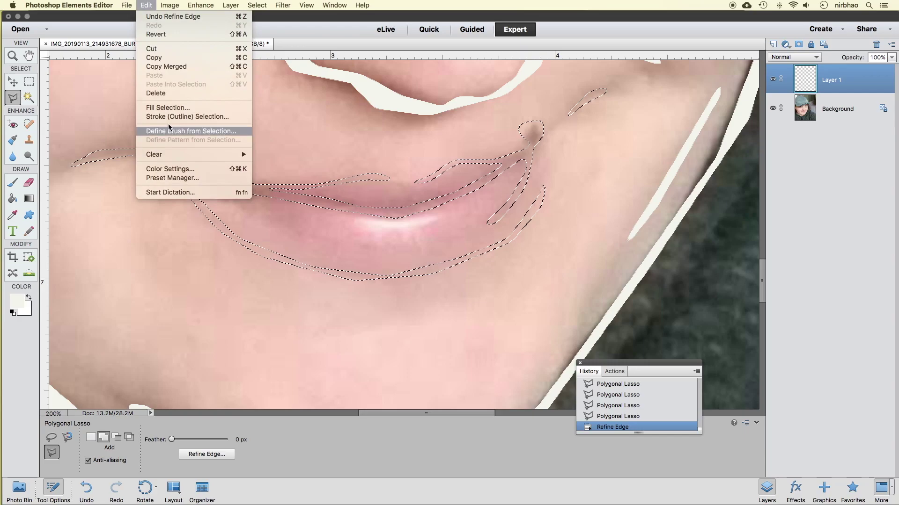
{"action": "left_click", "coordinate": [187, 109]}
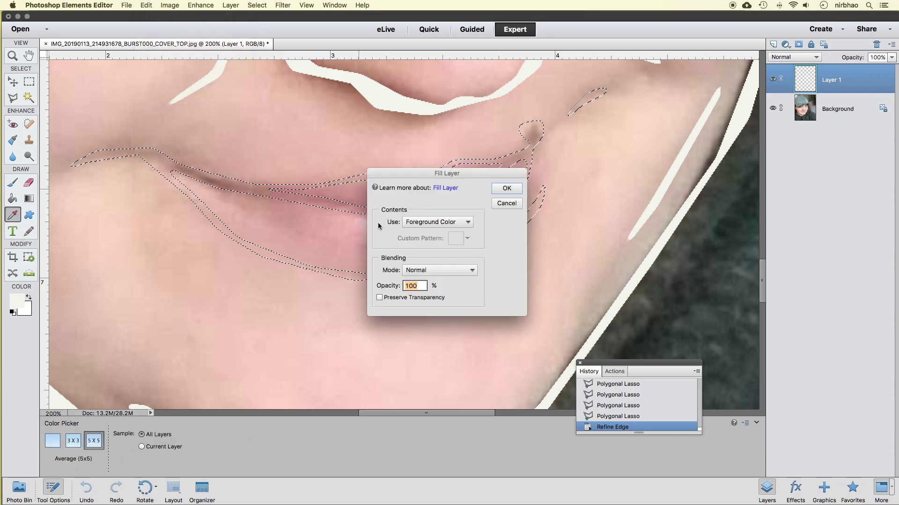
{"action": "left_click", "coordinate": [506, 188]}
{"action": "key", "text": "super+d"}
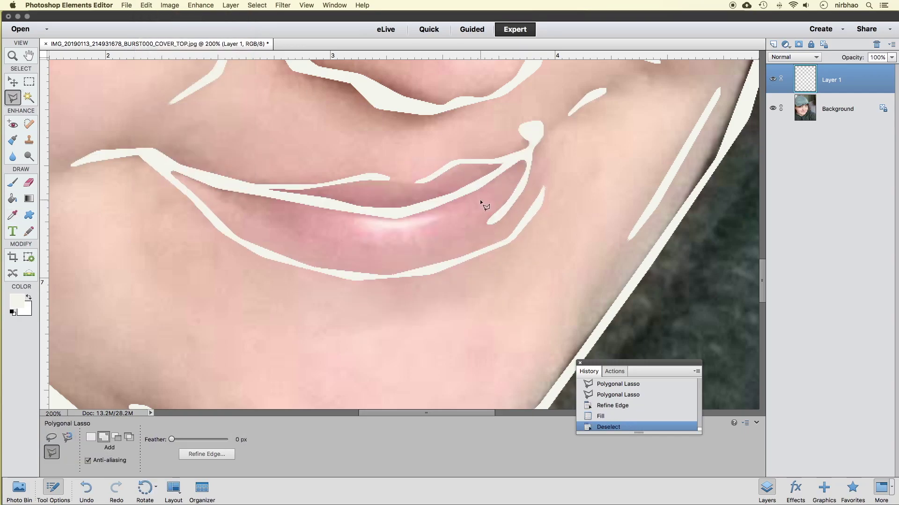
{"action": "key", "text": "super+minus"}
{"action": "key", "text": "super+minus"}
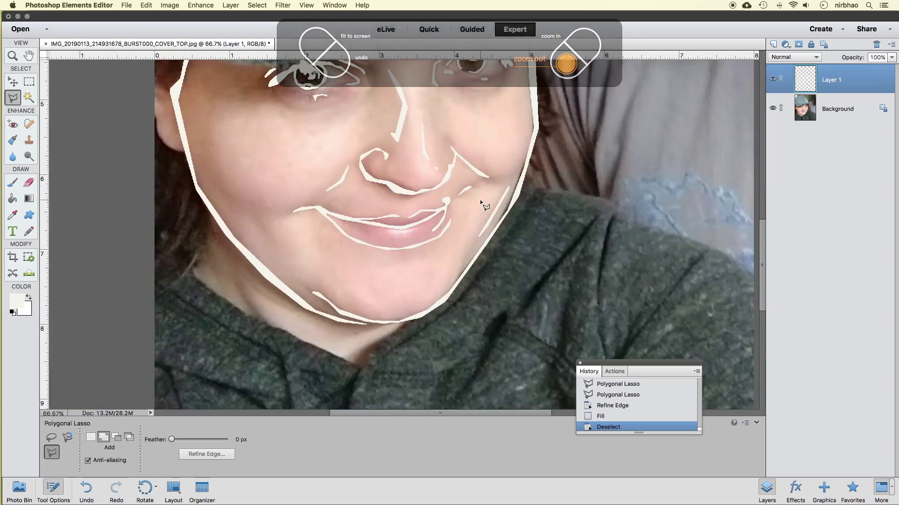
- Toggle the photo's visibility, then start a Solid Color fill layer and cancel it
{"action": "scroll", "coordinate": [377, 248], "scroll_direction": "up", "scroll_amount": 2}
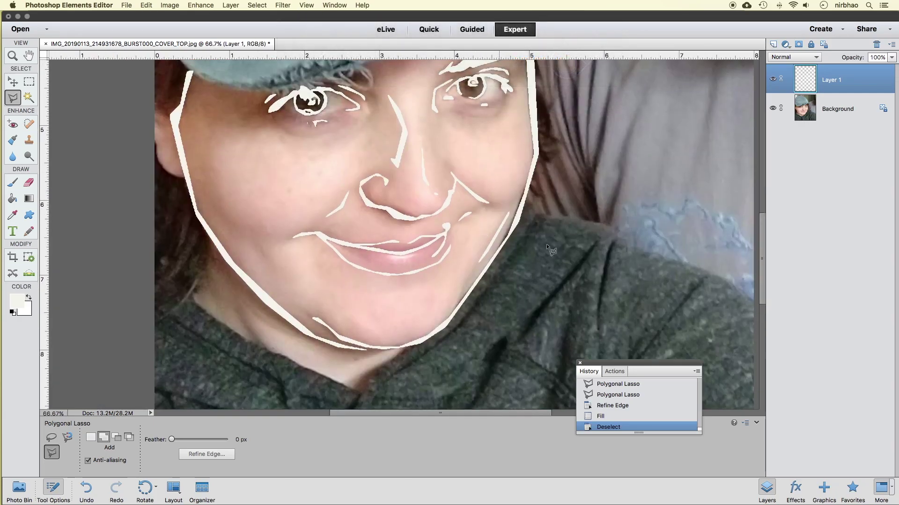
{"action": "left_click", "coordinate": [773, 108]}
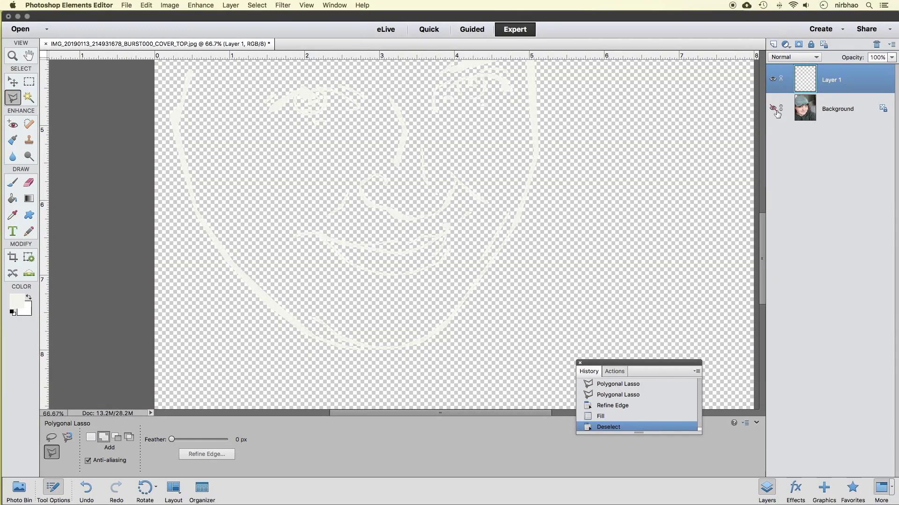
{"action": "left_click", "coordinate": [773, 109]}
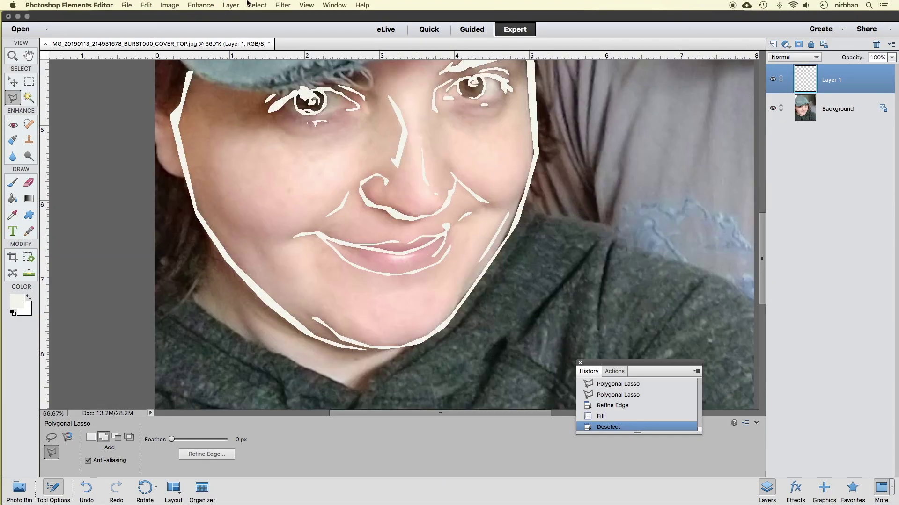
{"action": "left_click", "coordinate": [232, 5]}
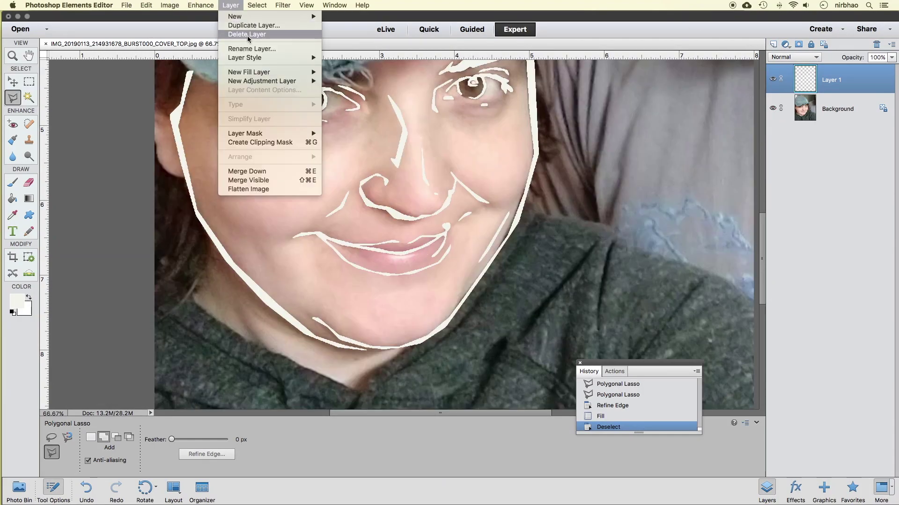
{"action": "mouse_move", "coordinate": [280, 72]}
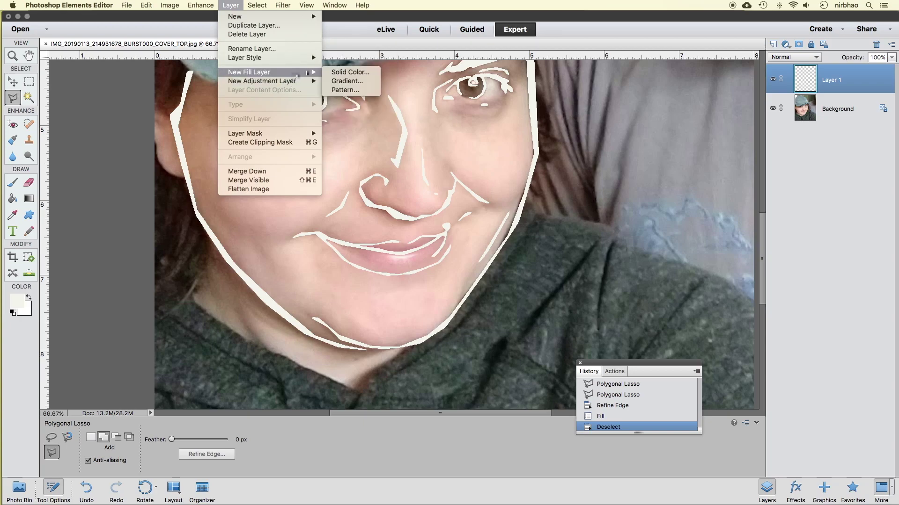
{"action": "left_click", "coordinate": [355, 71]}
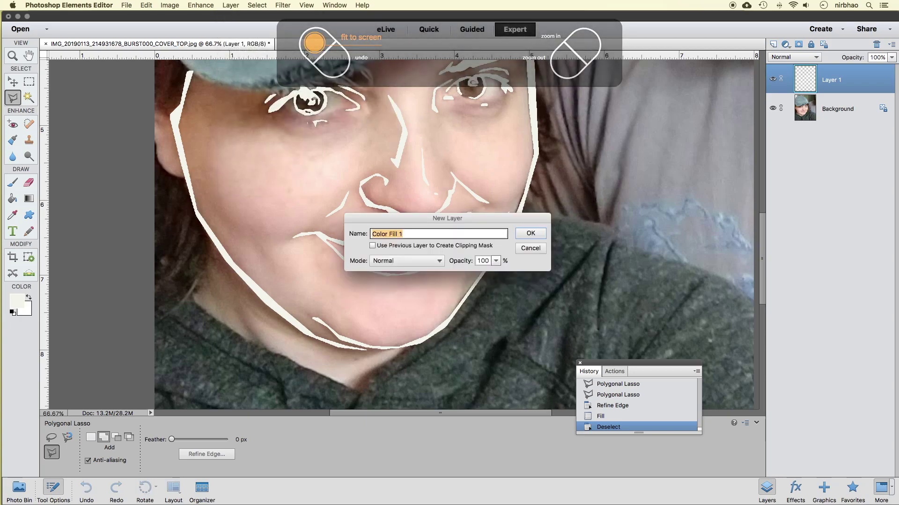
{"action": "key", "text": "Return"}
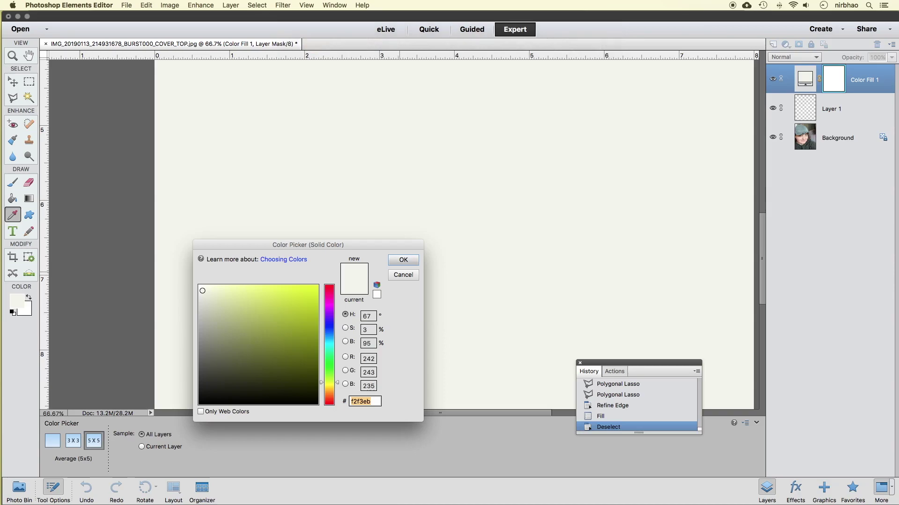
{"action": "key", "text": "Escape"}
- Add a Solid Color fill layer clipped to Layer 1, coloured near-black 040400
{"action": "left_click", "coordinate": [196, 4]}
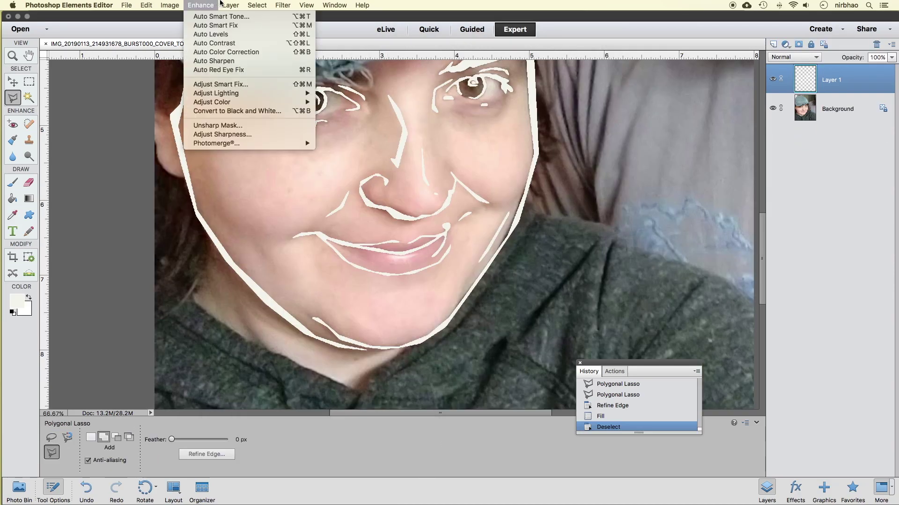
{"action": "mouse_move", "coordinate": [228, 4]}
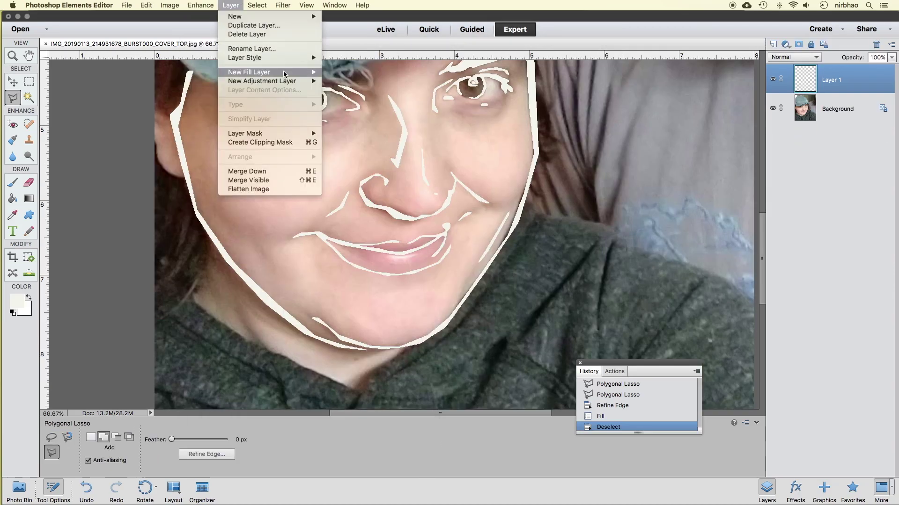
{"action": "mouse_move", "coordinate": [283, 74]}
{"action": "left_click", "coordinate": [339, 72]}
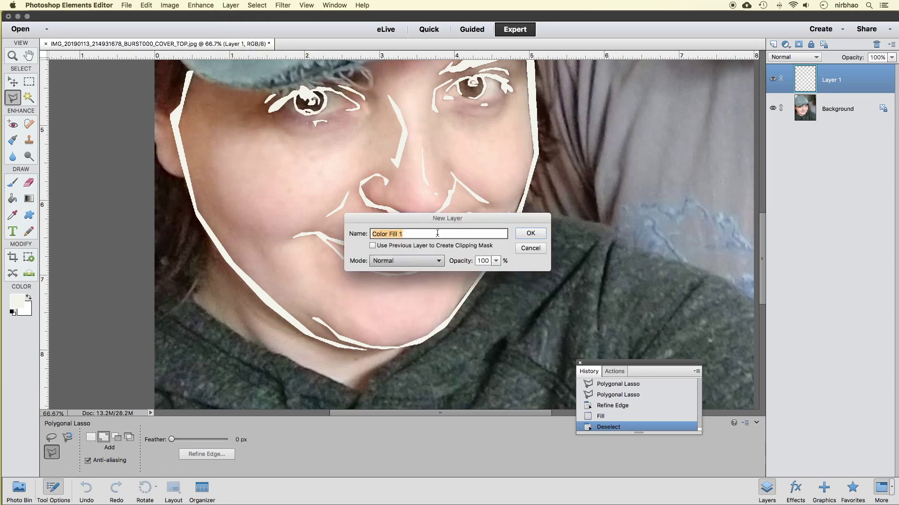
{"action": "left_click", "coordinate": [387, 248]}
{"action": "left_click", "coordinate": [531, 237]}
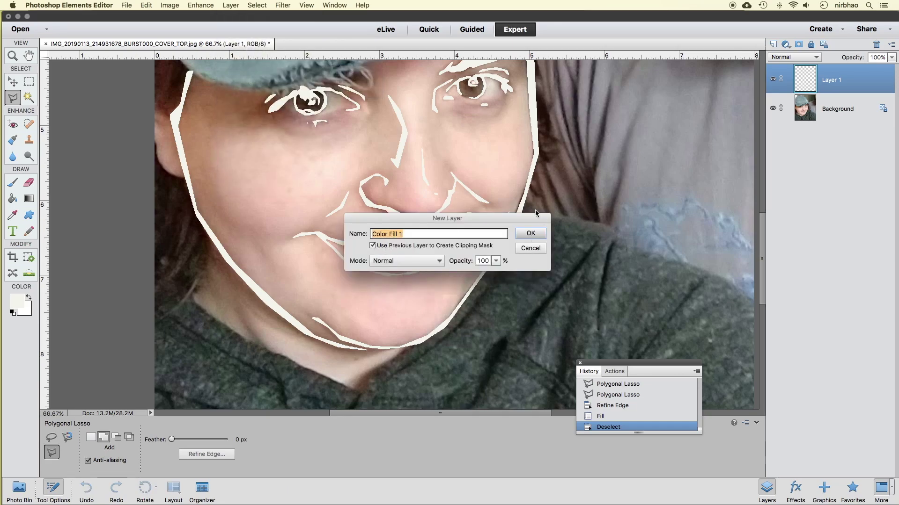
{"action": "left_click", "coordinate": [311, 402]}
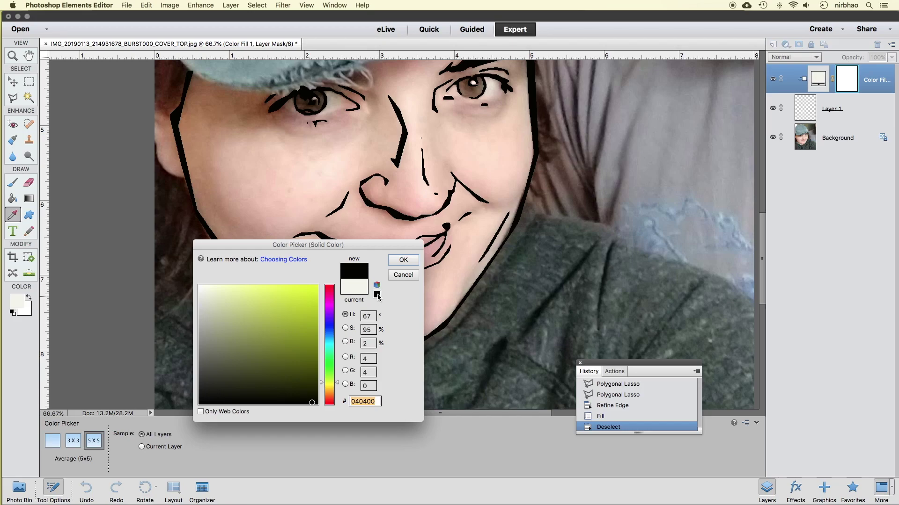
{"action": "left_click", "coordinate": [403, 260]}
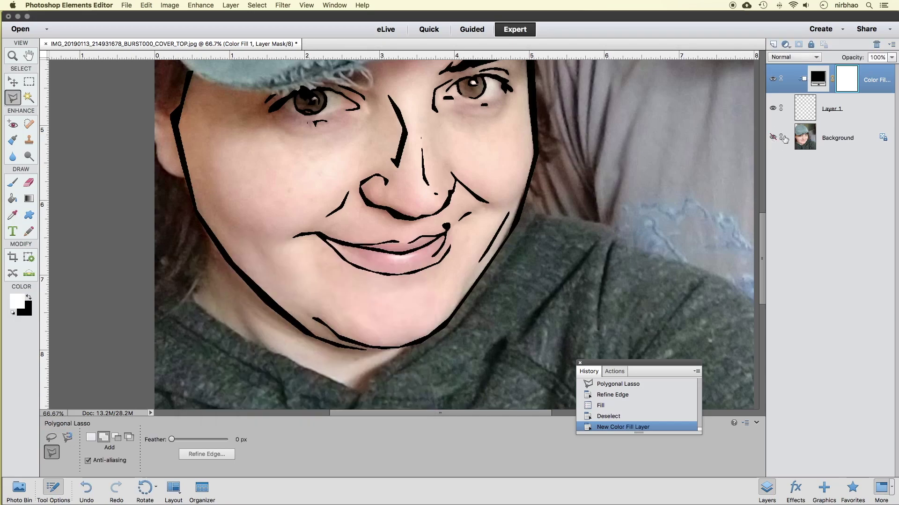
- Hide the black fill so the lines show white, then begin outlining the left neck
{"action": "key", "text": "super+minus"}
{"action": "key", "text": "super+minus"}
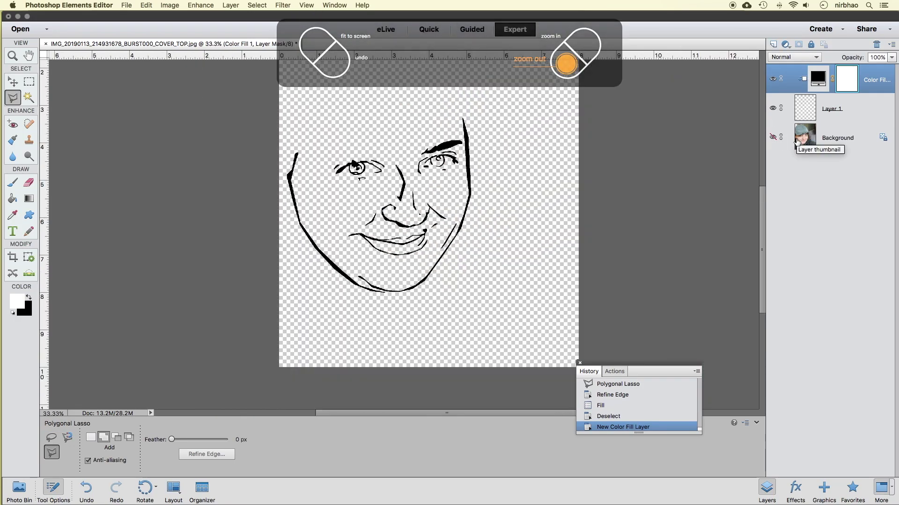
{"action": "left_click", "coordinate": [773, 137]}
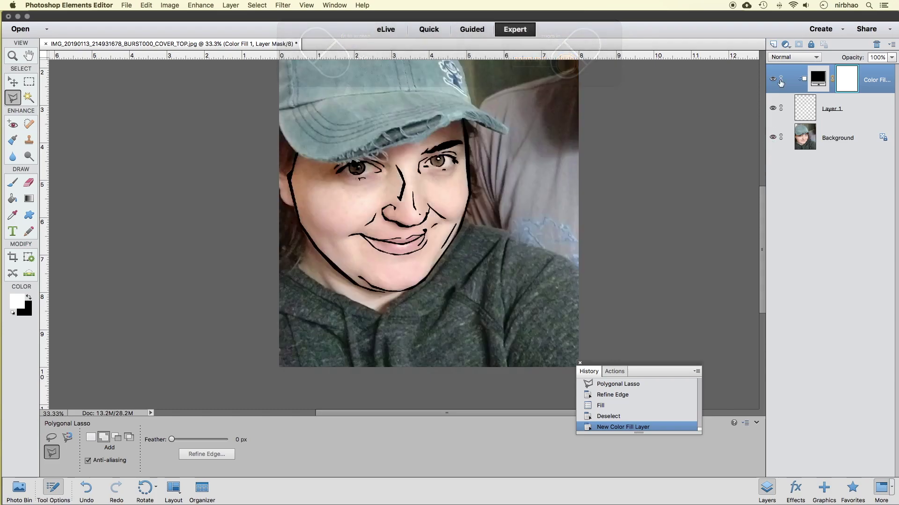
{"action": "left_click", "coordinate": [772, 78]}
{"action": "key", "text": "super+plus"}
{"action": "key", "text": "super+plus"}
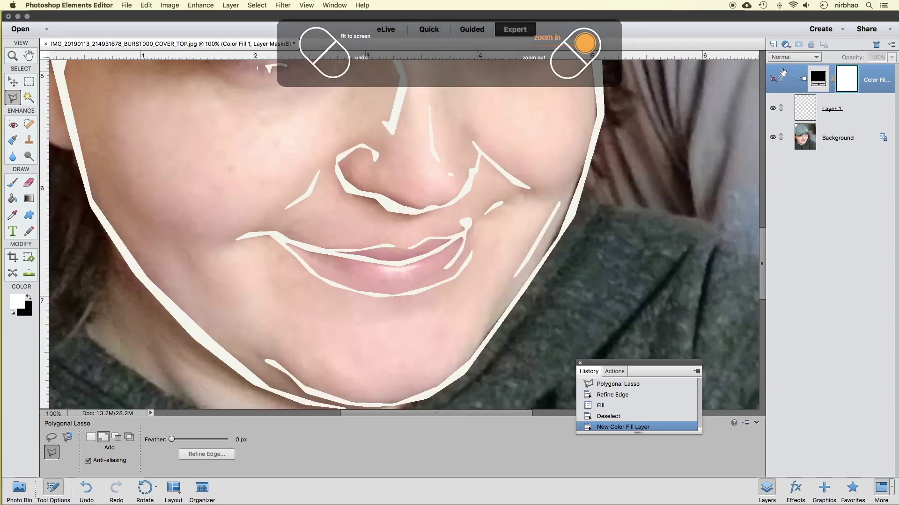
{"action": "left_click", "coordinate": [110, 275]}
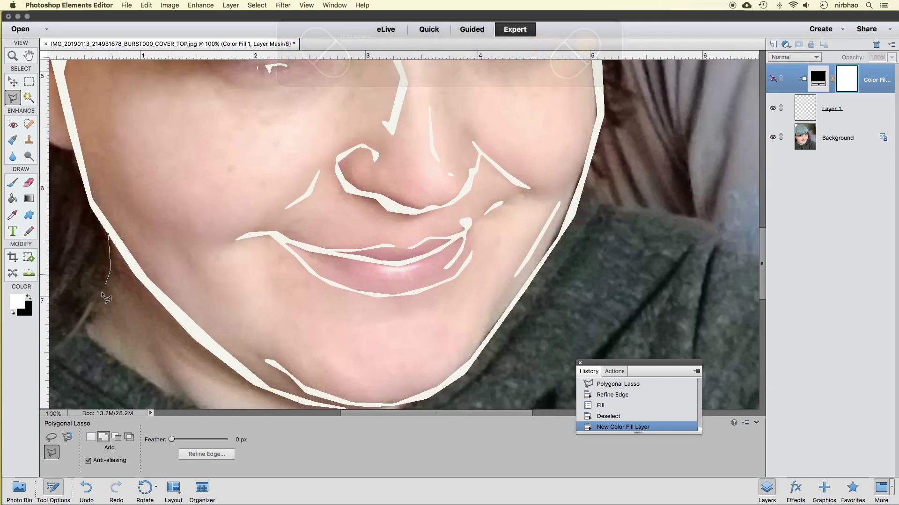
{"action": "left_click", "coordinate": [103, 302]}
- Close the left neck outline and lasso the neckline toward the sweater collar
{"action": "left_click", "coordinate": [81, 329]}
{"action": "left_click", "coordinate": [92, 336]}
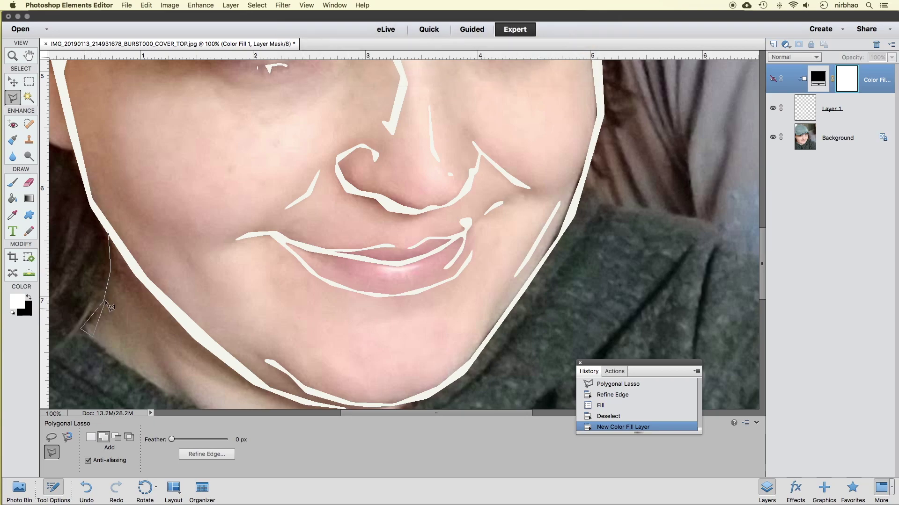
{"action": "left_click", "coordinate": [115, 263]}
{"action": "left_click", "coordinate": [109, 234]}
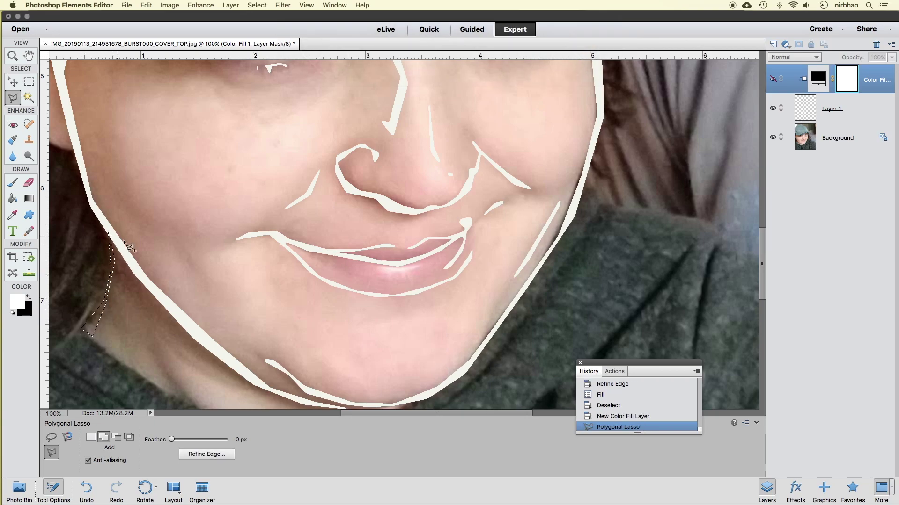
{"action": "key", "text": "super+minus"}
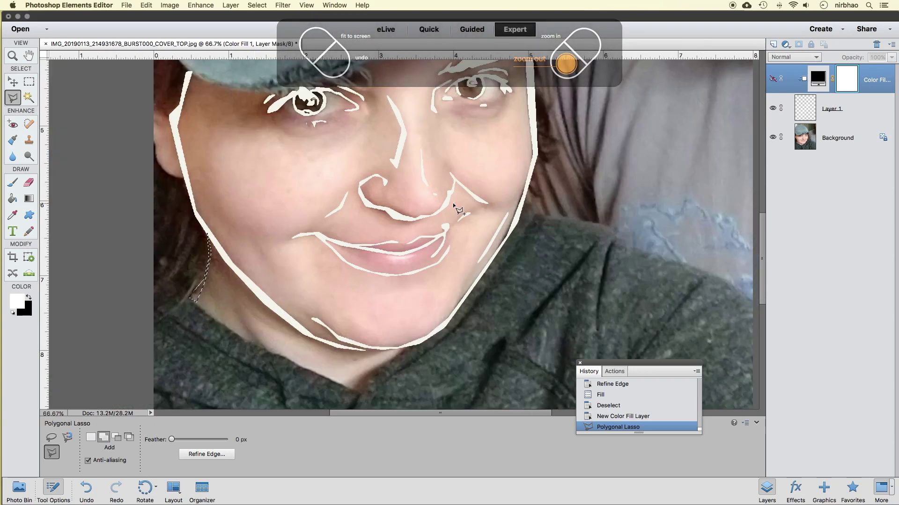
{"action": "scroll", "coordinate": [376, 243], "scroll_direction": "down", "scroll_amount": 3}
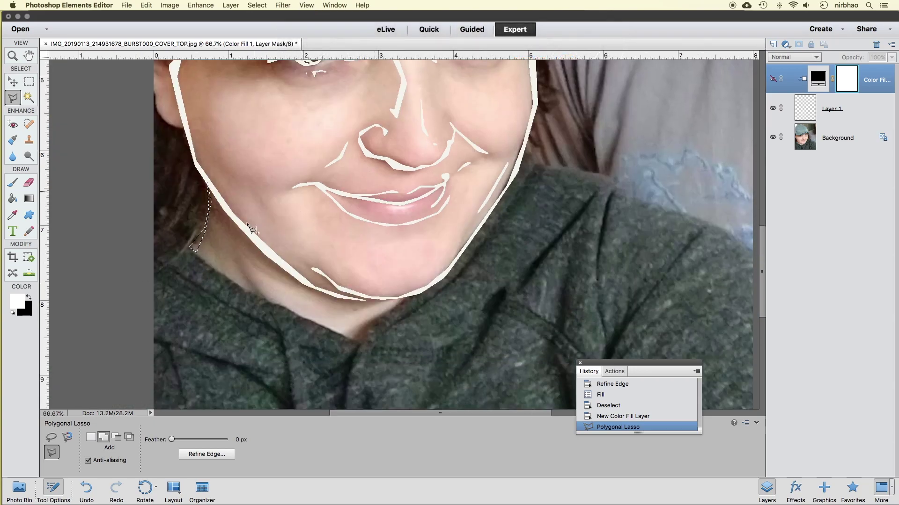
{"action": "left_click", "coordinate": [259, 293]}
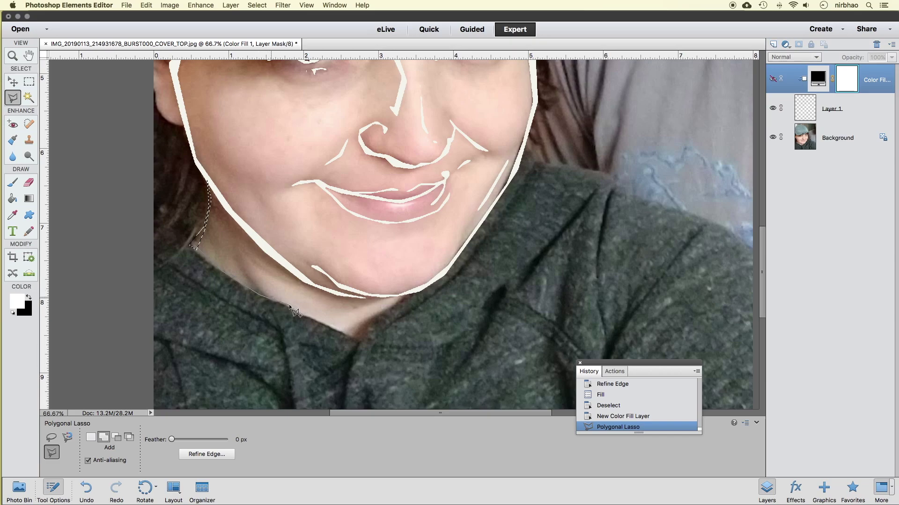
{"action": "left_click", "coordinate": [359, 342]}
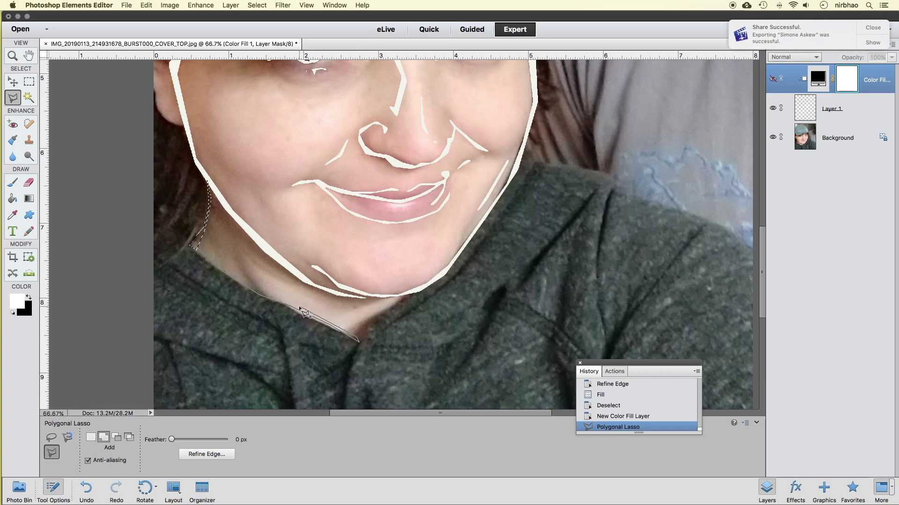
{"action": "double_click", "coordinate": [190, 244]}
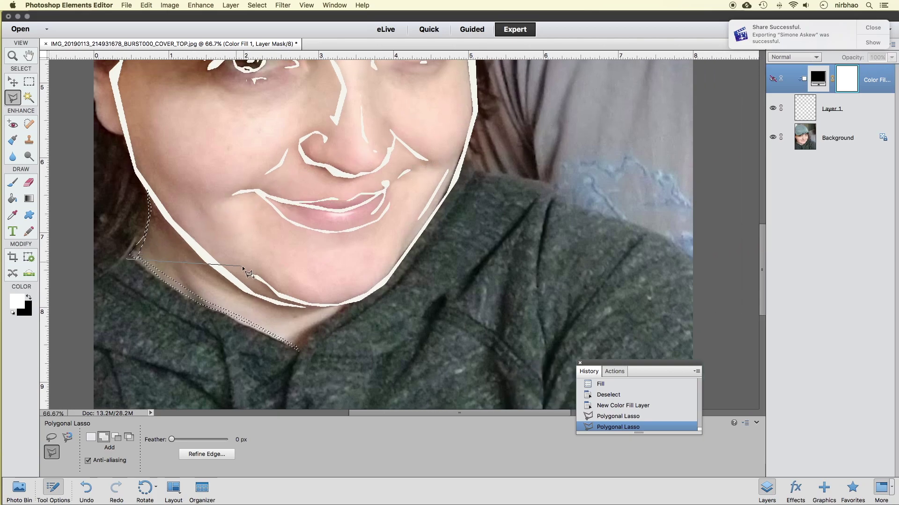
{"action": "key", "text": "Escape"}
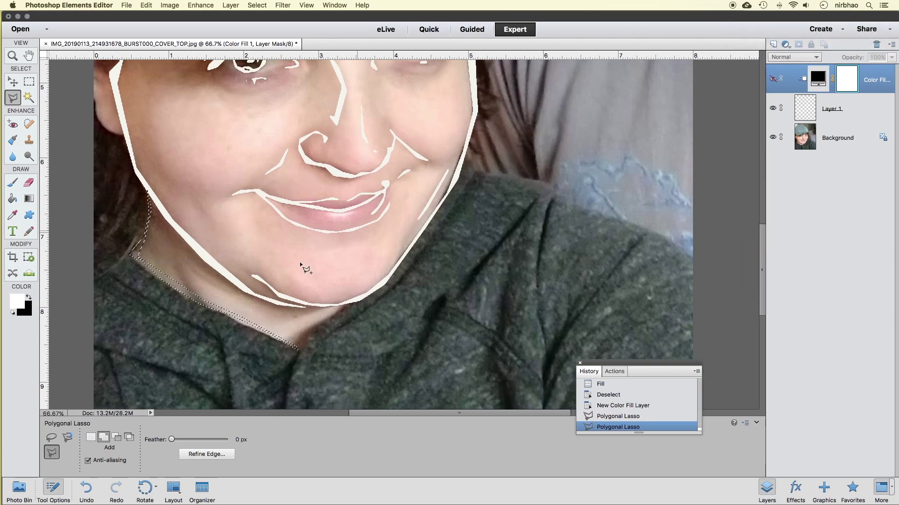
- Lasso the collar seam on the sweater up to the jaw corner
{"action": "scroll", "coordinate": [311, 352], "scroll_direction": "down", "scroll_amount": 3}
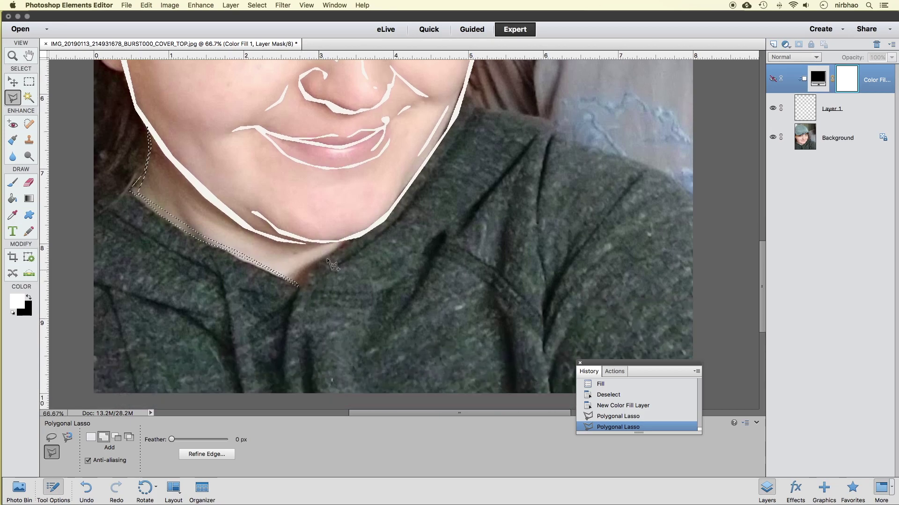
{"action": "left_click", "coordinate": [291, 389]}
{"action": "left_click", "coordinate": [285, 347]}
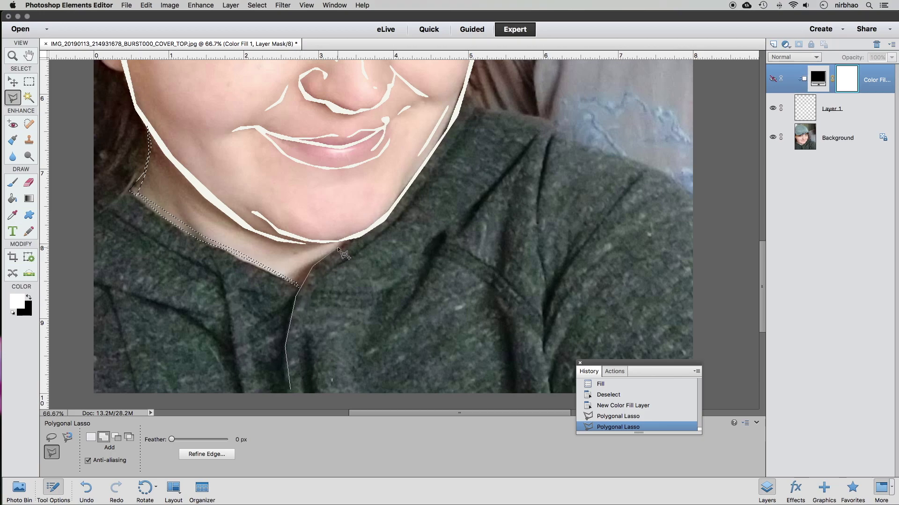
{"action": "left_click", "coordinate": [298, 281]}
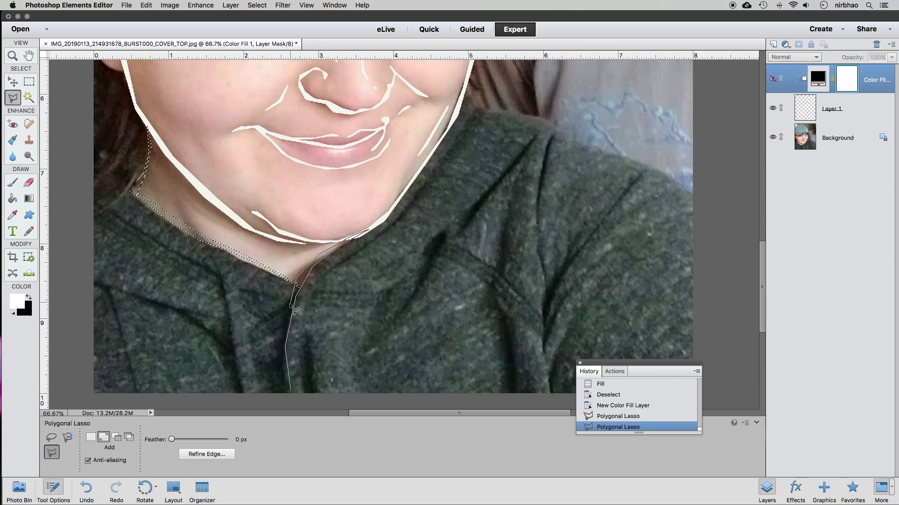
{"action": "double_click", "coordinate": [288, 394]}
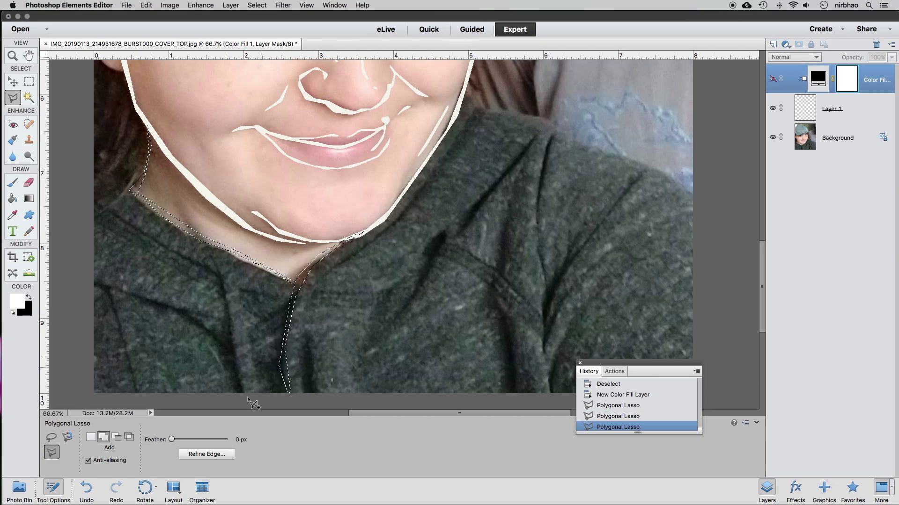
- Refine the neck selection edges, fill them with white on Layer 1, and deselect
{"action": "left_click", "coordinate": [206, 454]}
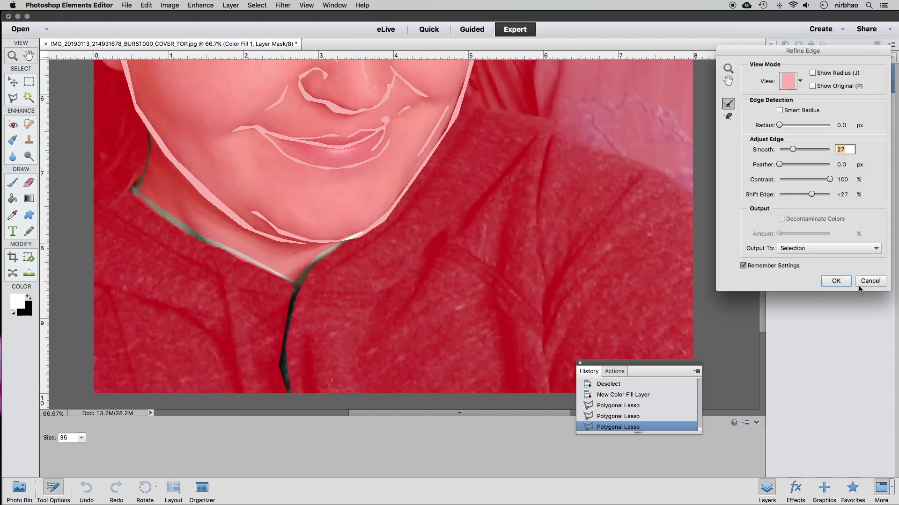
{"action": "left_click", "coordinate": [840, 284]}
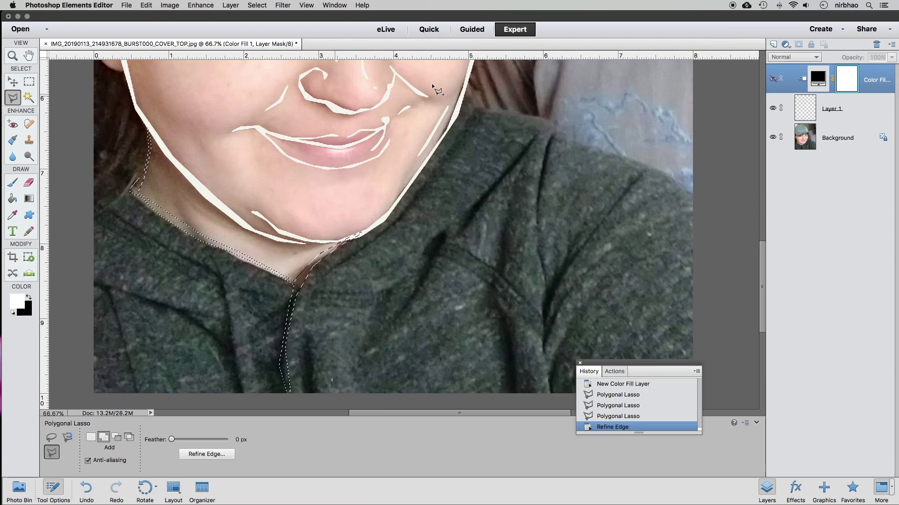
{"action": "left_click", "coordinate": [806, 113]}
{"action": "left_click", "coordinate": [146, 5]}
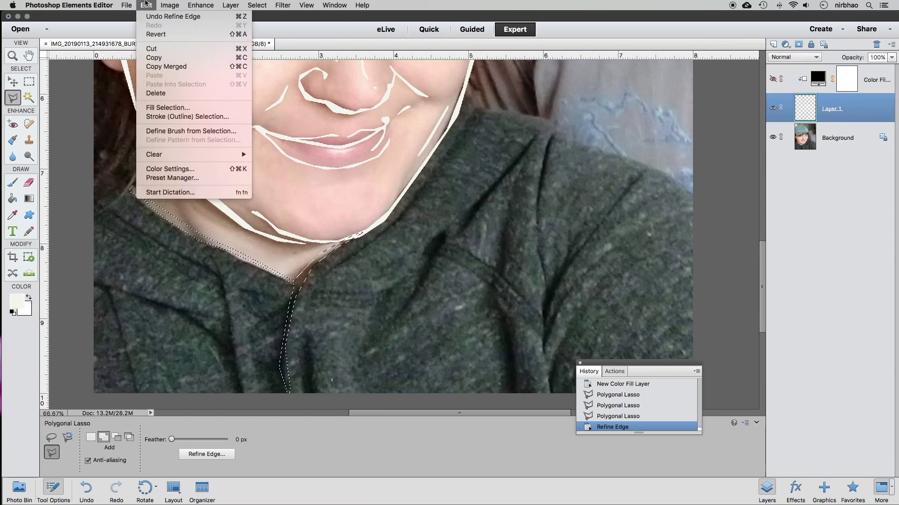
{"action": "left_click", "coordinate": [167, 108]}
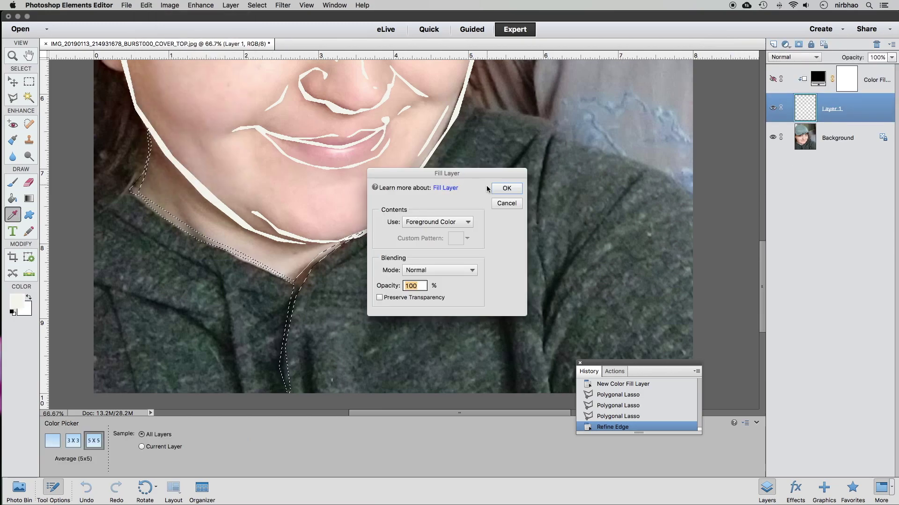
{"action": "left_click", "coordinate": [506, 188]}
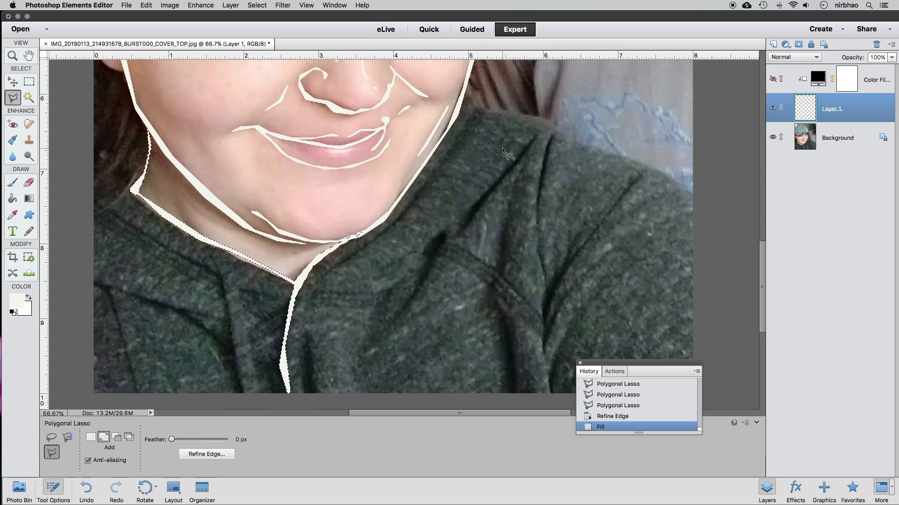
{"action": "key", "text": "ctrl+d"}
- Zoom in and lasso a thin outline around the ear at the face's left edge
{"action": "scroll", "coordinate": [357, 255], "scroll_direction": "up", "scroll_amount": 8}
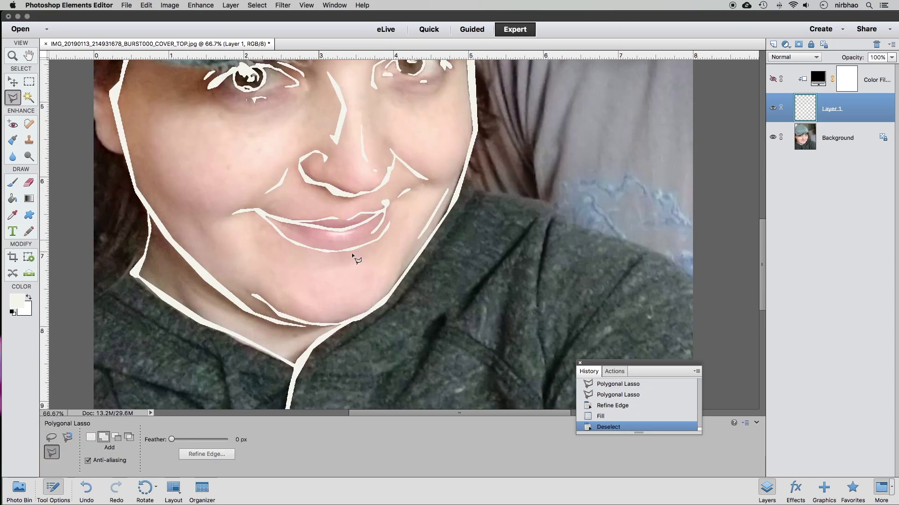
{"action": "key", "text": "super+equal"}
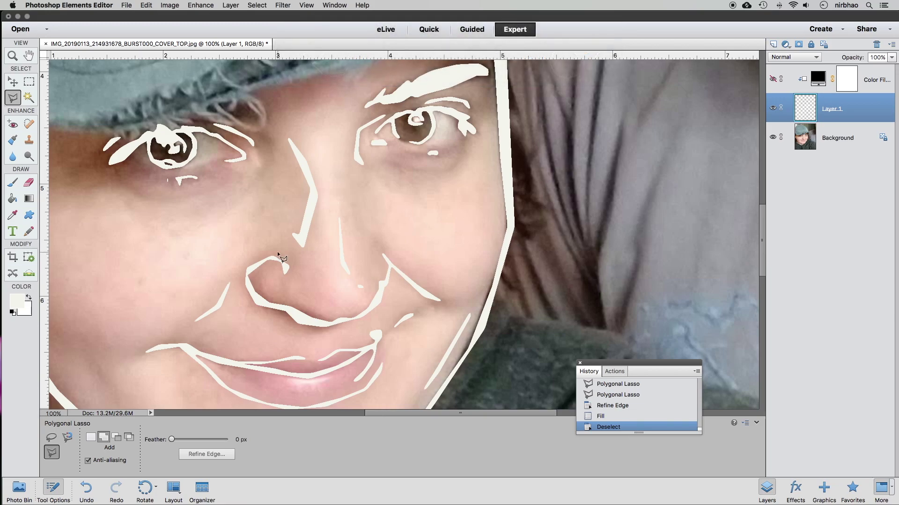
{"action": "scroll", "coordinate": [500, 211], "scroll_direction": "left", "scroll_amount": 10}
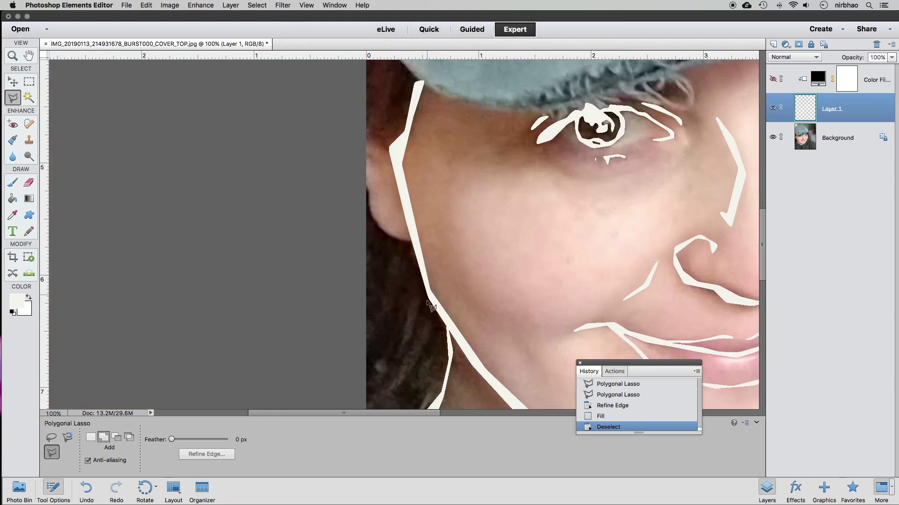
{"action": "left_click", "coordinate": [366, 176]}
{"action": "left_click", "coordinate": [374, 212]}
{"action": "left_click", "coordinate": [366, 177]}
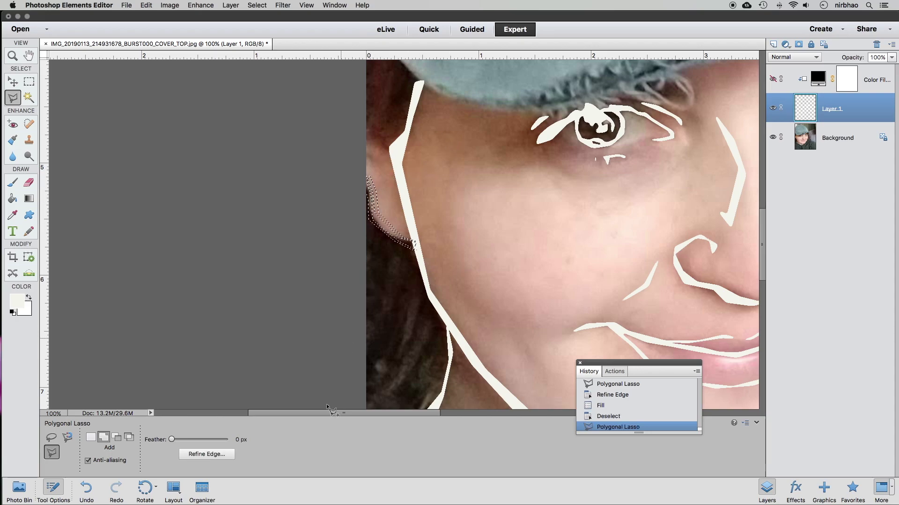
- Refine the ear selection edge, fill it with white, and deselect
{"action": "left_click", "coordinate": [207, 454]}
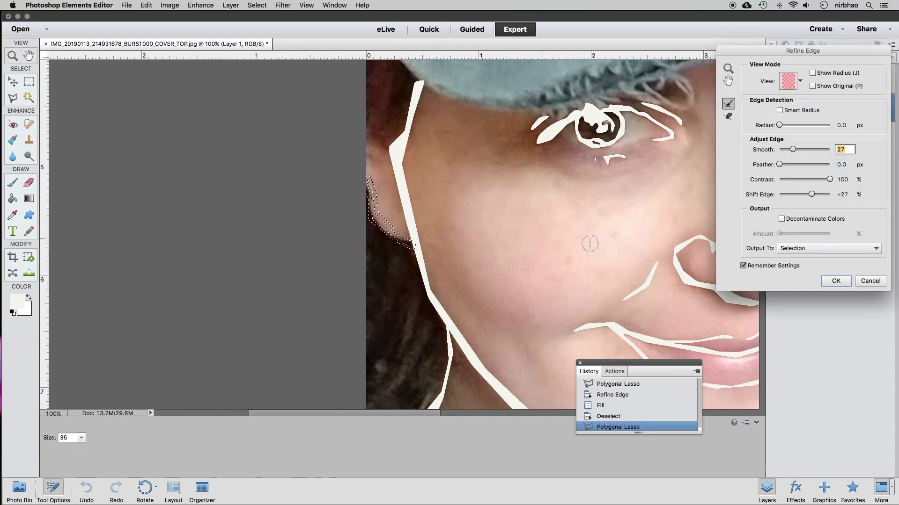
{"action": "left_click", "coordinate": [836, 281]}
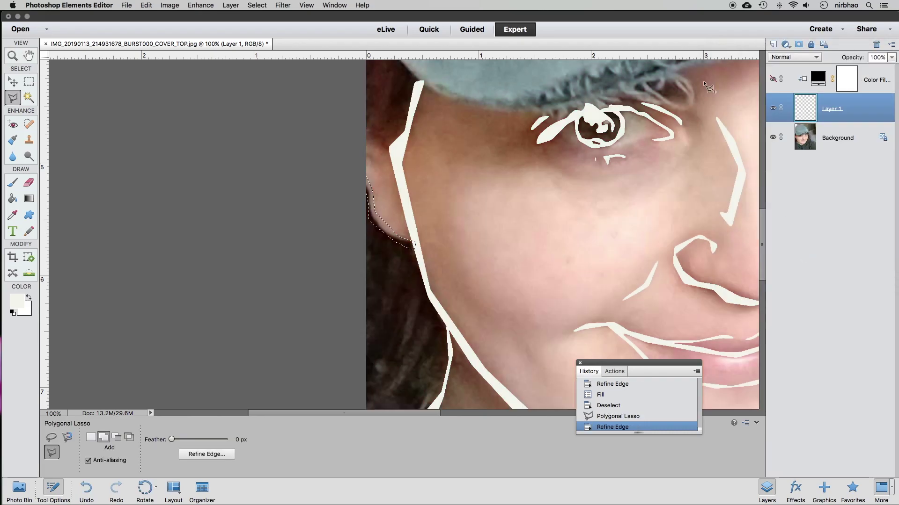
{"action": "left_click", "coordinate": [152, 7]}
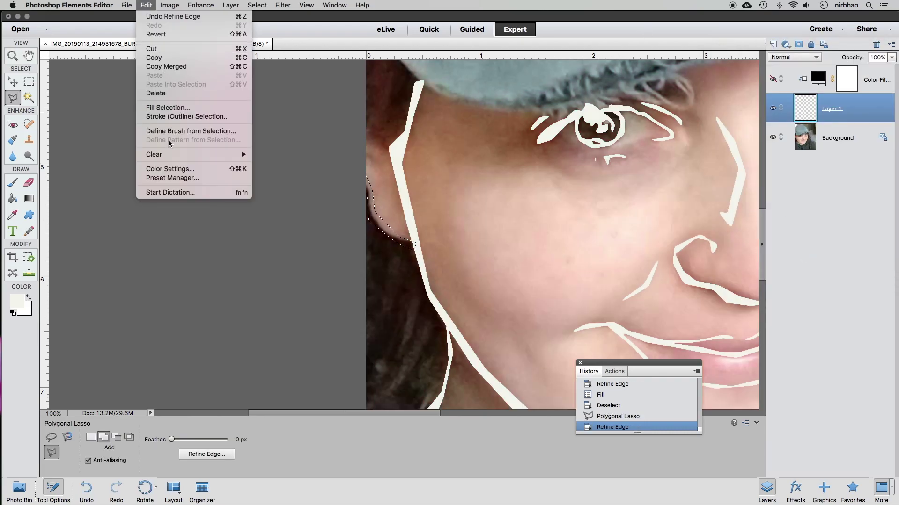
{"action": "left_click", "coordinate": [168, 107]}
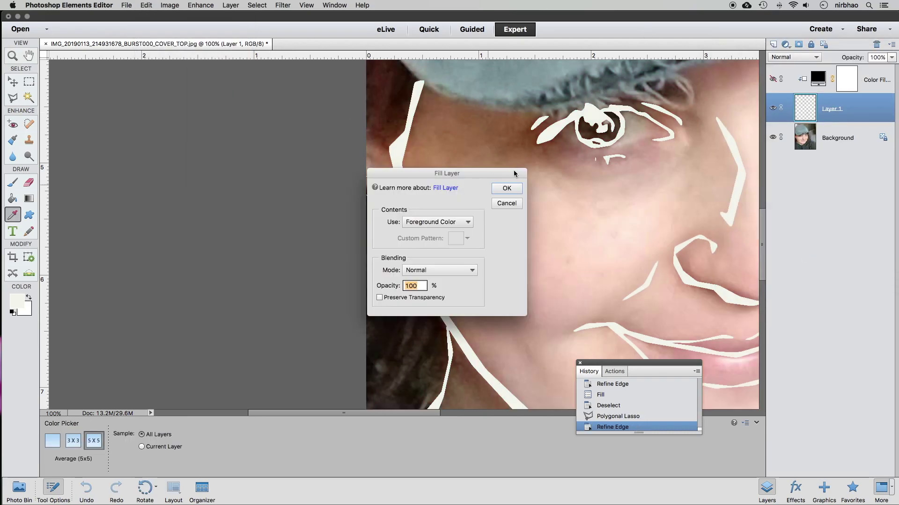
{"action": "left_click", "coordinate": [505, 191]}
{"action": "key", "text": "super+d"}
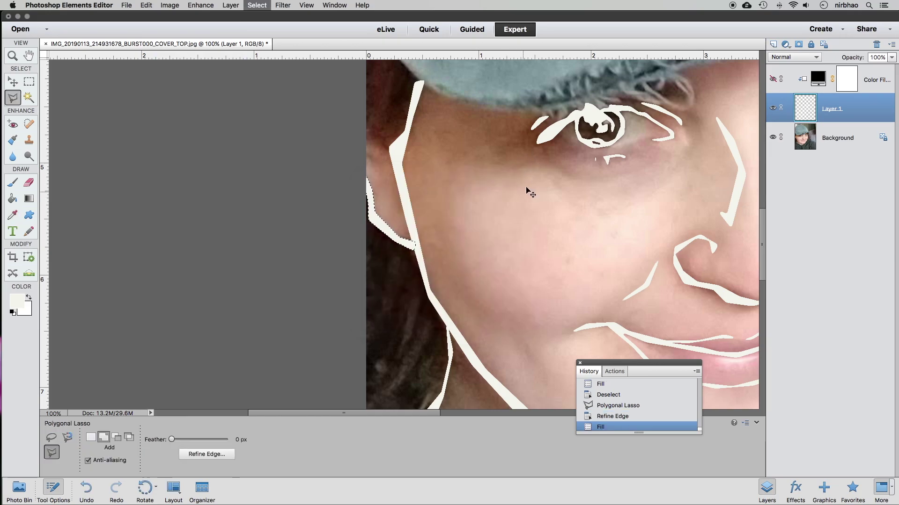
{"action": "scroll", "coordinate": [515, 179], "scroll_direction": "up", "scroll_amount": 5}
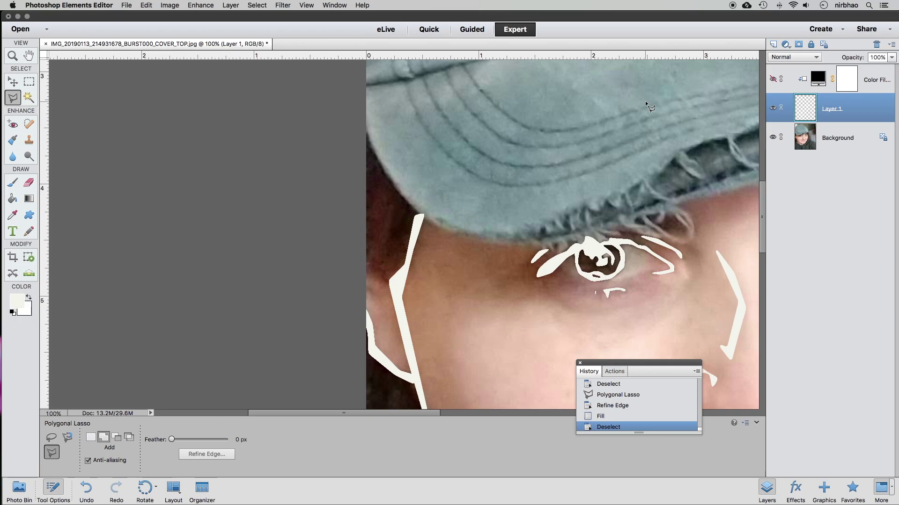
- Zoom out, select the Background photo layer, and add empty Layer 2 above it
{"action": "key", "text": "super+minus"}
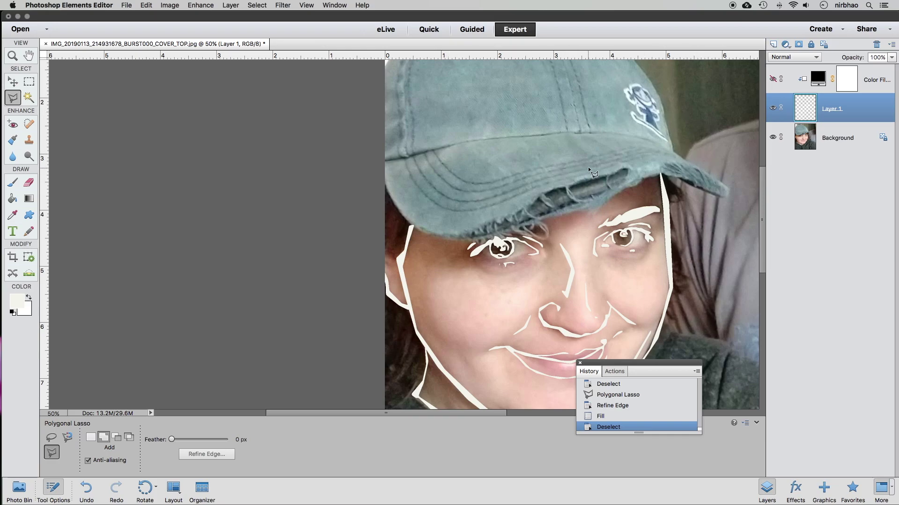
{"action": "scroll", "coordinate": [587, 167], "scroll_direction": "right", "scroll_amount": 5}
{"action": "scroll", "coordinate": [566, 162], "scroll_direction": "up", "scroll_amount": 1}
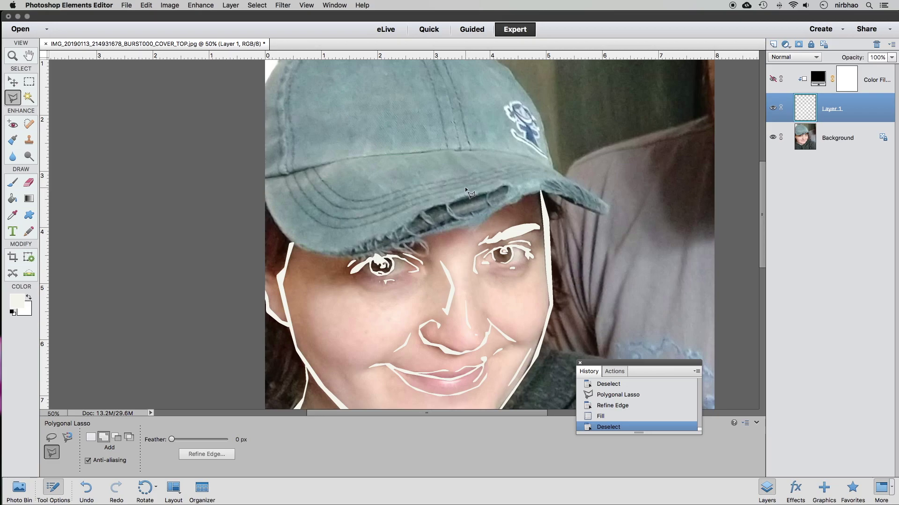
{"action": "scroll", "coordinate": [319, 111], "scroll_direction": "up", "scroll_amount": 4}
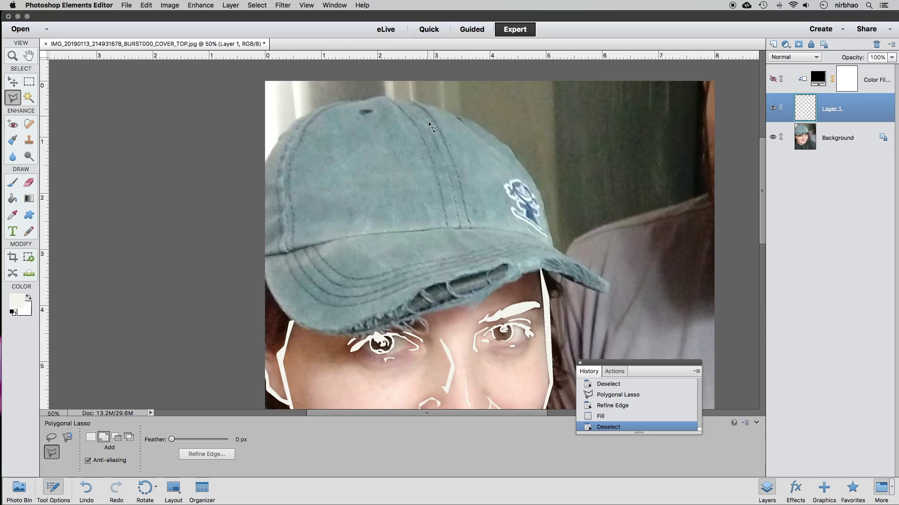
{"action": "left_click", "coordinate": [807, 147]}
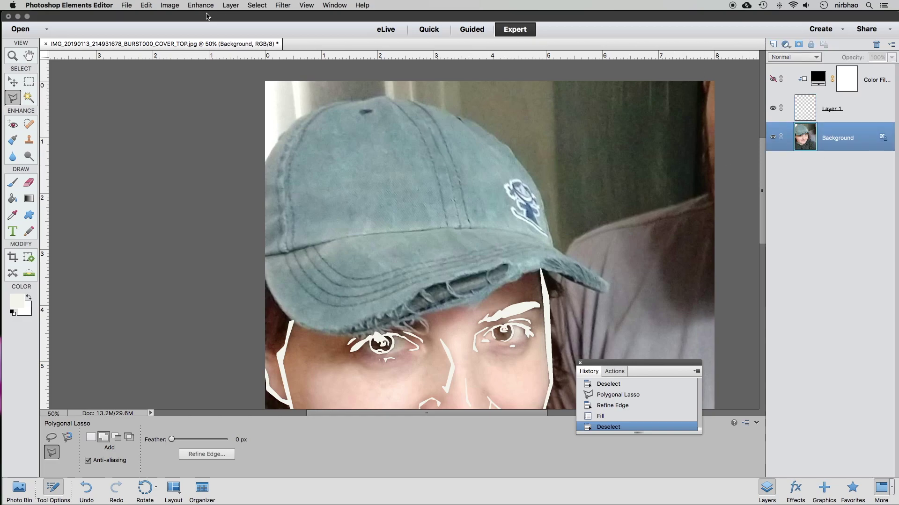
{"action": "left_click", "coordinate": [170, 6]}
{"action": "mouse_move", "coordinate": [225, 63]}
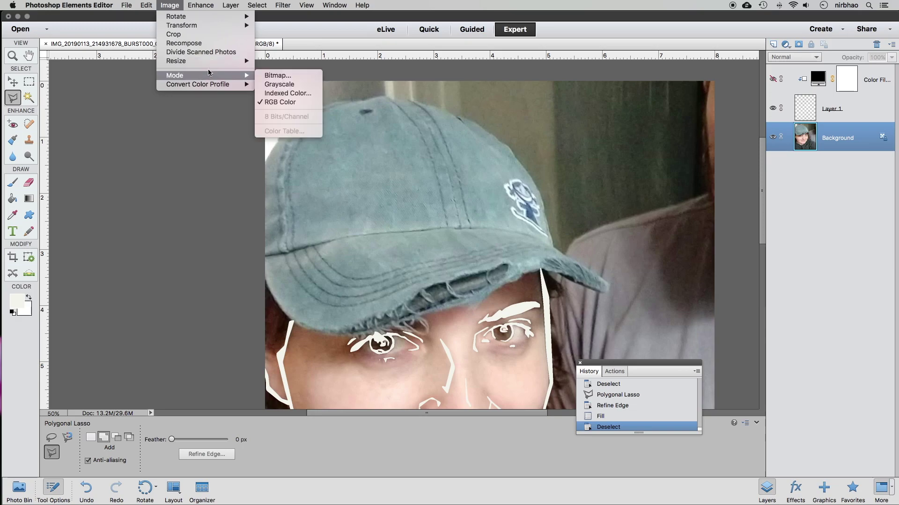
{"action": "mouse_move", "coordinate": [231, 6]}
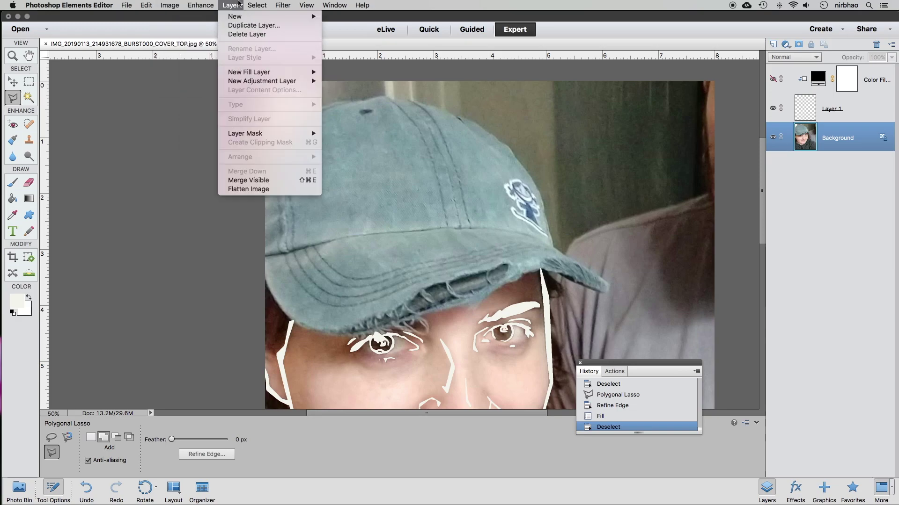
{"action": "left_click", "coordinate": [337, 17]}
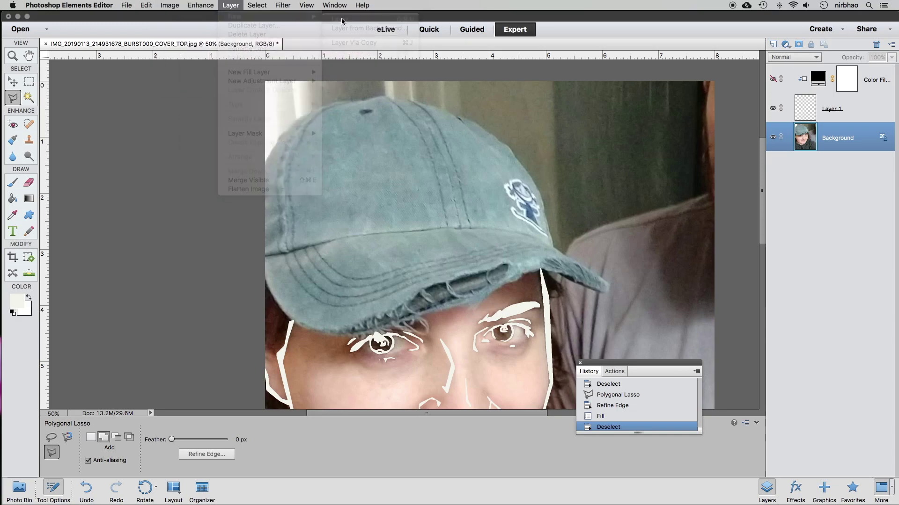
{"action": "left_click", "coordinate": [536, 234]}
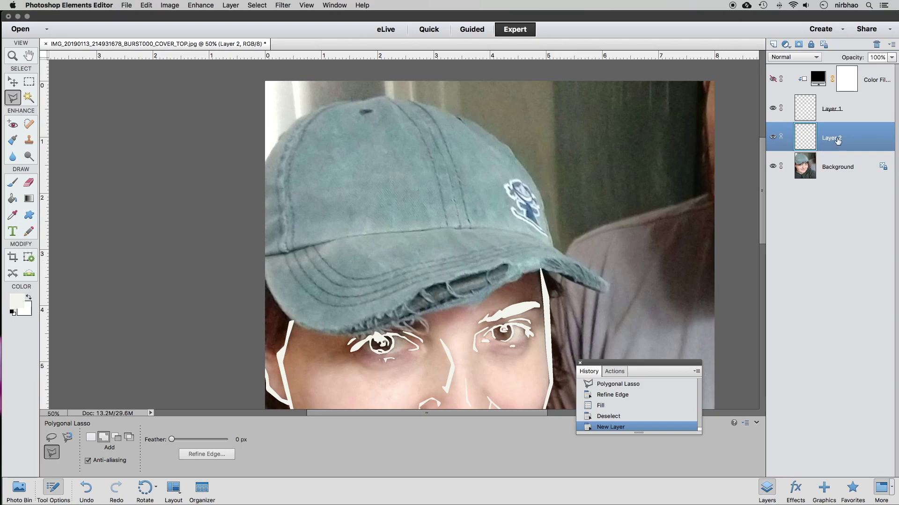
{"action": "left_click", "coordinate": [294, 251]}
{"action": "key", "text": "super+equal"}
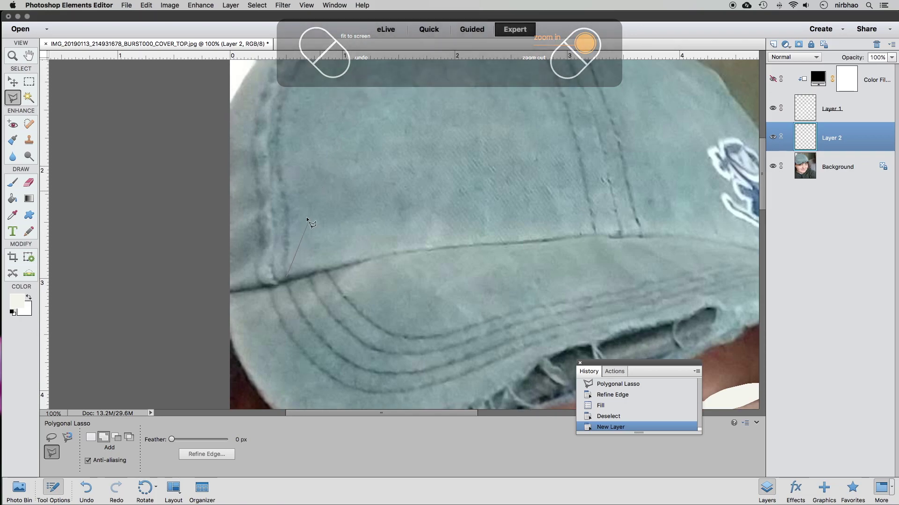
{"action": "left_click", "coordinate": [288, 195]}
{"action": "left_click", "coordinate": [276, 156]}
{"action": "left_click", "coordinate": [283, 282]}
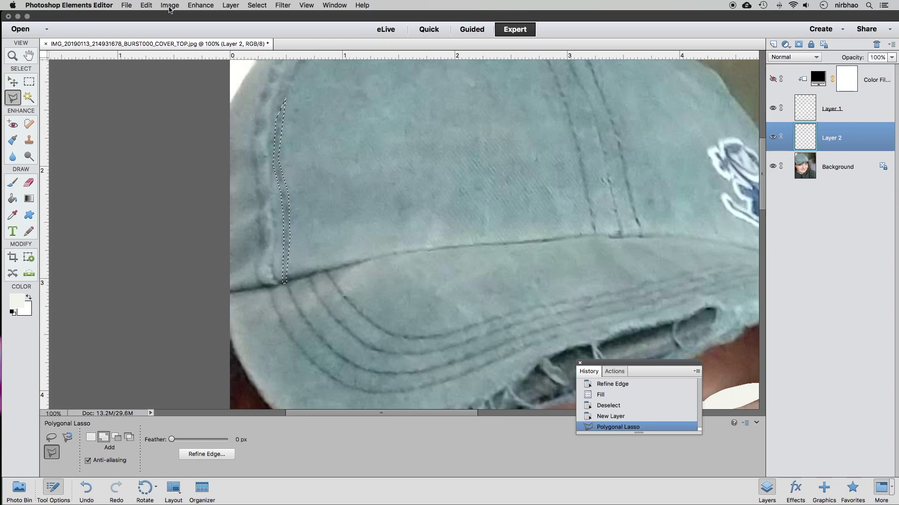
{"action": "left_click", "coordinate": [146, 5]}
{"action": "left_click", "coordinate": [175, 108]}
{"action": "left_click", "coordinate": [506, 188]}
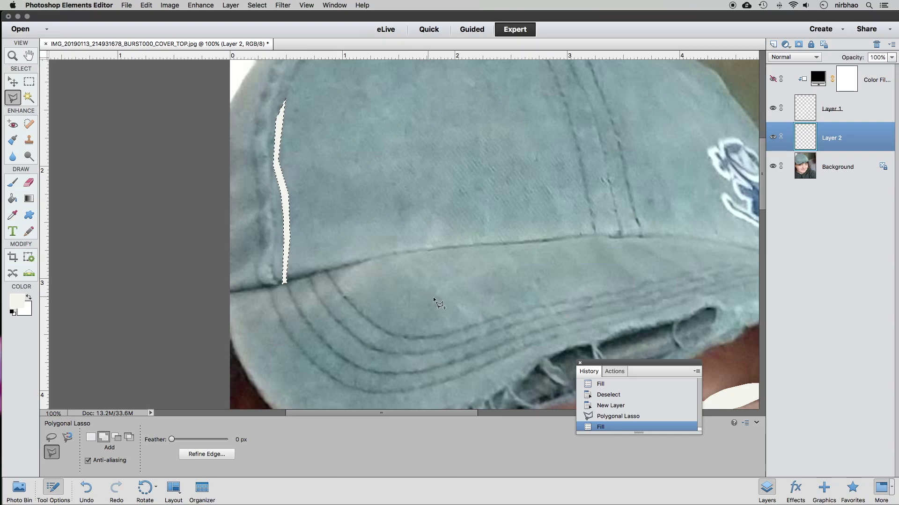
{"action": "key", "text": "super+c"}
{"action": "key", "text": "super+z"}
{"action": "key", "text": "super+z"}
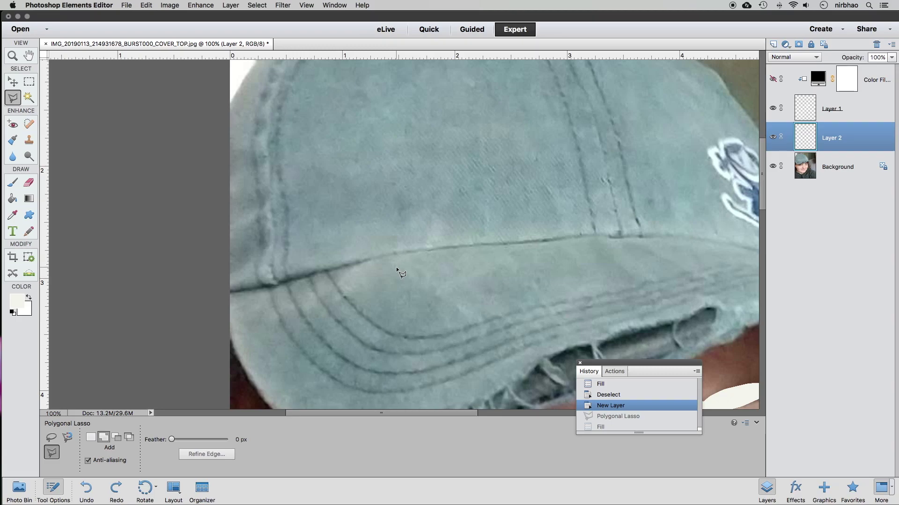
{"action": "key", "text": "super+0"}
- Preview the traced lines against the black Color Fill layer, then restore the photo view
{"action": "left_click", "coordinate": [772, 166]}
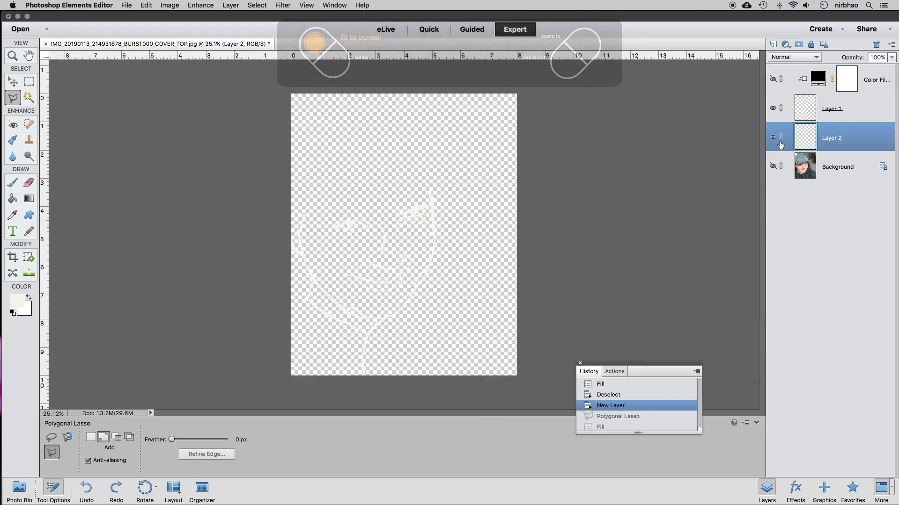
{"action": "left_click", "coordinate": [774, 79]}
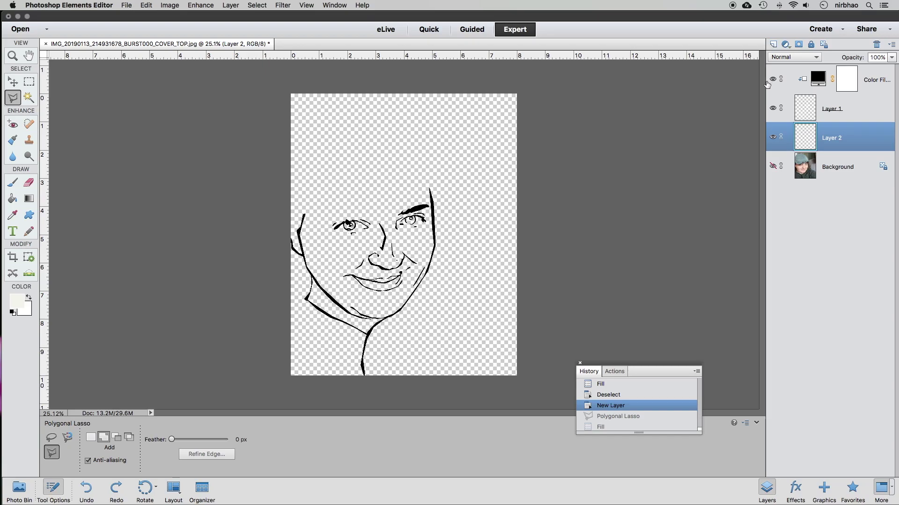
{"action": "left_click", "coordinate": [773, 79]}
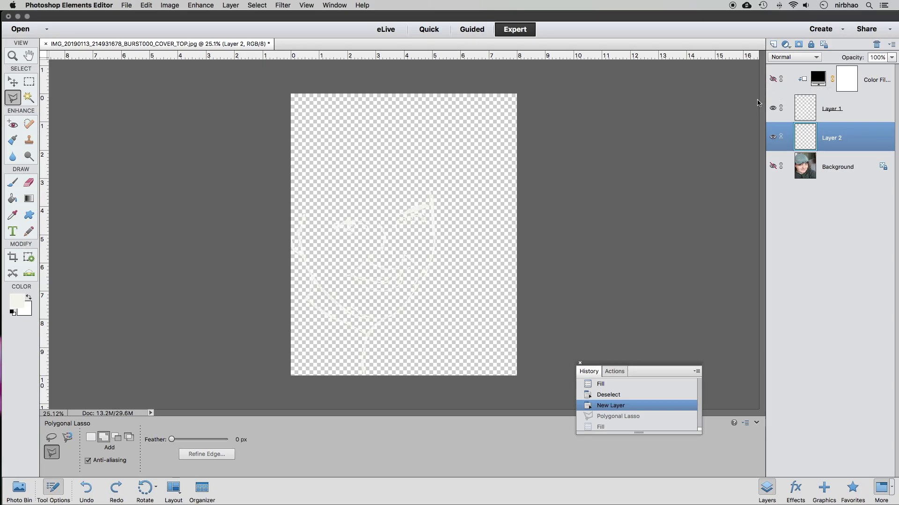
{"action": "left_click", "coordinate": [772, 166]}
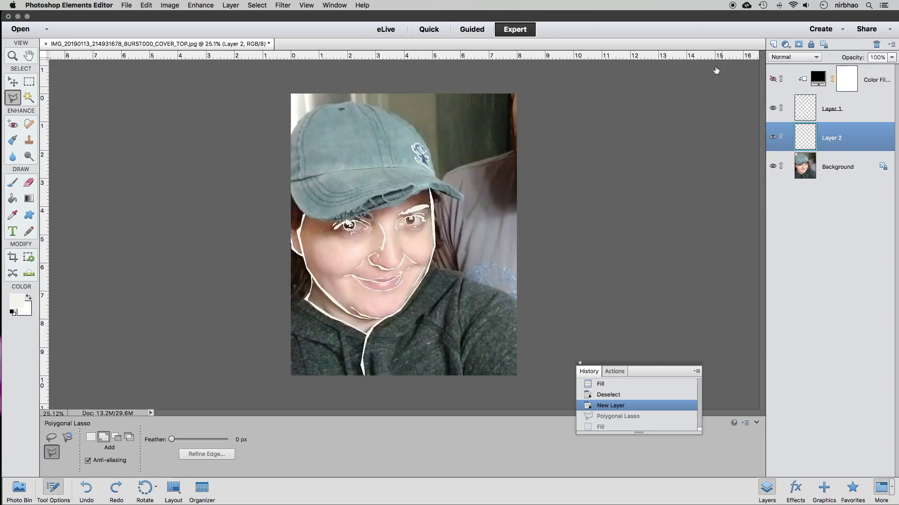
- At 100% zoom, outline the first cap seams and top edge, fill them white, and deselect
{"action": "key", "text": "super+1"}
{"action": "double_click", "coordinate": [323, 370]}
{"action": "left_click", "coordinate": [240, 121]}
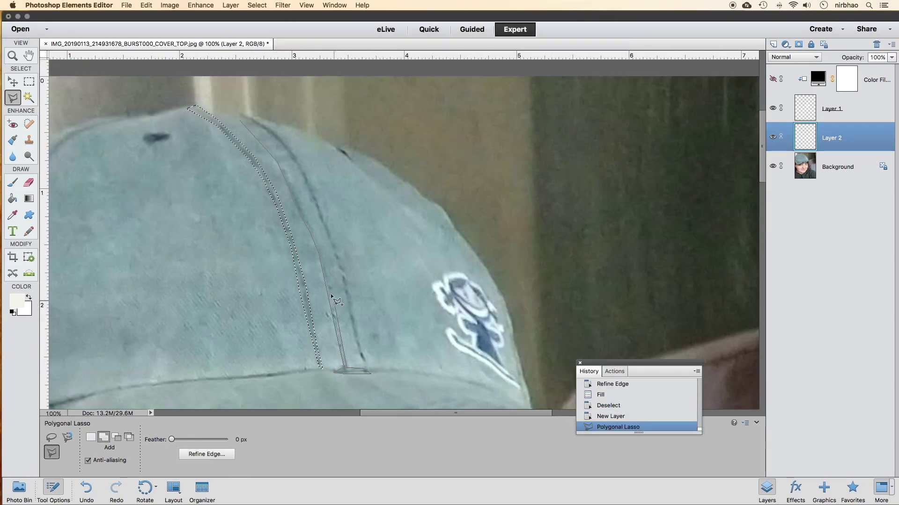
{"action": "left_click", "coordinate": [311, 189]}
{"action": "left_click", "coordinate": [238, 118]}
{"action": "left_click", "coordinate": [392, 189]}
{"action": "left_click", "coordinate": [435, 205]}
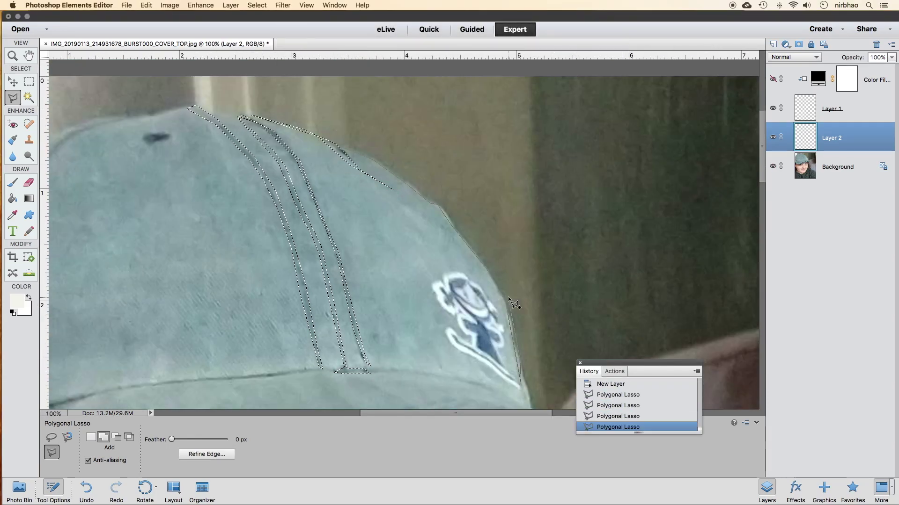
{"action": "double_click", "coordinate": [507, 296]}
{"action": "key", "text": "super+minus"}
{"action": "key", "text": "super+minus"}
{"action": "key", "text": "super+minus"}
{"action": "key", "text": "shift+F5"}
{"action": "key", "text": "Return"}
{"action": "key", "text": "super+d"}
- Outline more seam strips along the cap edge, fill them white, and deselect
{"action": "key", "text": "super+plus"}
{"action": "key", "text": "super+plus"}
{"action": "key", "text": "super+plus"}
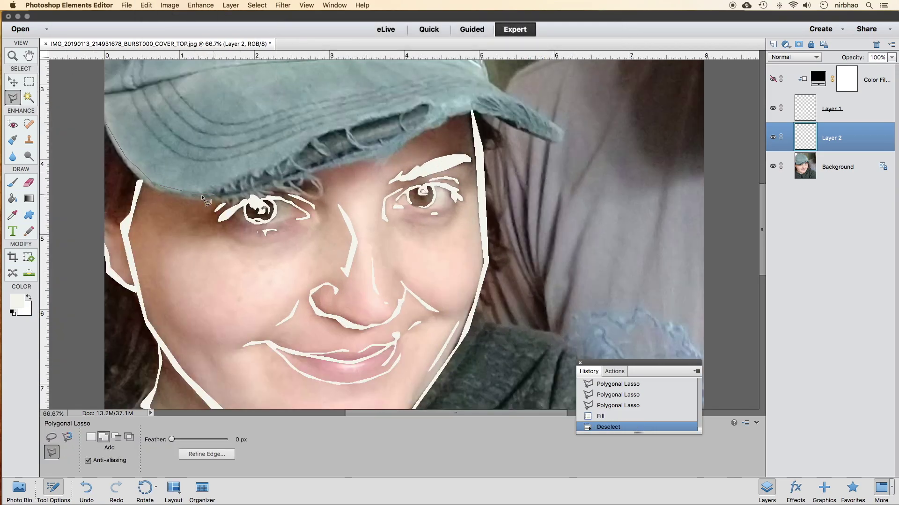
{"action": "double_click", "coordinate": [202, 194]}
{"action": "left_click", "coordinate": [404, 102]}
{"action": "left_click", "coordinate": [195, 133]}
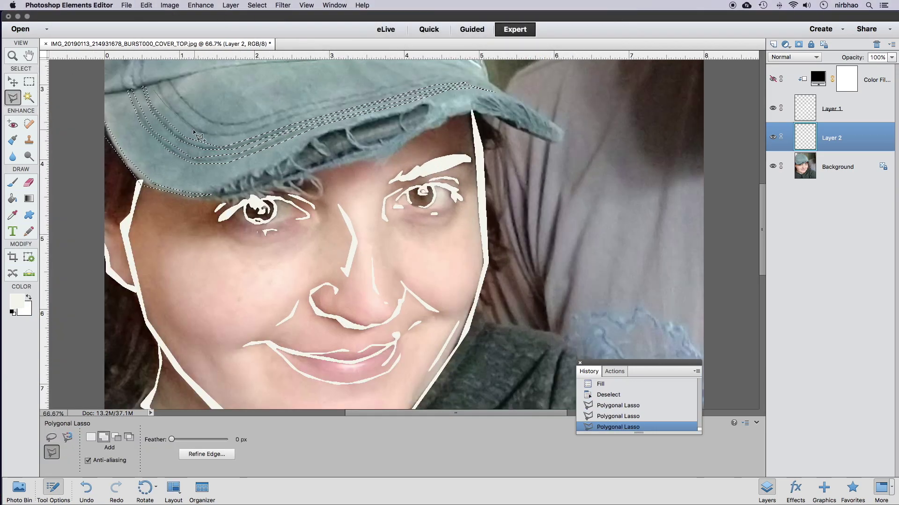
{"action": "left_click", "coordinate": [405, 102]}
{"action": "double_click", "coordinate": [223, 133]}
{"action": "key", "text": "super+plus"}
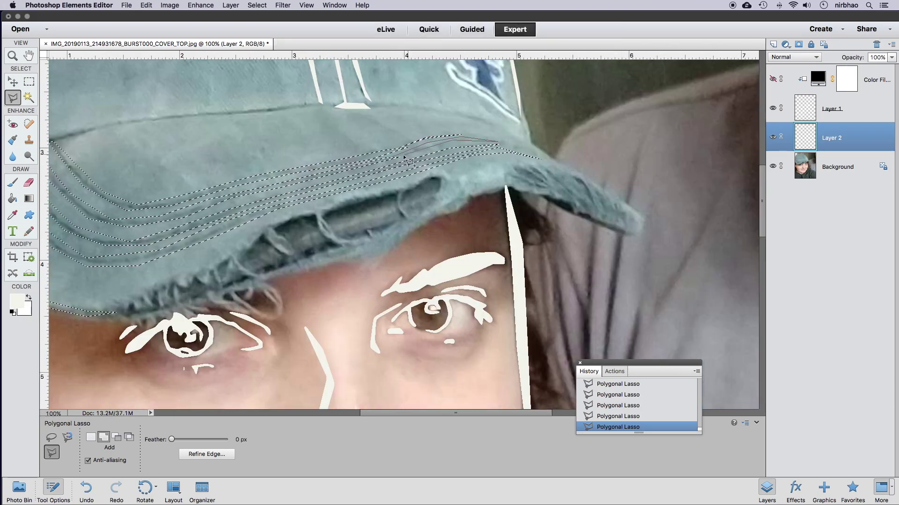
{"action": "key", "text": "shift+F5"}
{"action": "key", "text": "Return"}
{"action": "key", "text": "super+d"}
- Outline the cap's top seam and two strips along its left edge
{"action": "scroll", "coordinate": [403, 234], "scroll_direction": "left", "scroll_amount": 5}
{"action": "left_click", "coordinate": [482, 116]}
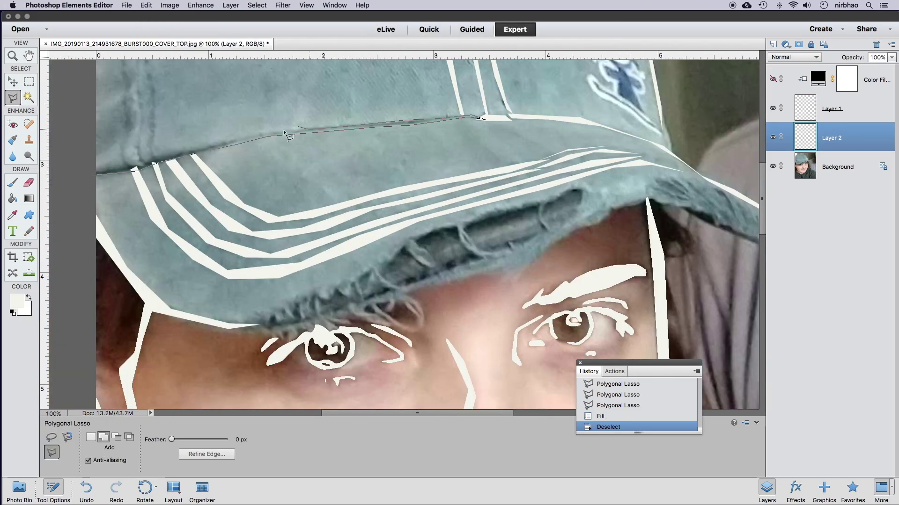
{"action": "left_click", "coordinate": [155, 164]}
{"action": "scroll", "coordinate": [227, 181], "scroll_direction": "up", "scroll_amount": 5}
{"action": "left_click", "coordinate": [155, 145]}
{"action": "double_click", "coordinate": [145, 324]}
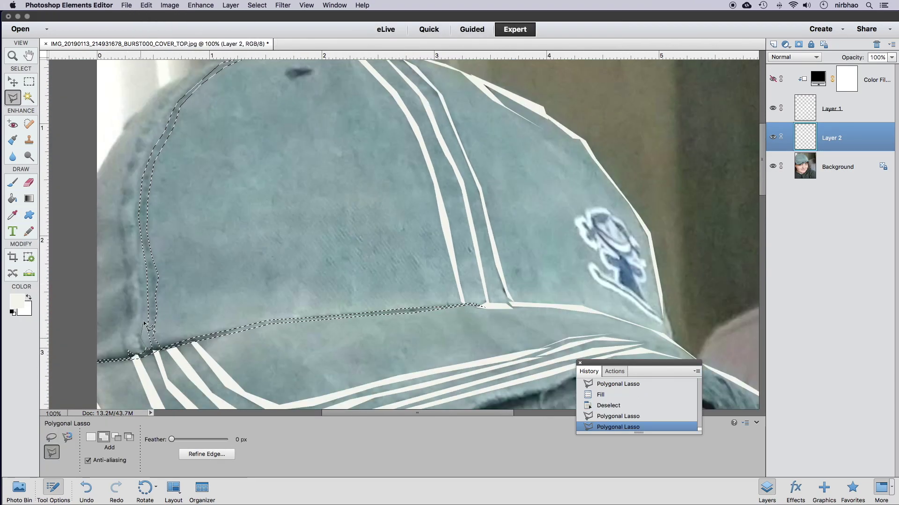
{"action": "left_click", "coordinate": [140, 253]}
{"action": "double_click", "coordinate": [145, 326]}
- Add outlines around the dark spot and top edge of the cap, fill white, and deselect
{"action": "scroll", "coordinate": [136, 281], "scroll_direction": "up", "scroll_amount": 1}
{"action": "left_click", "coordinate": [117, 255]}
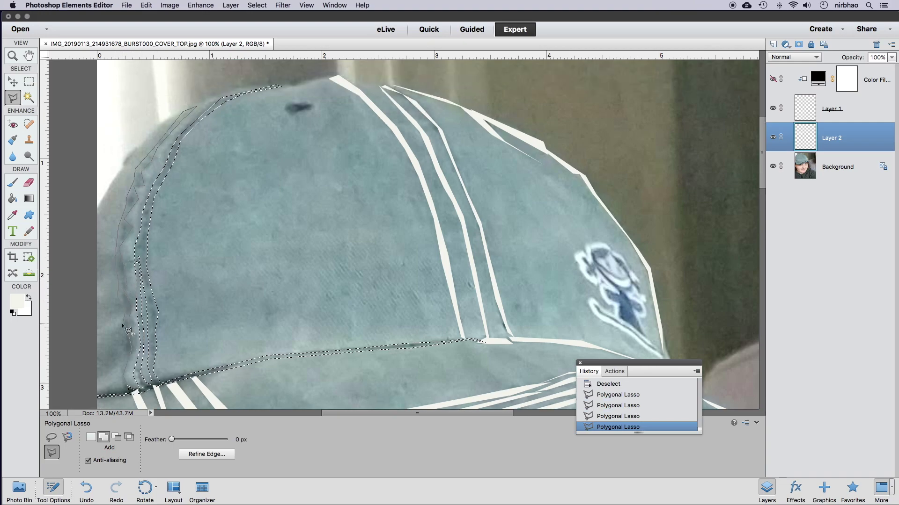
{"action": "left_click", "coordinate": [130, 390]}
{"action": "double_click", "coordinate": [197, 107]}
{"action": "left_click", "coordinate": [281, 100]}
{"action": "left_click", "coordinate": [314, 104]}
{"action": "double_click", "coordinate": [288, 110]}
{"action": "key", "text": "shift+F5"}
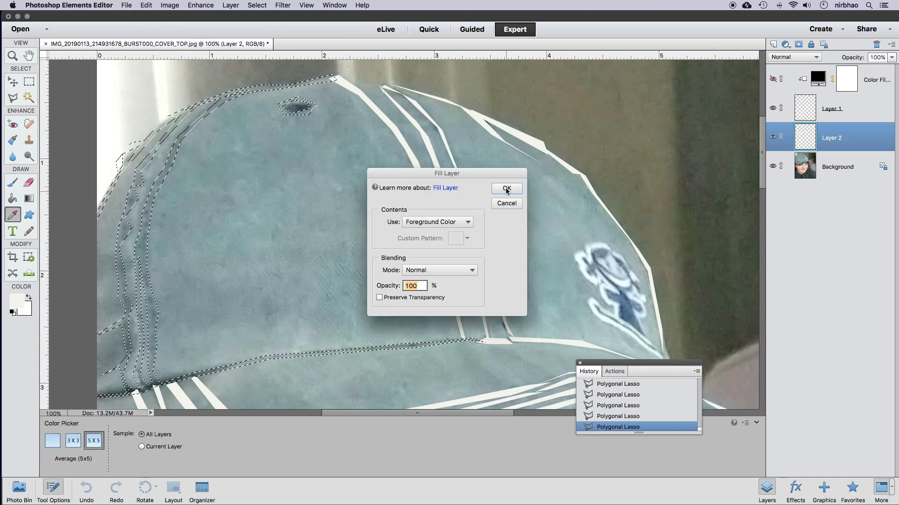
{"action": "left_click", "coordinate": [506, 188]}
{"action": "key", "text": "ctrl+d"}
- With the Polygonal Lasso zoomed in on the logo, outline its lower and small strokes
{"action": "key", "text": "l"}
{"action": "key", "text": "ctrl+plus"}
{"action": "key", "text": "ctrl+plus"}
{"action": "left_click", "coordinate": [253, 224]}
{"action": "left_click", "coordinate": [286, 276]}
{"action": "left_click", "coordinate": [337, 295]}
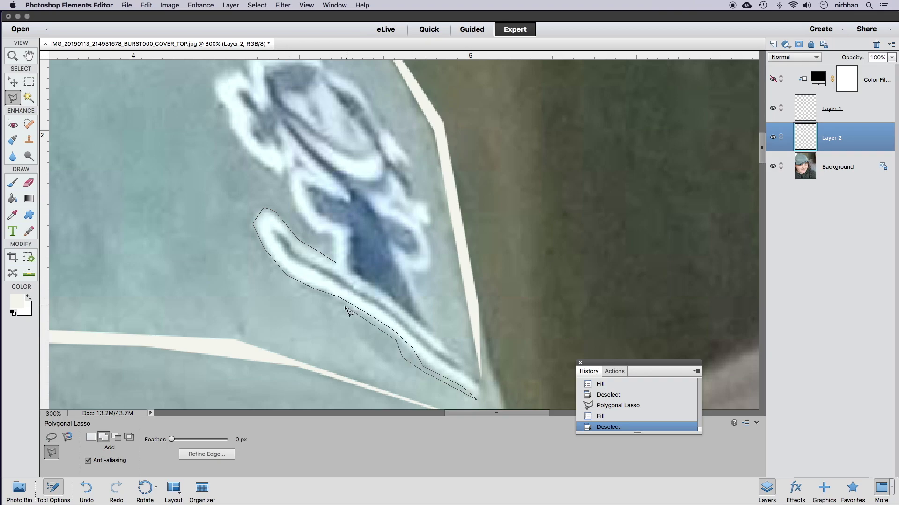
{"action": "double_click", "coordinate": [345, 309]}
{"action": "left_click", "coordinate": [292, 148]}
{"action": "double_click", "coordinate": [316, 176]}
{"action": "double_click", "coordinate": [330, 234]}
- Outline the region around the top of the cap logo
{"action": "scroll", "coordinate": [291, 178], "scroll_direction": "up", "scroll_amount": 1}
{"action": "left_click", "coordinate": [246, 54]}
{"action": "left_click", "coordinate": [283, 44]}
{"action": "left_click", "coordinate": [328, 73]}
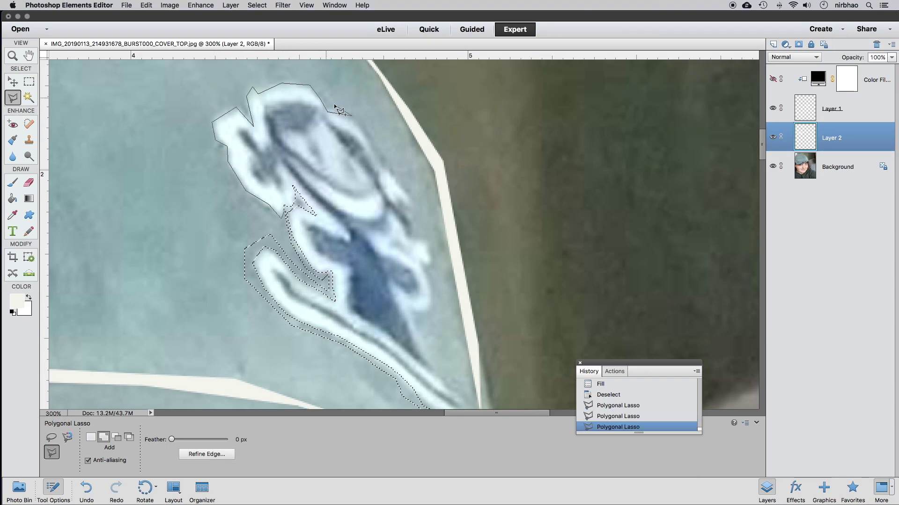
{"action": "left_click", "coordinate": [356, 114]}
{"action": "left_click", "coordinate": [393, 159]}
{"action": "left_click", "coordinate": [417, 199]}
{"action": "double_click", "coordinate": [410, 228]}
- Add a thin logo stroke outline, fill the logo selections white via Edit, and deselect
{"action": "scroll", "coordinate": [407, 224], "scroll_direction": "right", "scroll_amount": 3}
{"action": "left_click", "coordinate": [388, 398]}
{"action": "double_click", "coordinate": [337, 311]}
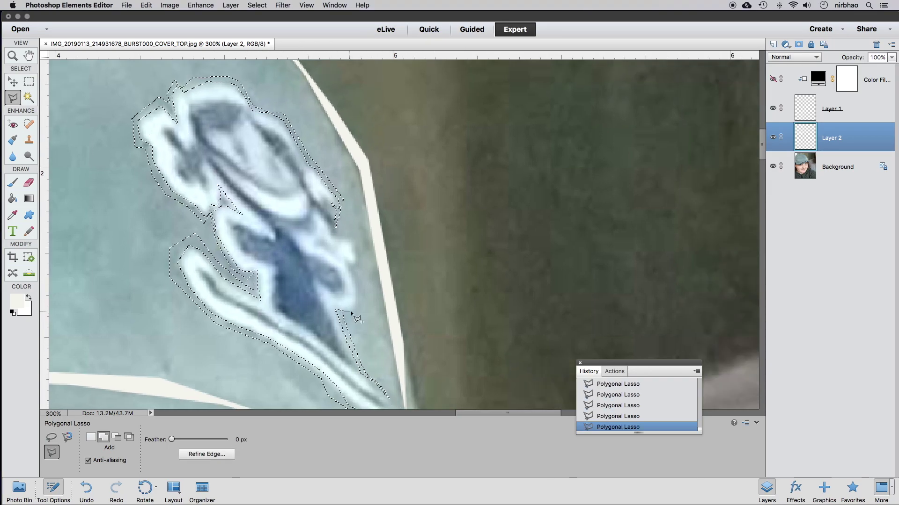
{"action": "left_click", "coordinate": [146, 5]}
{"action": "left_click", "coordinate": [162, 108]}
{"action": "key", "text": "Return"}
{"action": "key", "text": "ctrl+d"}
- Zoom further into the logo and outline its inner stroke
{"action": "key", "text": "ctrl+plus"}
{"action": "left_click", "coordinate": [350, 326]}
{"action": "left_click", "coordinate": [381, 338]}
{"action": "left_click", "coordinate": [130, 153]}
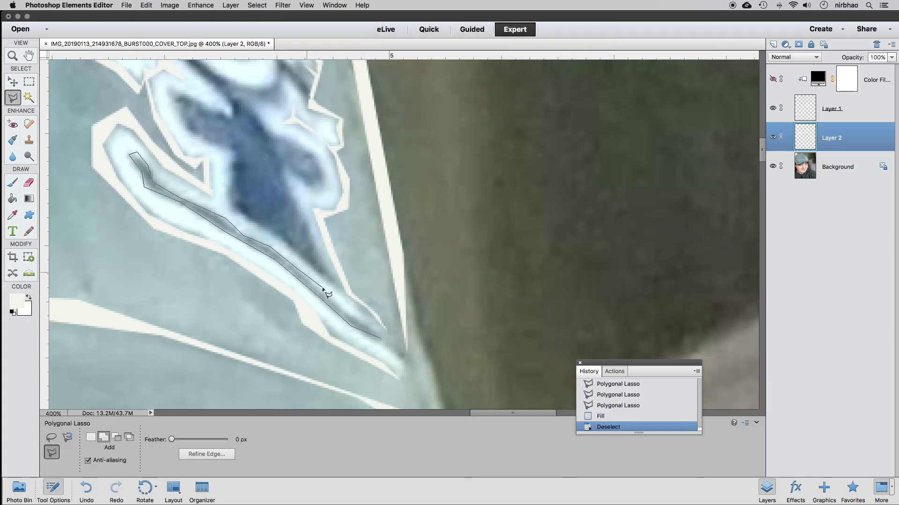
{"action": "double_click", "coordinate": [326, 294]}
{"action": "left_click", "coordinate": [283, 159]}
- Outline the dark blue logo shape and its upper dark stroke
{"action": "left_click", "coordinate": [330, 280]}
{"action": "left_click", "coordinate": [233, 204]}
{"action": "scroll", "coordinate": [194, 184], "scroll_direction": "up", "scroll_amount": 2}
{"action": "left_click", "coordinate": [190, 180]}
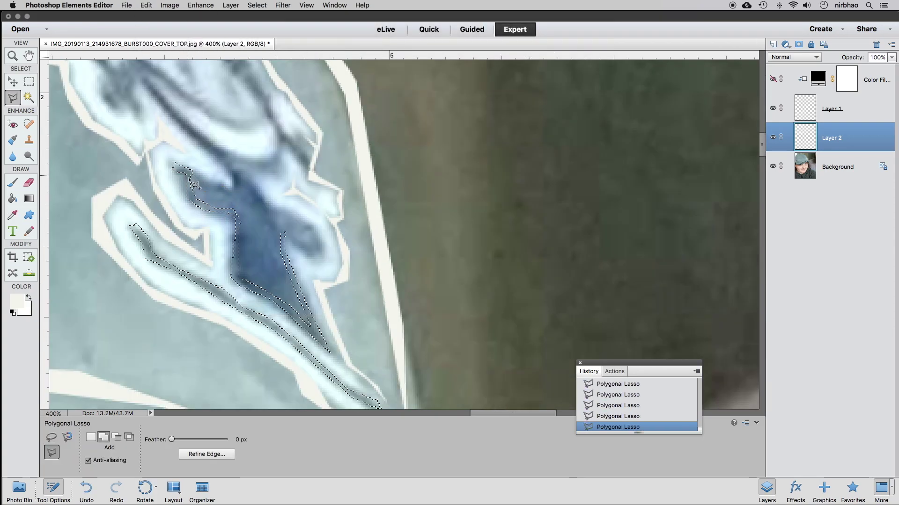
{"action": "scroll", "coordinate": [257, 228], "scroll_direction": "up", "scroll_amount": 2}
{"action": "left_click", "coordinate": [236, 256]}
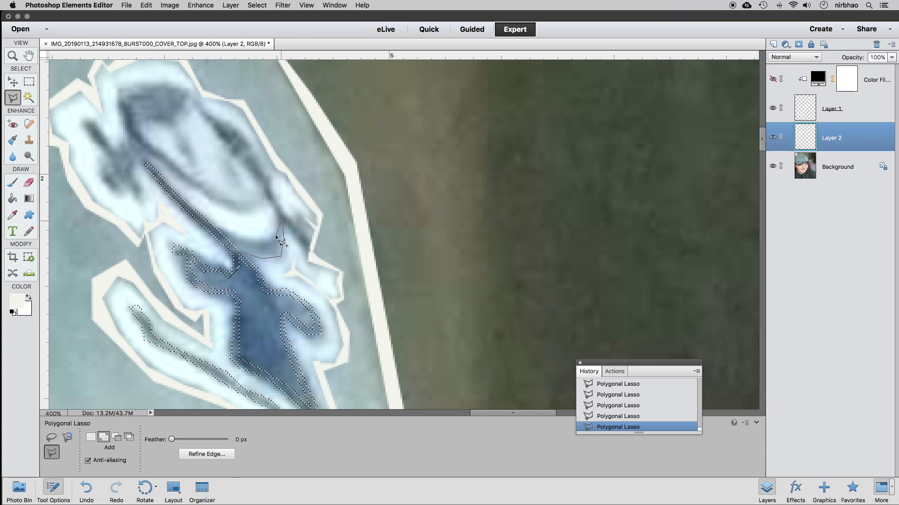
{"action": "left_click", "coordinate": [140, 142]}
{"action": "double_click", "coordinate": [145, 164]}
- Outline the logo's left dark stroke and its top region
{"action": "left_click", "coordinate": [137, 155]}
{"action": "left_click", "coordinate": [143, 185]}
{"action": "left_click", "coordinate": [141, 204]}
{"action": "left_click", "coordinate": [120, 194]}
{"action": "left_click", "coordinate": [87, 119]}
{"action": "double_click", "coordinate": [138, 154]}
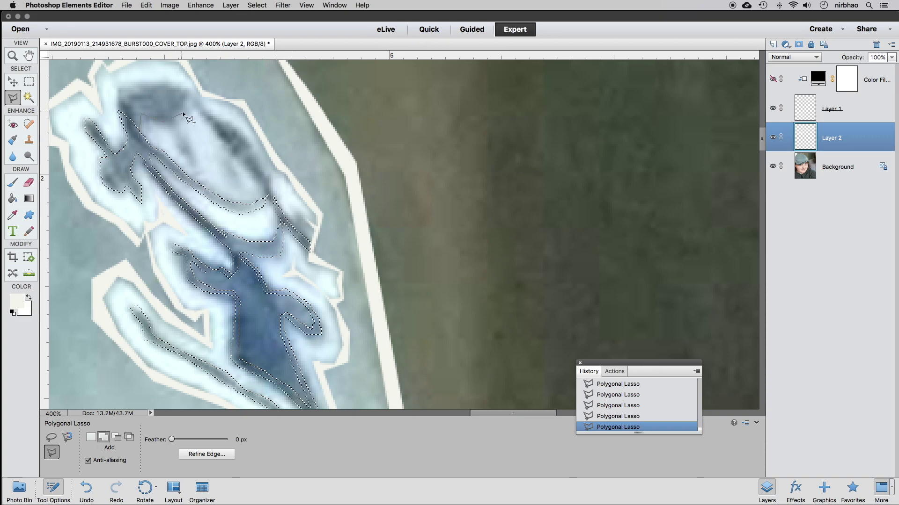
{"action": "left_click", "coordinate": [122, 86]}
{"action": "left_click", "coordinate": [187, 90]}
{"action": "double_click", "coordinate": [164, 120]}
{"action": "left_click", "coordinate": [189, 93]}
{"action": "left_click", "coordinate": [210, 116]}
- Lasso the brim folds, lower brim edge and fabric folds, fill them white, and deselect
{"action": "left_click", "coordinate": [190, 95]}
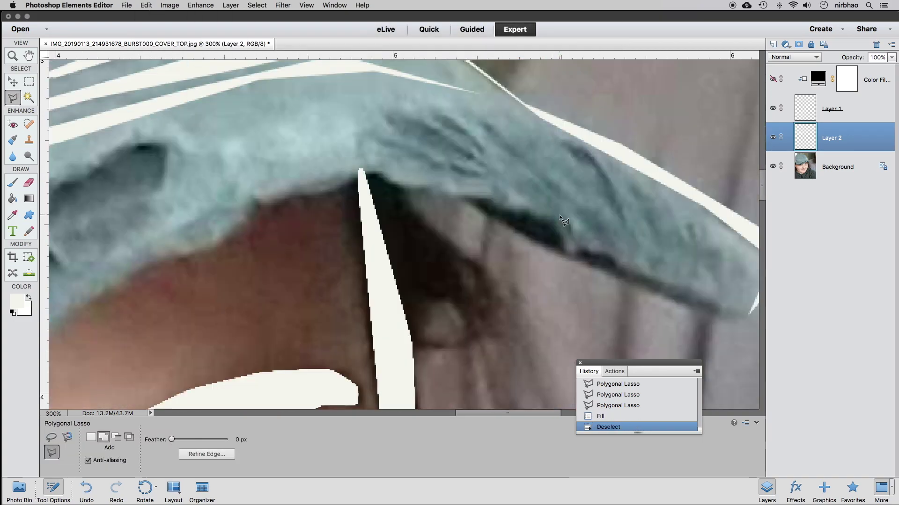
{"action": "left_click", "coordinate": [608, 234]}
{"action": "left_click", "coordinate": [629, 227]}
{"action": "double_click", "coordinate": [485, 140]}
{"action": "double_click", "coordinate": [529, 197]}
{"action": "left_click", "coordinate": [444, 101]}
{"action": "double_click", "coordinate": [507, 185]}
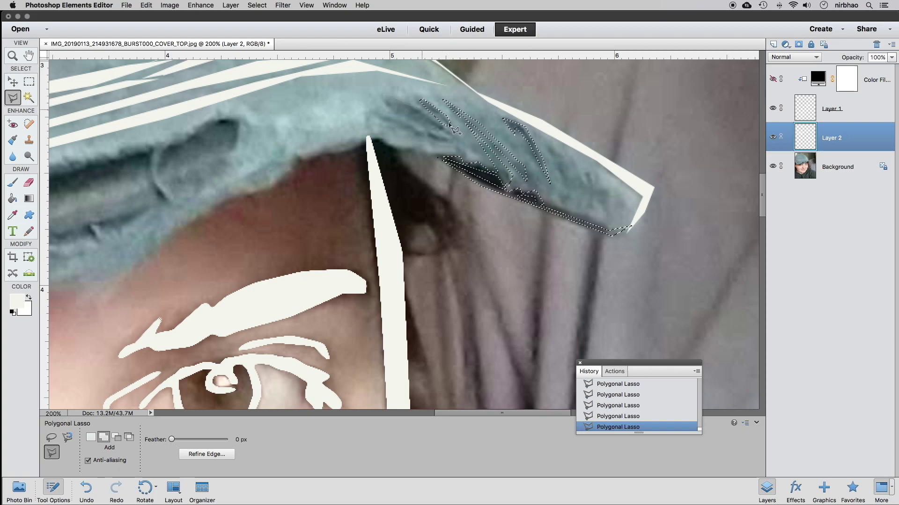
{"action": "left_click", "coordinate": [383, 94]}
{"action": "left_click", "coordinate": [377, 117]}
{"action": "double_click", "coordinate": [421, 136]}
{"action": "left_click", "coordinate": [388, 139]}
{"action": "scroll", "coordinate": [388, 139], "scroll_direction": "left", "scroll_amount": 5}
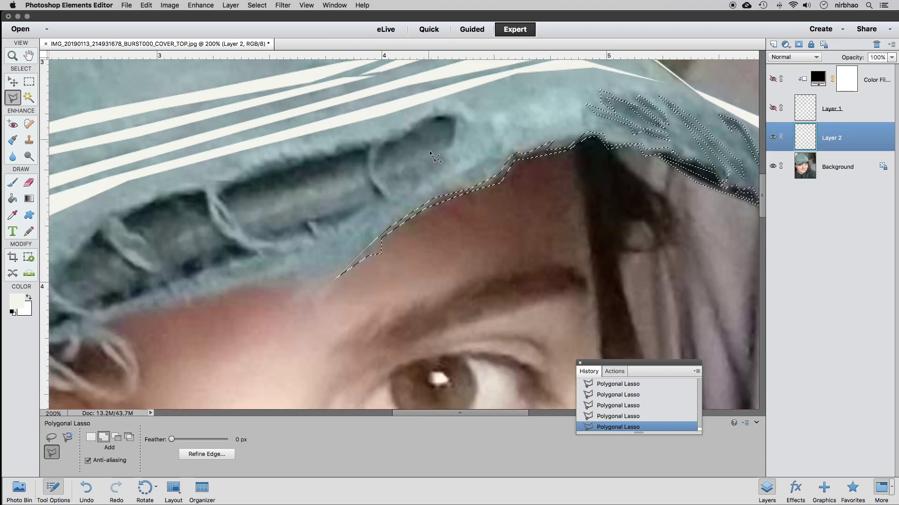
{"action": "scroll", "coordinate": [488, 166], "scroll_direction": "left", "scroll_amount": 5}
{"action": "double_click", "coordinate": [417, 278]}
{"action": "left_click", "coordinate": [451, 145]}
{"action": "left_click", "coordinate": [333, 179]}
{"action": "left_click", "coordinate": [334, 236]}
{"action": "left_click", "coordinate": [398, 234]}
{"action": "double_click", "coordinate": [447, 206]}
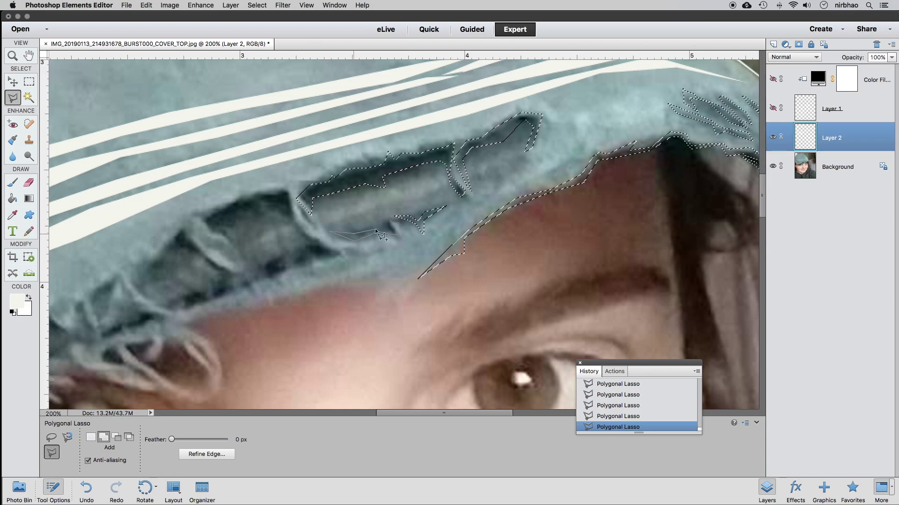
{"action": "left_click", "coordinate": [196, 215]}
{"action": "left_click", "coordinate": [243, 198]}
{"action": "scroll", "coordinate": [310, 160], "scroll_direction": "left", "scroll_amount": 3}
{"action": "scroll", "coordinate": [310, 161], "scroll_direction": "down", "scroll_amount": 2}
{"action": "key", "text": "alt+BackSpace"}
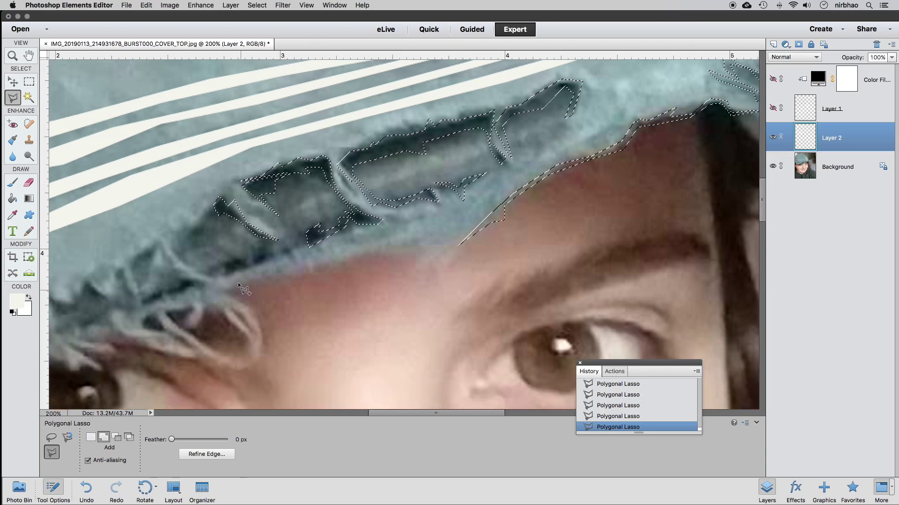
{"action": "key", "text": "ctrl+d"}
- Lasso the frayed brim pieces, zigzag strands and threads, fill them white, and deselect
{"action": "scroll", "coordinate": [238, 283], "scroll_direction": "left", "scroll_amount": 10}
{"action": "scroll", "coordinate": [238, 282], "scroll_direction": "down", "scroll_amount": 1}
{"action": "left_click", "coordinate": [241, 325]}
{"action": "left_click", "coordinate": [253, 326]}
{"action": "left_click", "coordinate": [267, 307]}
{"action": "left_click", "coordinate": [237, 326]}
{"action": "left_click", "coordinate": [397, 255]}
{"action": "double_click", "coordinate": [401, 284]}
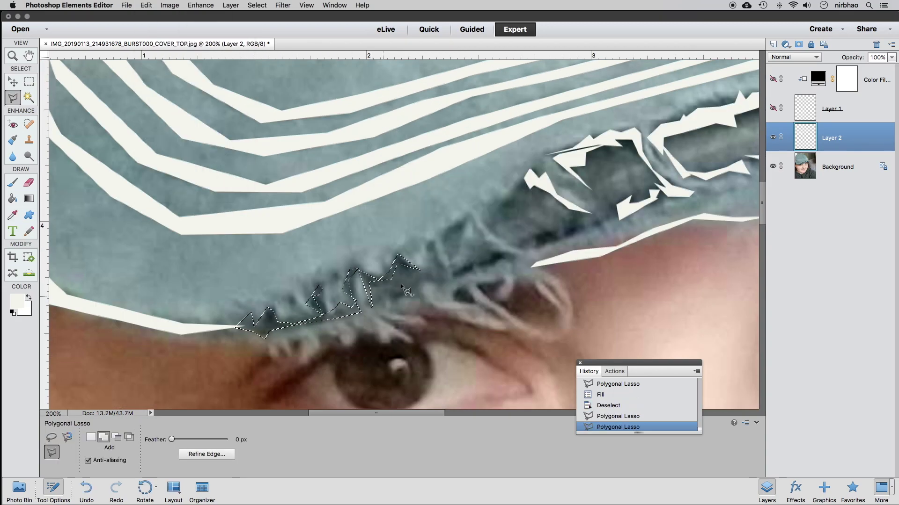
{"action": "double_click", "coordinate": [397, 300]}
{"action": "left_click", "coordinate": [466, 219]}
{"action": "double_click", "coordinate": [457, 278]}
{"action": "left_click", "coordinate": [571, 225]}
{"action": "double_click", "coordinate": [531, 248]}
{"action": "left_click", "coordinate": [526, 179]}
{"action": "left_click", "coordinate": [496, 199]}
{"action": "double_click", "coordinate": [485, 220]}
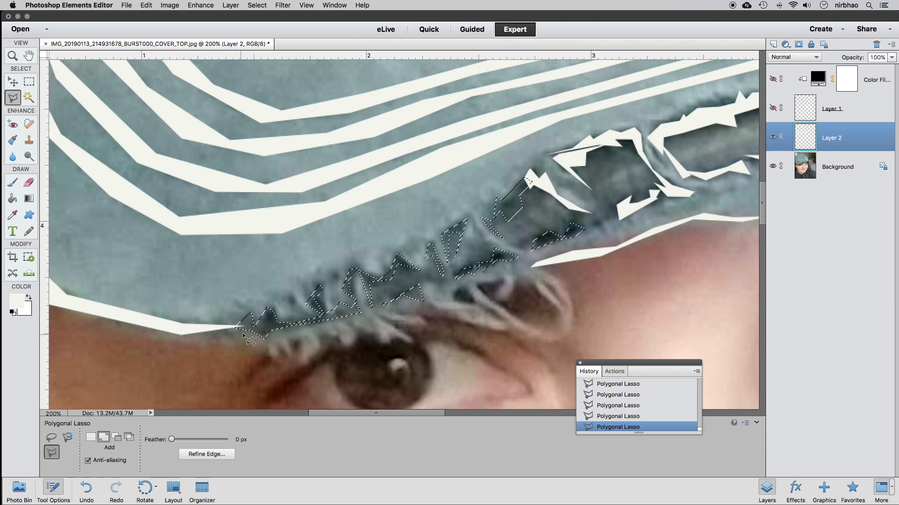
{"action": "left_click", "coordinate": [383, 348]}
{"action": "double_click", "coordinate": [390, 334]}
{"action": "left_click", "coordinate": [386, 309]}
{"action": "double_click", "coordinate": [507, 331]}
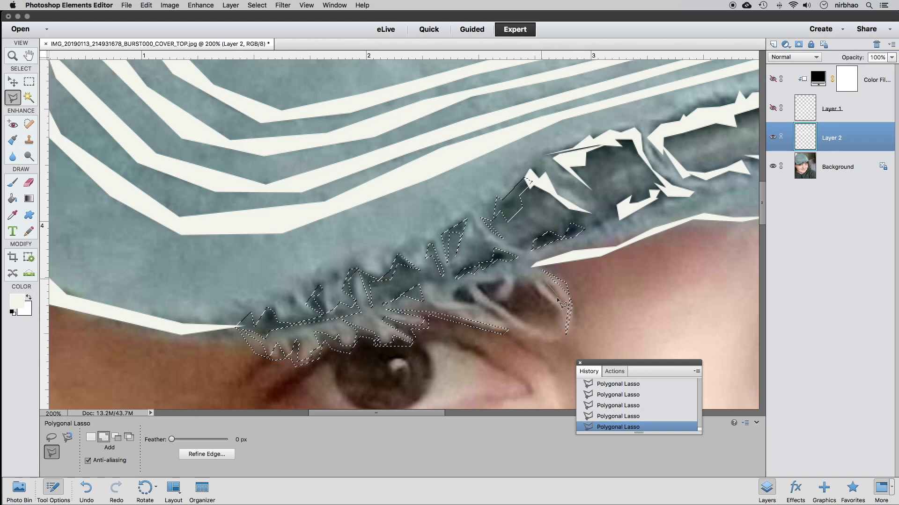
{"action": "left_click", "coordinate": [543, 272]}
{"action": "left_click", "coordinate": [566, 335]}
{"action": "left_click", "coordinate": [517, 283]}
{"action": "double_click", "coordinate": [517, 291]}
{"action": "key", "text": "alt+BackSpace"}
{"action": "key", "text": "super+d"}
- Zoom out and hide then show the Background photo to check the white lines
{"action": "key", "text": "super+minus"}
{"action": "key", "text": "super+minus"}
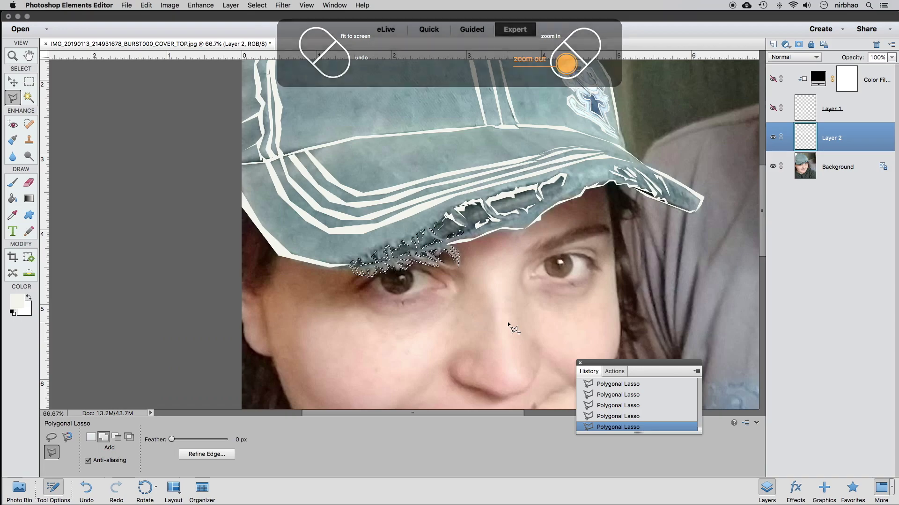
{"action": "left_click", "coordinate": [772, 166]}
{"action": "left_click", "coordinate": [773, 167]}
{"action": "key", "text": "super+minus"}
{"action": "key", "text": "super+minus"}
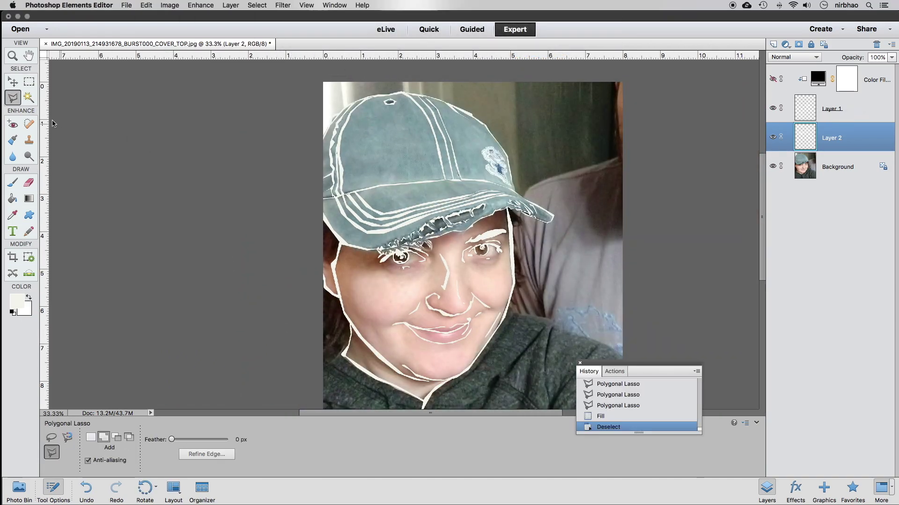
- Magic Wand a white cap line, extend it with Similar, and open Refine Edge
{"action": "left_click", "coordinate": [29, 99]}
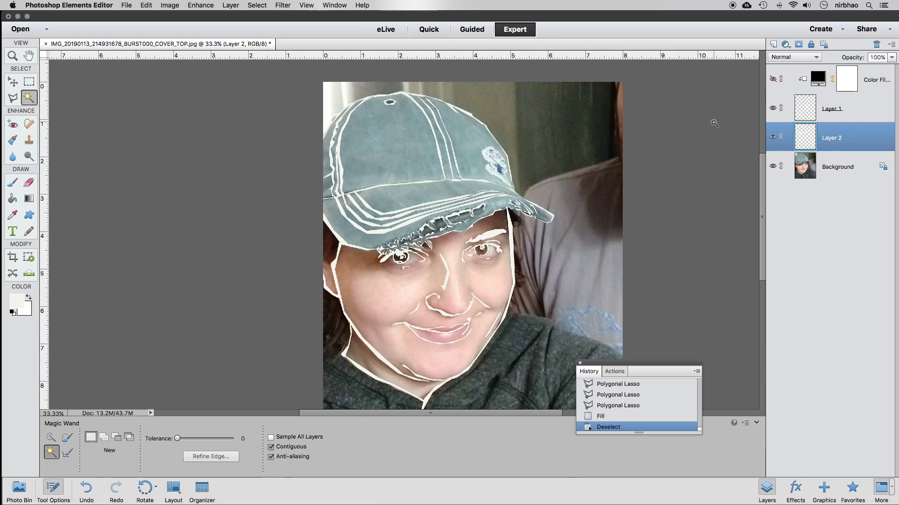
{"action": "key", "text": "super+equal"}
{"action": "key", "text": "super+equal"}
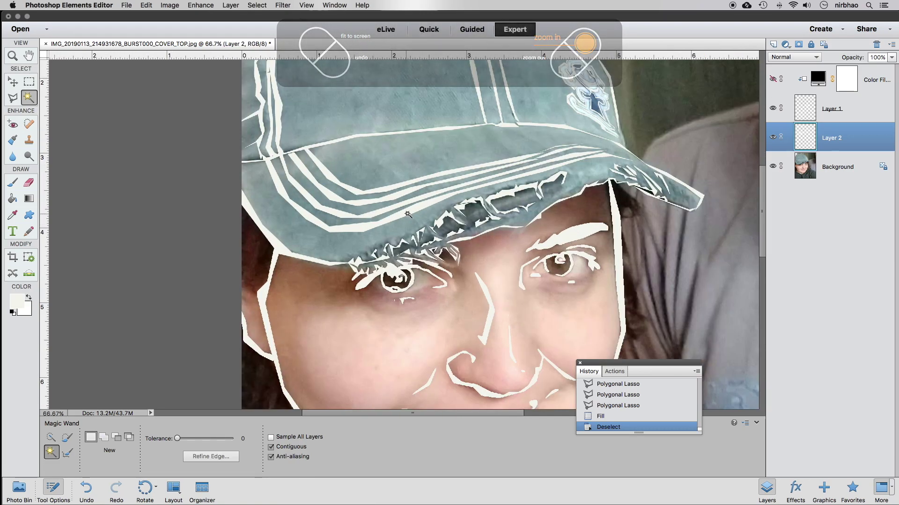
{"action": "left_click", "coordinate": [383, 215]}
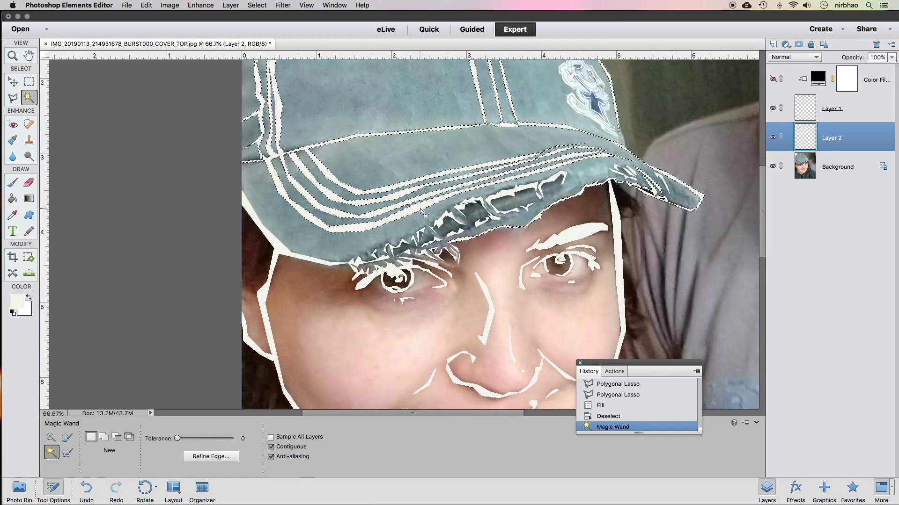
{"action": "right_click", "coordinate": [369, 197]}
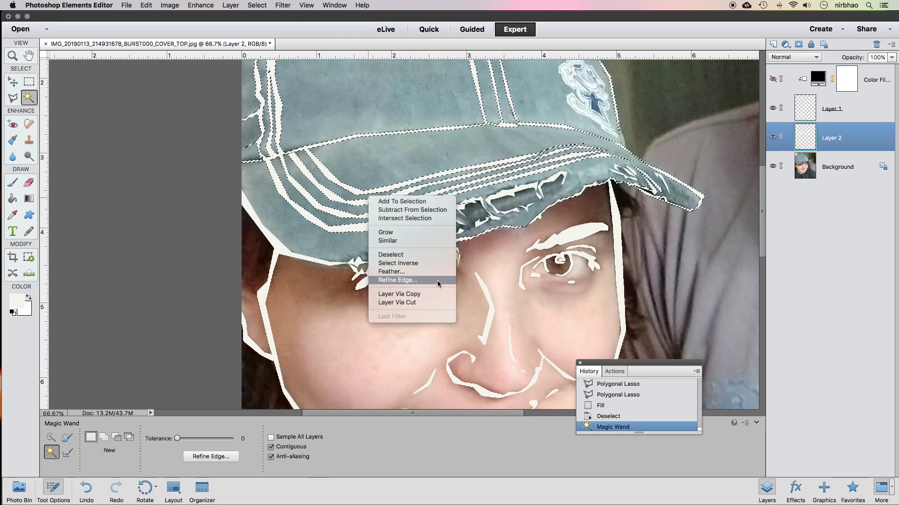
{"action": "left_click", "coordinate": [431, 240]}
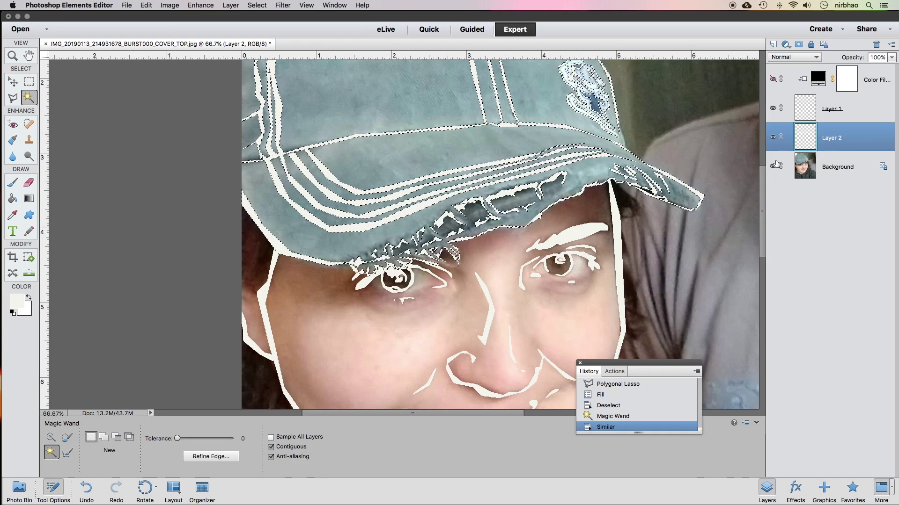
{"action": "key", "text": "super+minus"}
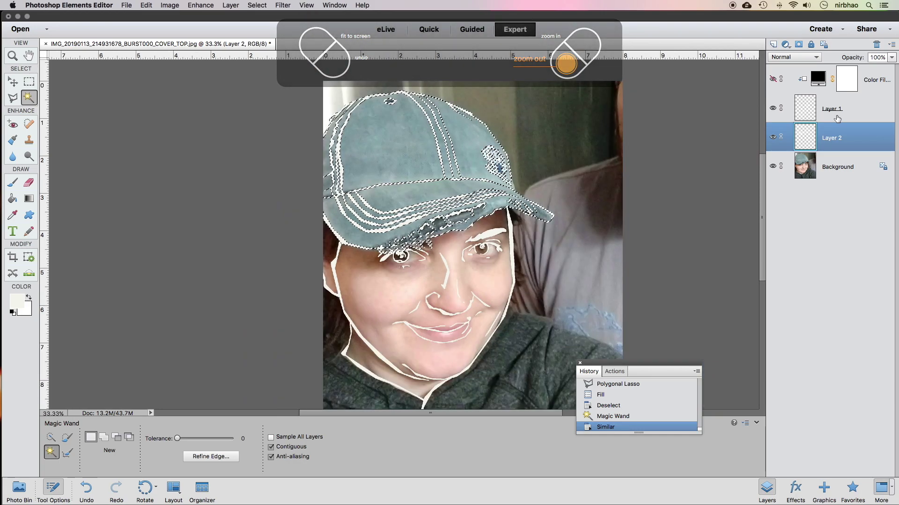
{"action": "left_click", "coordinate": [211, 456]}
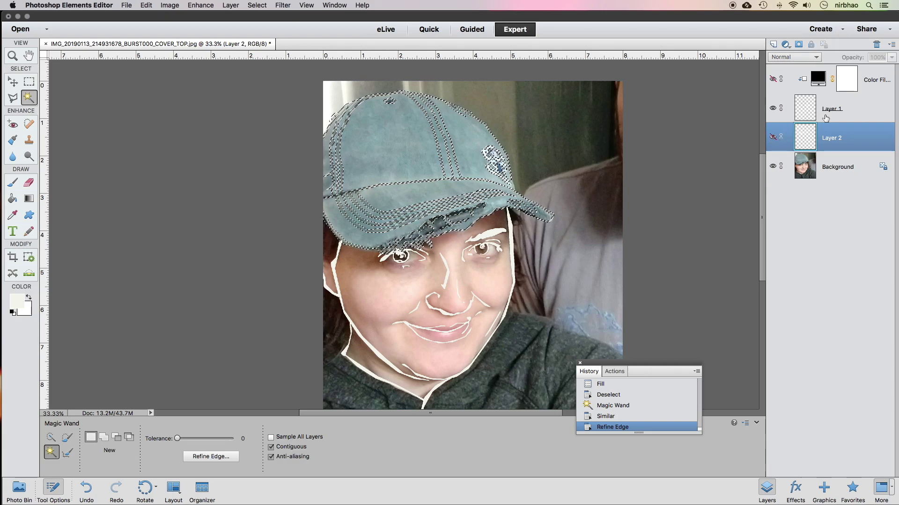
- Fill the refined cap selection with white on Layer 1 and deselect
{"action": "left_click", "coordinate": [826, 118]}
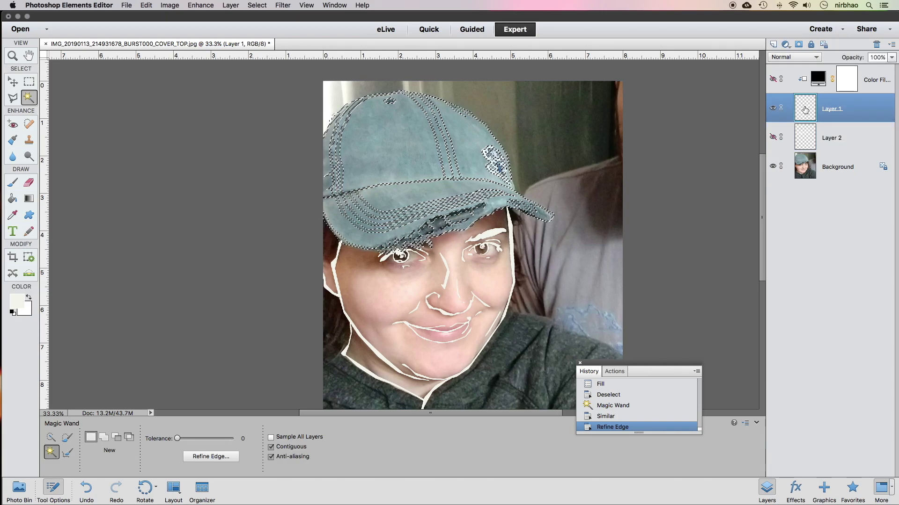
{"action": "left_click", "coordinate": [145, 5]}
{"action": "left_click", "coordinate": [187, 110]}
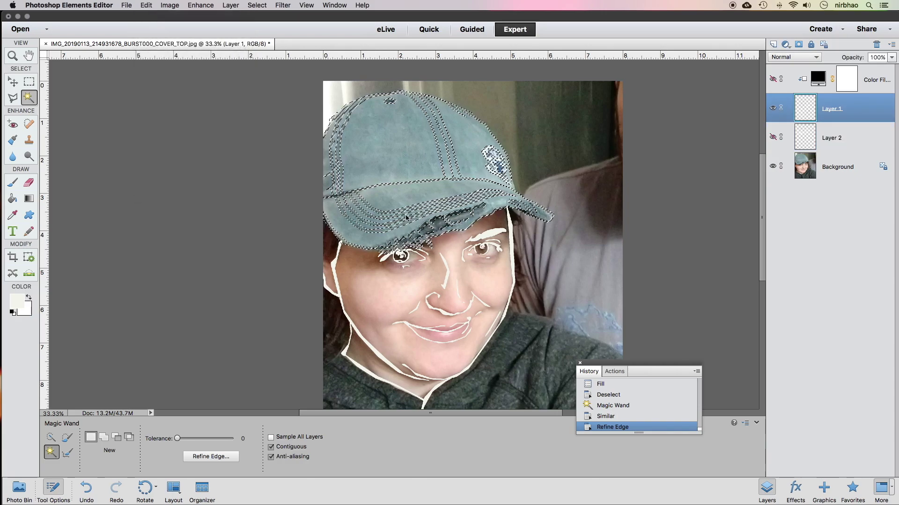
{"action": "left_click", "coordinate": [506, 189]}
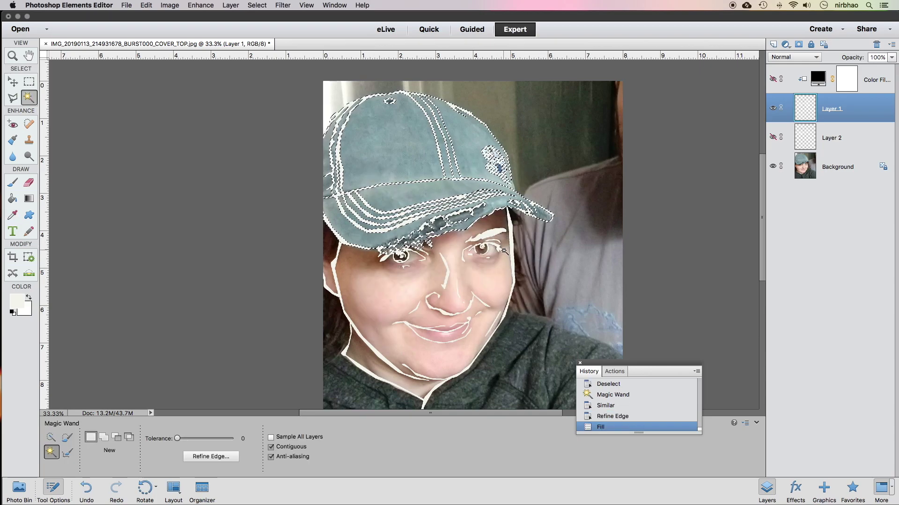
{"action": "key", "text": "super+d"}
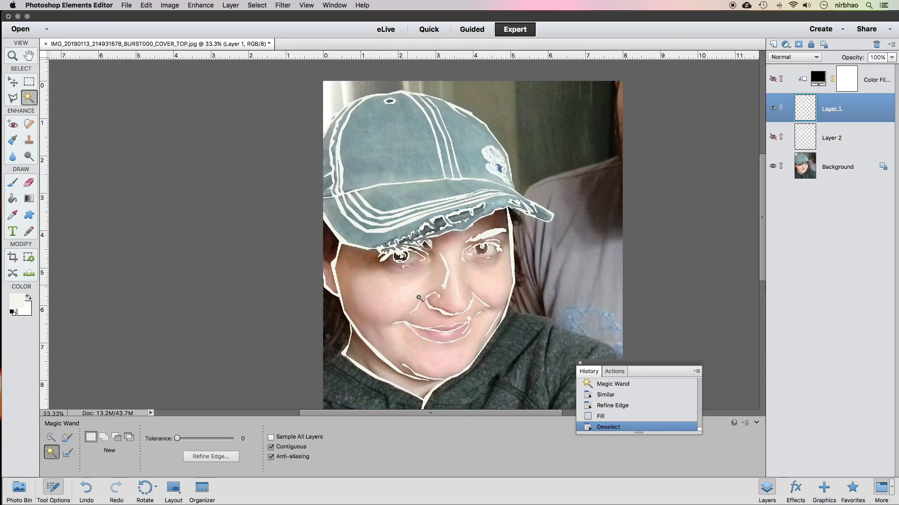
- Preview the line art by toggling the photo and black fill layer, then zoom into the face
{"action": "left_click", "coordinate": [773, 166]}
{"action": "left_click", "coordinate": [772, 79]}
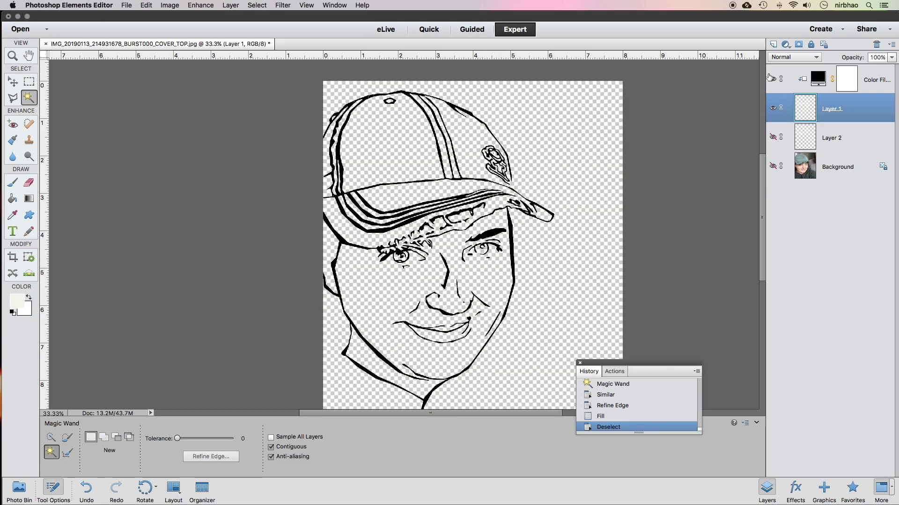
{"action": "left_click", "coordinate": [772, 79]}
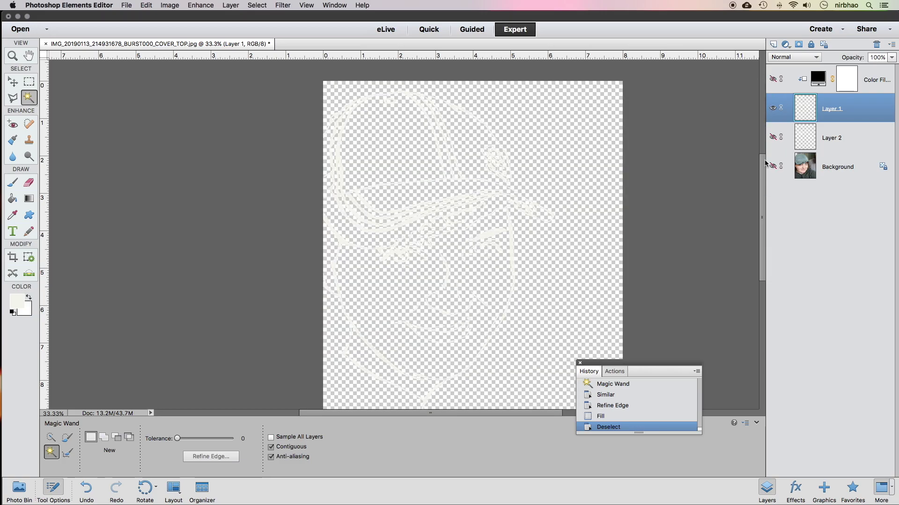
{"action": "left_click", "coordinate": [772, 166]}
{"action": "key", "text": "super+plus"}
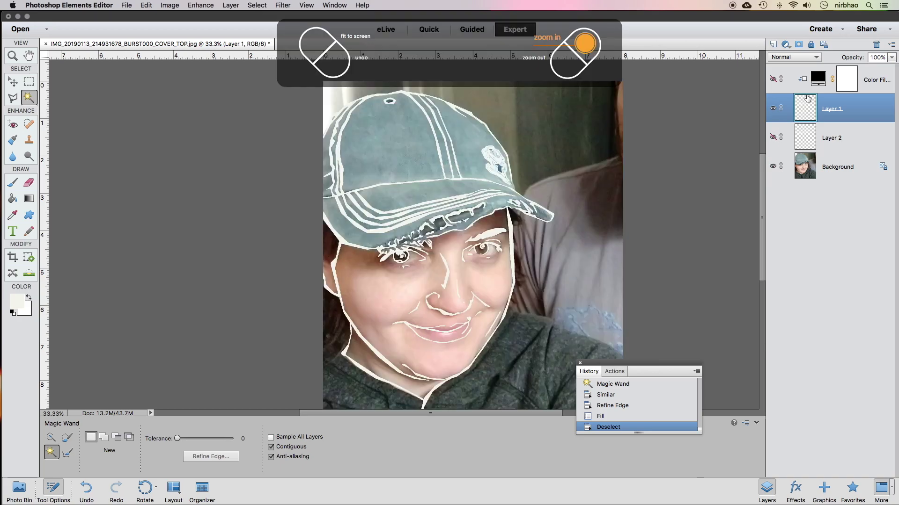
- Outline a thin stroke below the right eye with the Polygonal Lasso
{"action": "scroll", "coordinate": [580, 178], "scroll_direction": "right", "scroll_amount": 10}
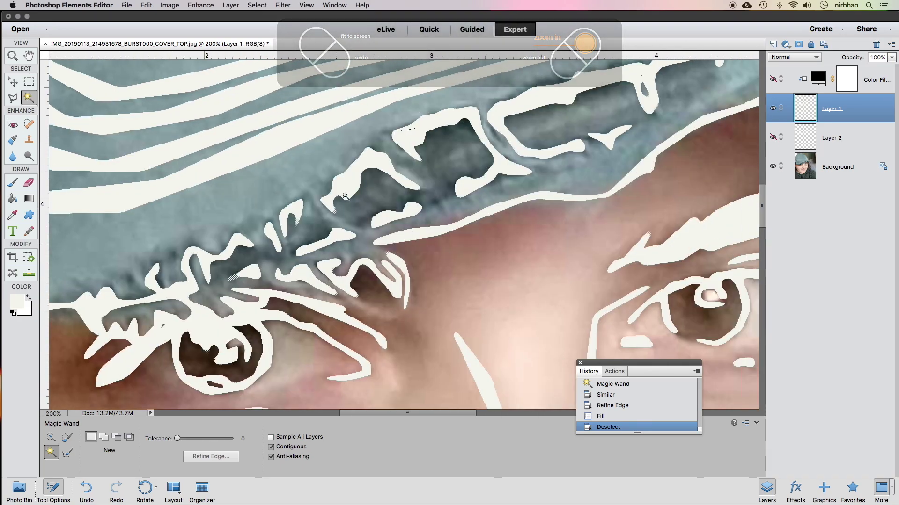
{"action": "scroll", "coordinate": [580, 178], "scroll_direction": "down", "scroll_amount": 5}
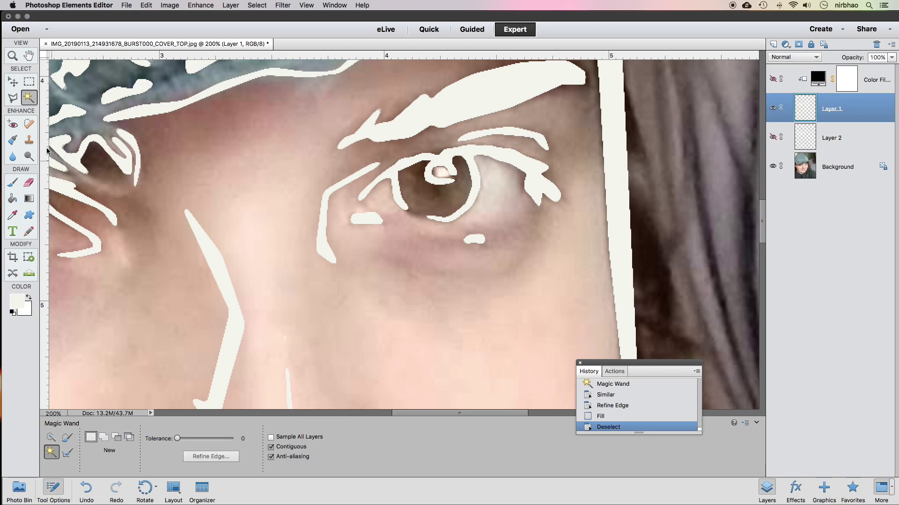
{"action": "left_click", "coordinate": [15, 97]}
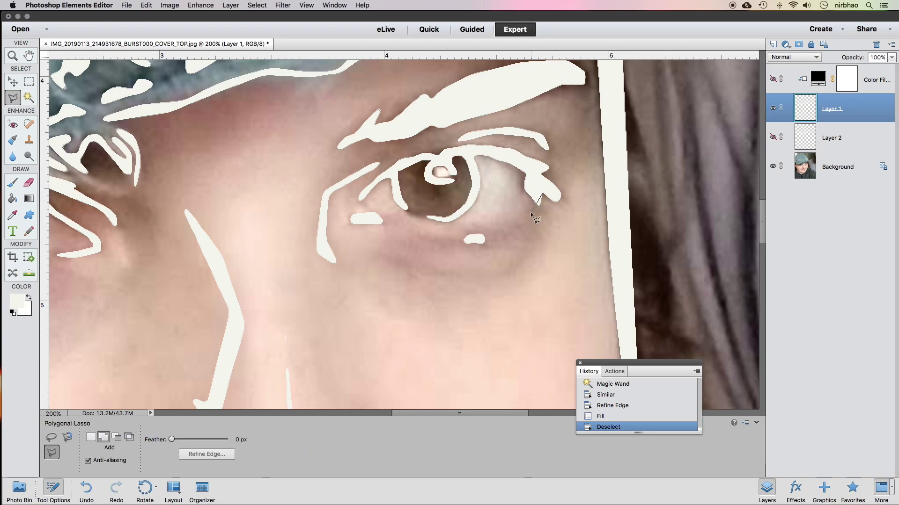
{"action": "left_click", "coordinate": [480, 230]}
{"action": "left_click", "coordinate": [545, 208]}
{"action": "left_click", "coordinate": [529, 243]}
{"action": "left_click", "coordinate": [497, 270]}
{"action": "left_click", "coordinate": [511, 274]}
{"action": "left_click", "coordinate": [539, 240]}
{"action": "left_click", "coordinate": [551, 199]}
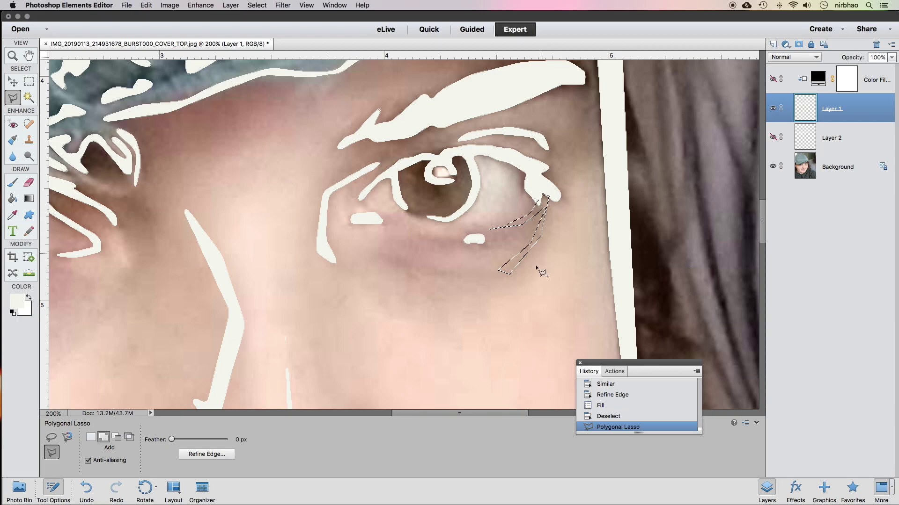
- Outline a second under-eye stroke, refine the selection edges, and fill it white
{"action": "left_click", "coordinate": [395, 227]}
{"action": "left_click", "coordinate": [443, 238]}
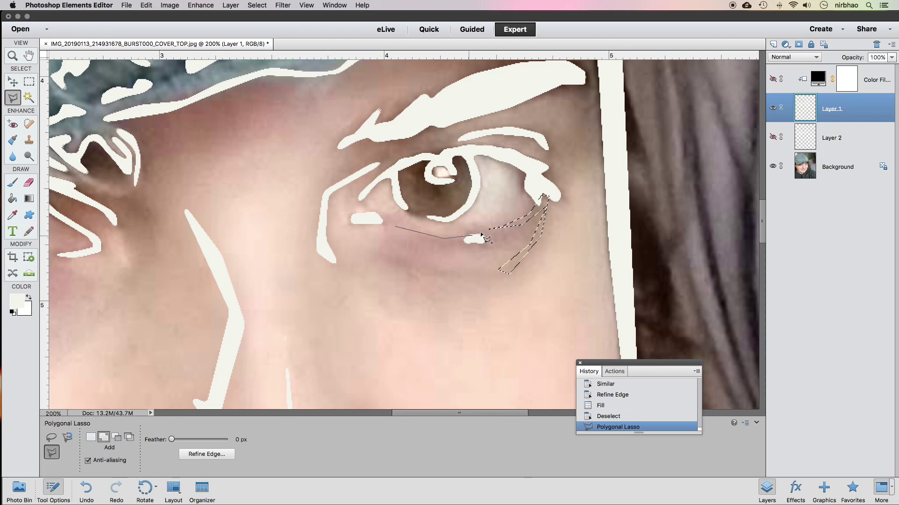
{"action": "left_click", "coordinate": [486, 235]}
{"action": "left_click", "coordinate": [463, 243]}
{"action": "left_click", "coordinate": [398, 230]}
{"action": "left_click", "coordinate": [207, 454]}
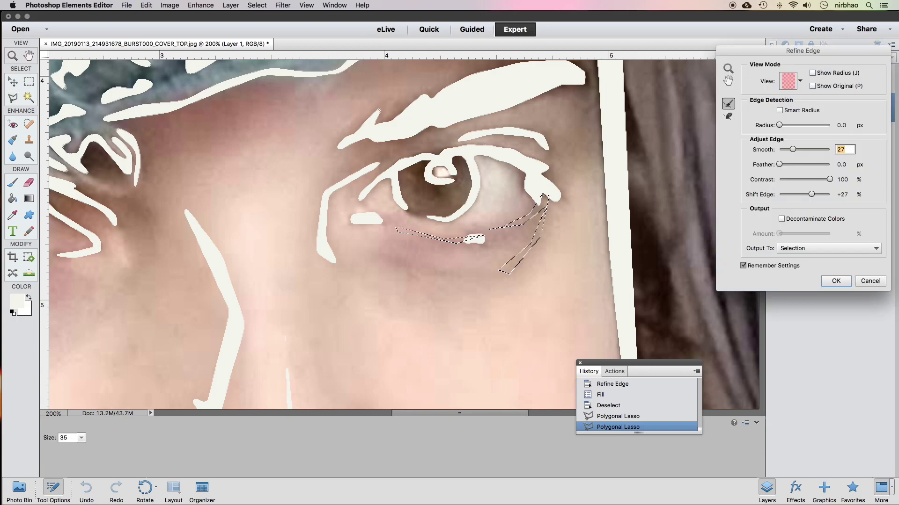
{"action": "left_click", "coordinate": [836, 281]}
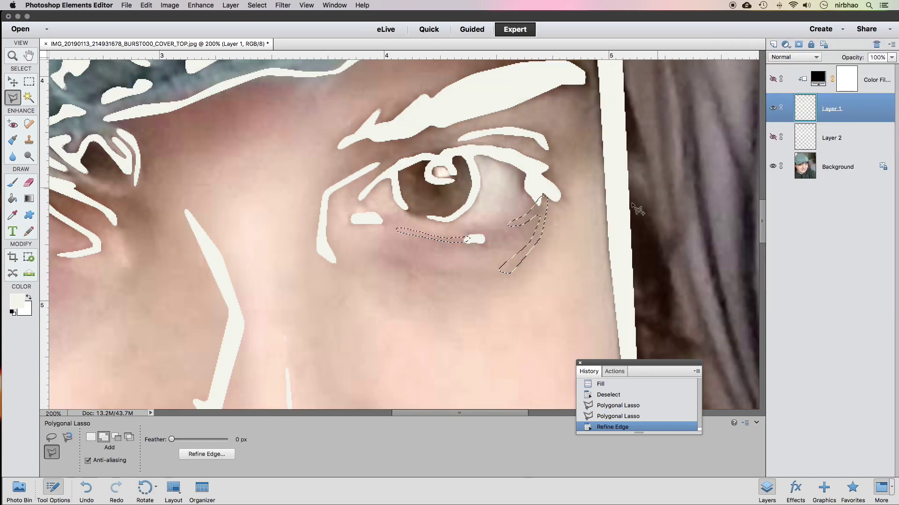
{"action": "left_click", "coordinate": [146, 5]}
{"action": "left_click", "coordinate": [191, 109]}
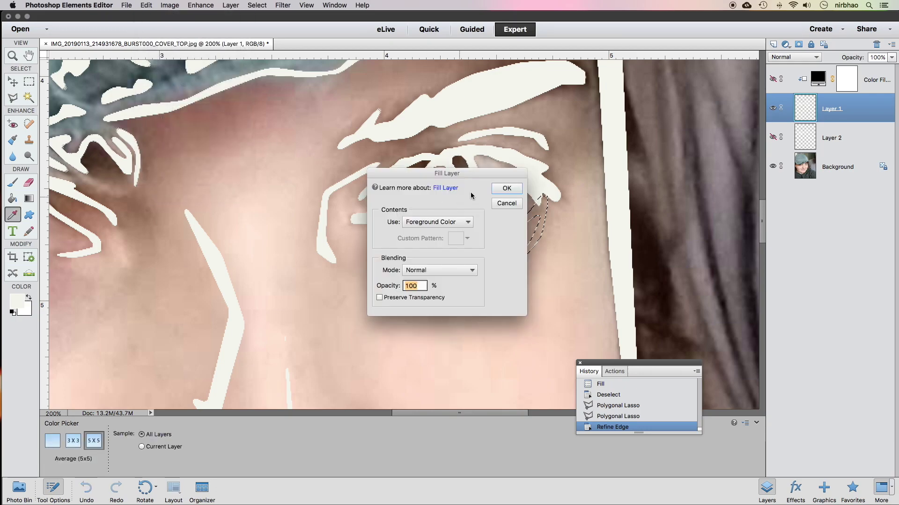
{"action": "left_click", "coordinate": [507, 188]}
- Deselect, fit the photo on screen, preview lines against the black fill, then zoom into the lower face
{"action": "key", "text": "super+d"}
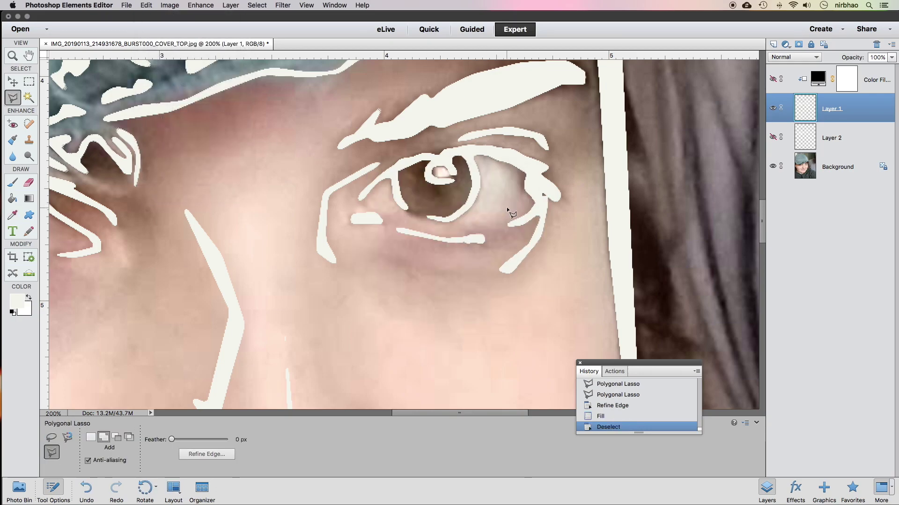
{"action": "key", "text": "super+minus"}
{"action": "key", "text": "super+minus"}
{"action": "key", "text": "super+minus"}
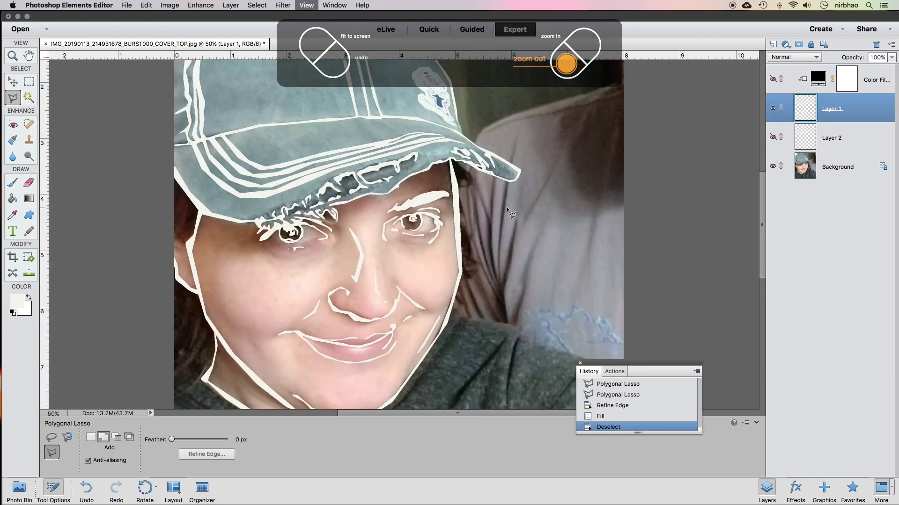
{"action": "key", "text": "super+0"}
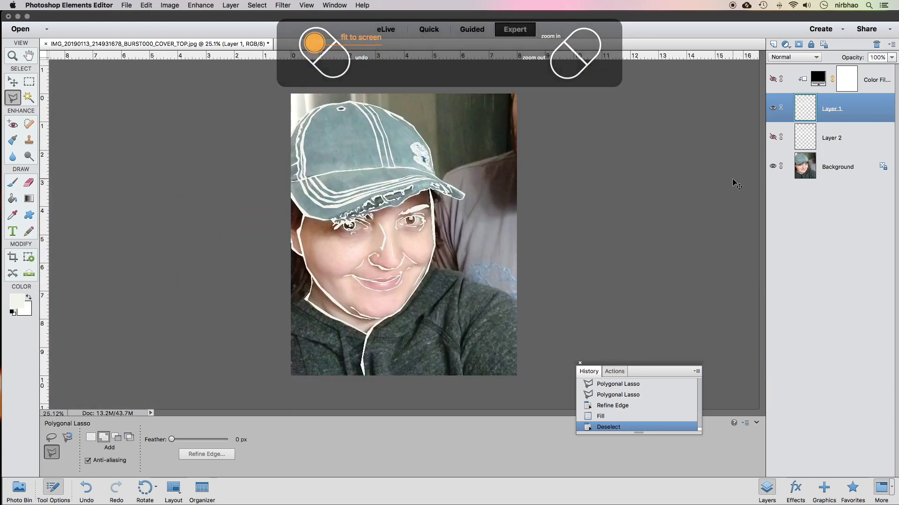
{"action": "left_click", "coordinate": [773, 167]}
{"action": "left_click", "coordinate": [772, 79]}
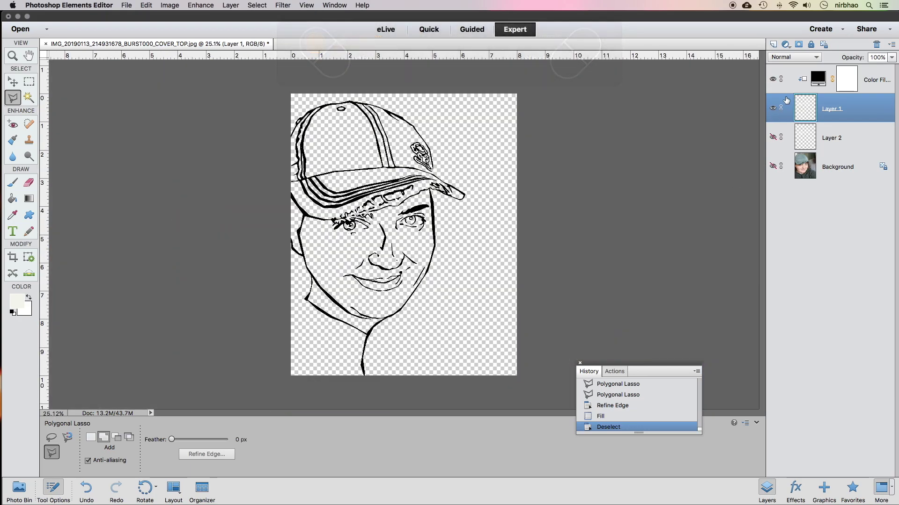
{"action": "left_click", "coordinate": [772, 167]}
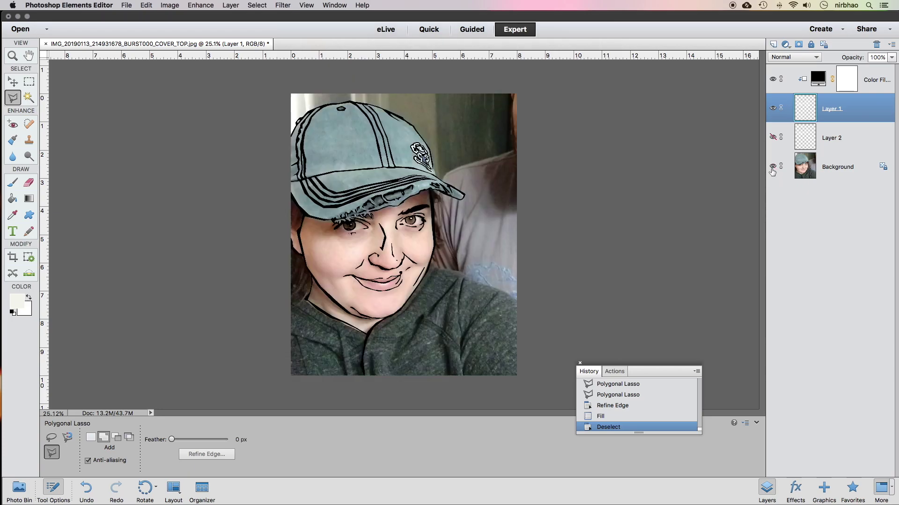
{"action": "left_click", "coordinate": [773, 79]}
{"action": "key", "text": "super+="}
{"action": "key", "text": "super+="}
{"action": "key", "text": "super+="}
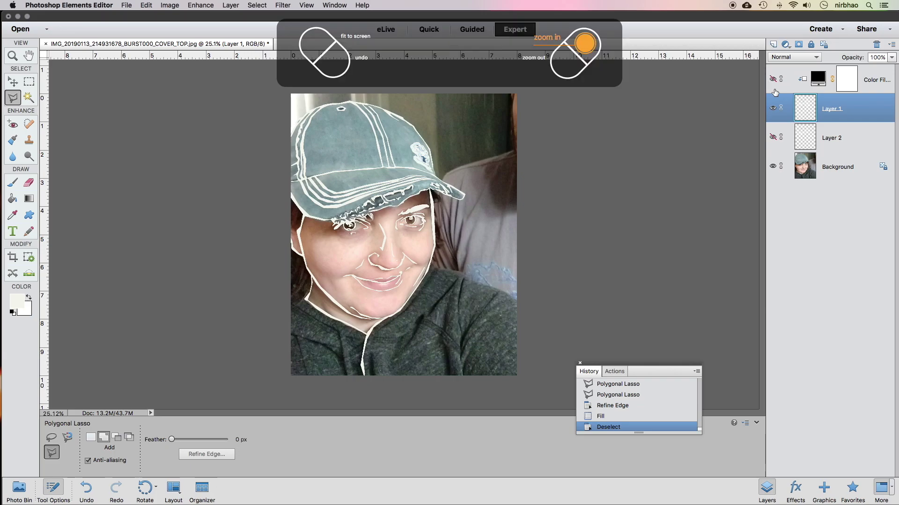
{"action": "scroll", "coordinate": [478, 234], "scroll_direction": "down", "scroll_amount": 10}
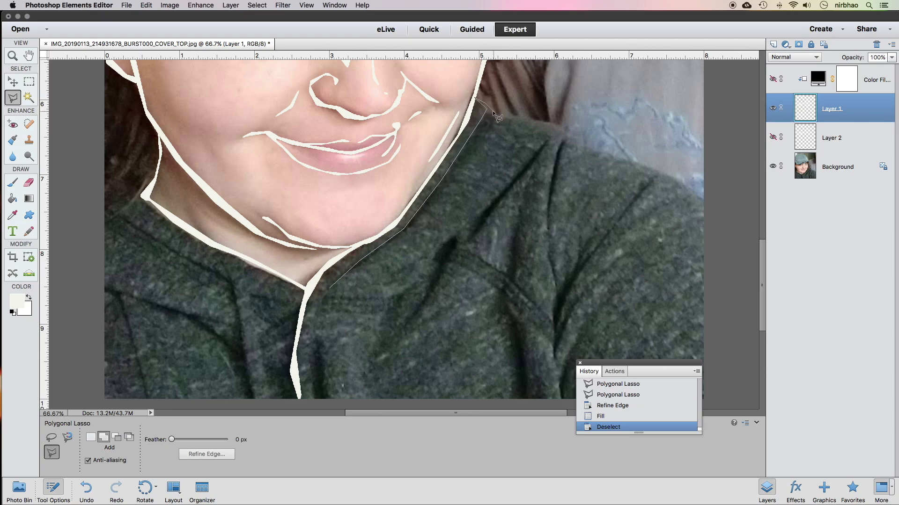
- Lasso a stroke beside the right jawline and a line along the right shoulder
{"action": "left_click", "coordinate": [481, 133]}
{"action": "left_click", "coordinate": [329, 288]}
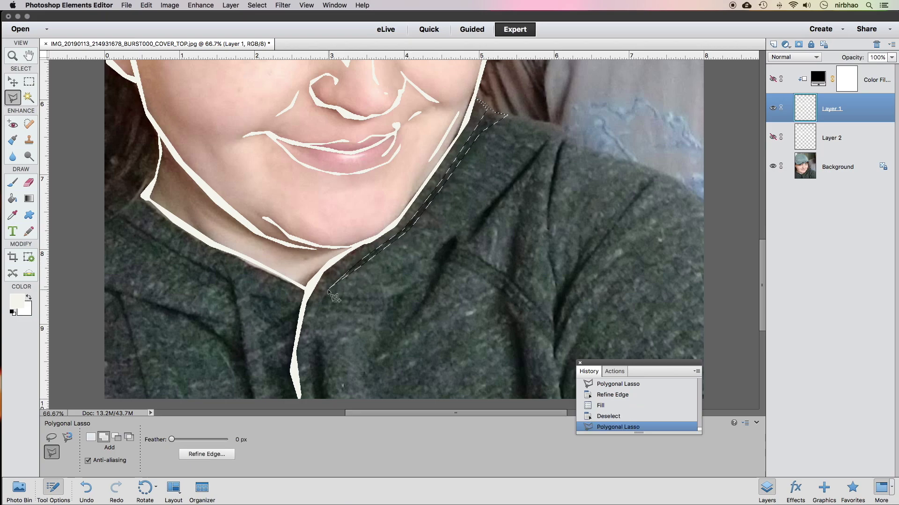
{"action": "left_click", "coordinate": [549, 122]}
{"action": "left_click", "coordinate": [566, 139]}
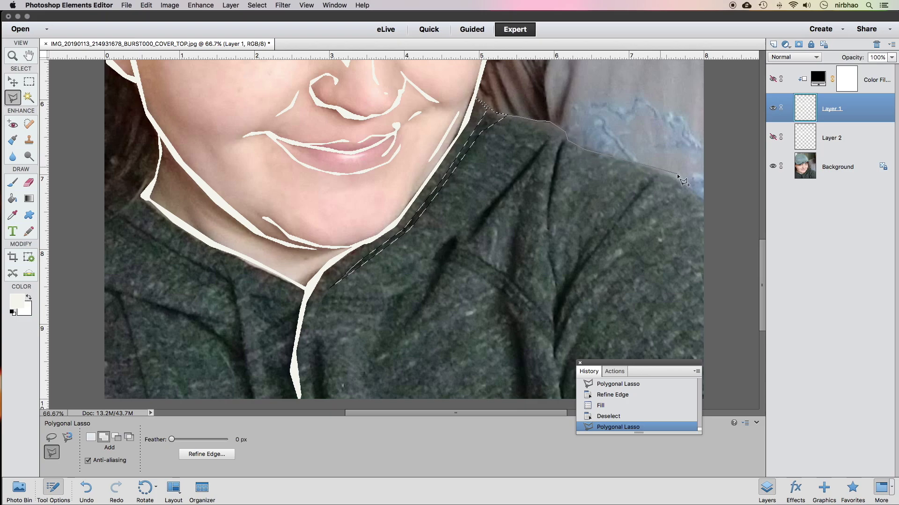
{"action": "left_click", "coordinate": [707, 206]}
{"action": "left_click", "coordinate": [648, 158]}
{"action": "left_click", "coordinate": [566, 135]}
{"action": "left_click", "coordinate": [547, 118]}
{"action": "left_click", "coordinate": [531, 107]}
{"action": "left_click", "coordinate": [487, 112]}
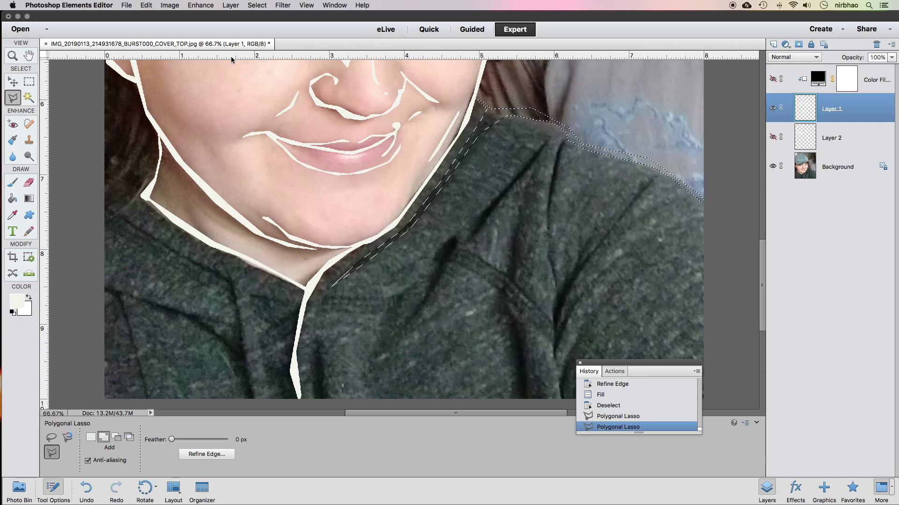
- Refine the shoulder selection's edges, fill it white, and deselect
{"action": "left_click", "coordinate": [146, 5]}
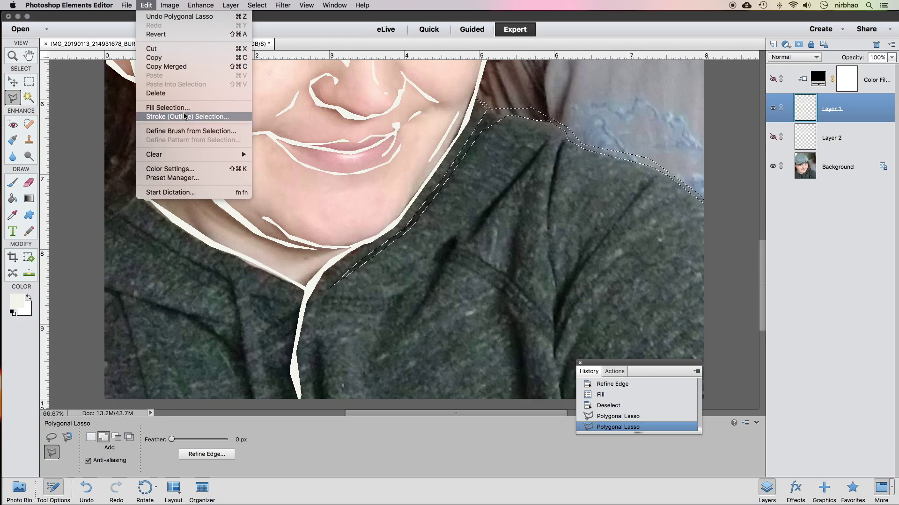
{"action": "left_click", "coordinate": [345, 420]}
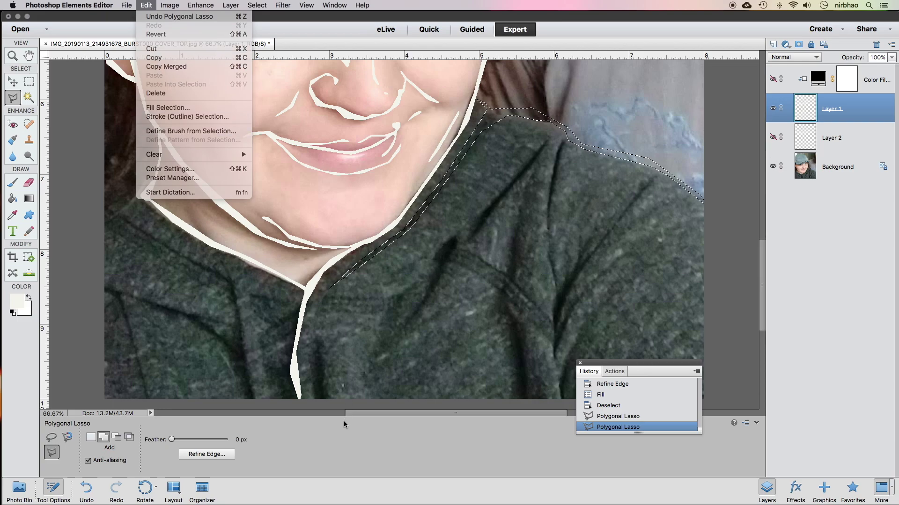
{"action": "left_click", "coordinate": [195, 458]}
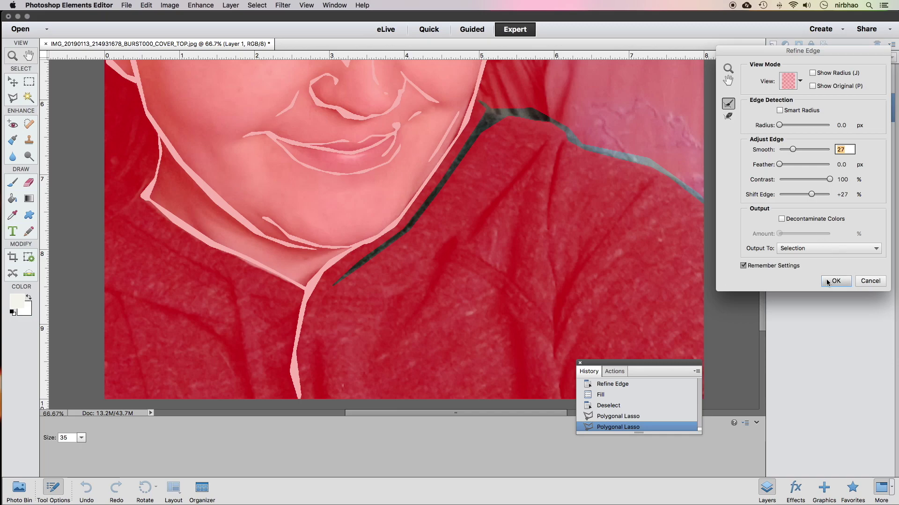
{"action": "left_click", "coordinate": [827, 281]}
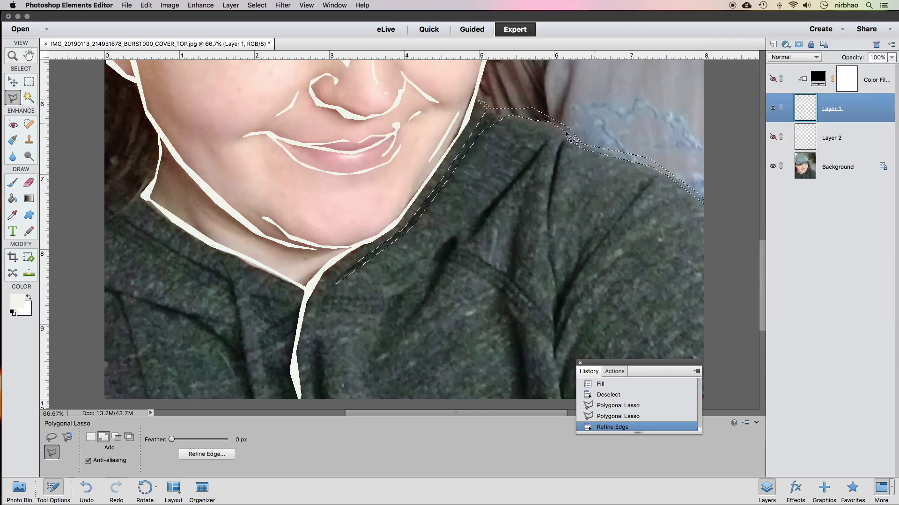
{"action": "left_click", "coordinate": [146, 5]}
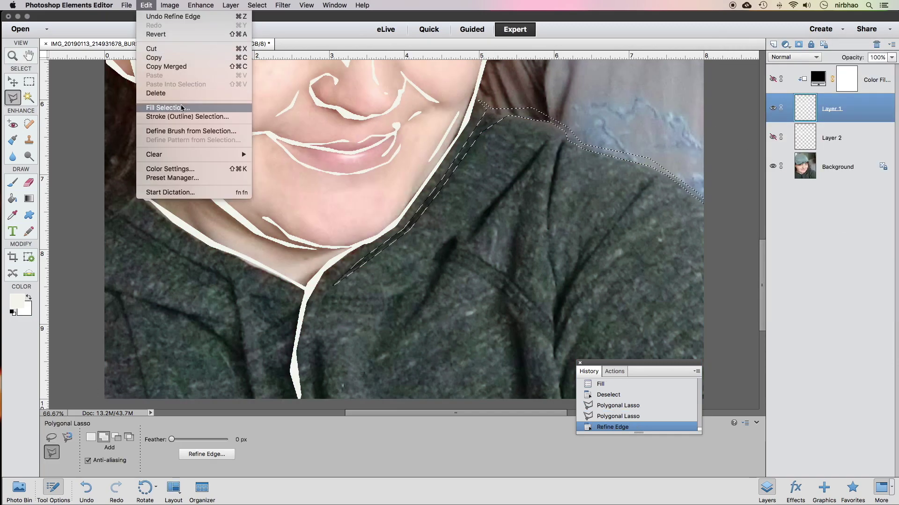
{"action": "left_click", "coordinate": [175, 107]}
{"action": "left_click", "coordinate": [507, 188]}
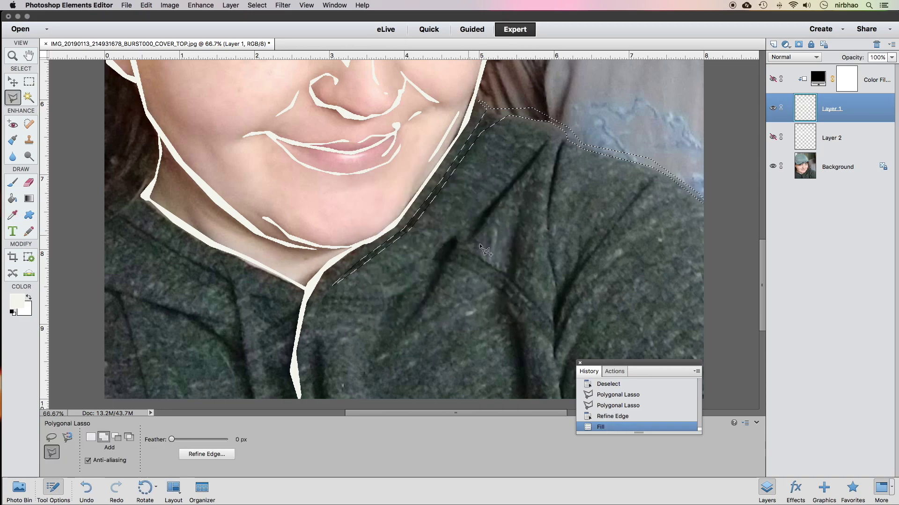
{"action": "key", "text": "super+d"}
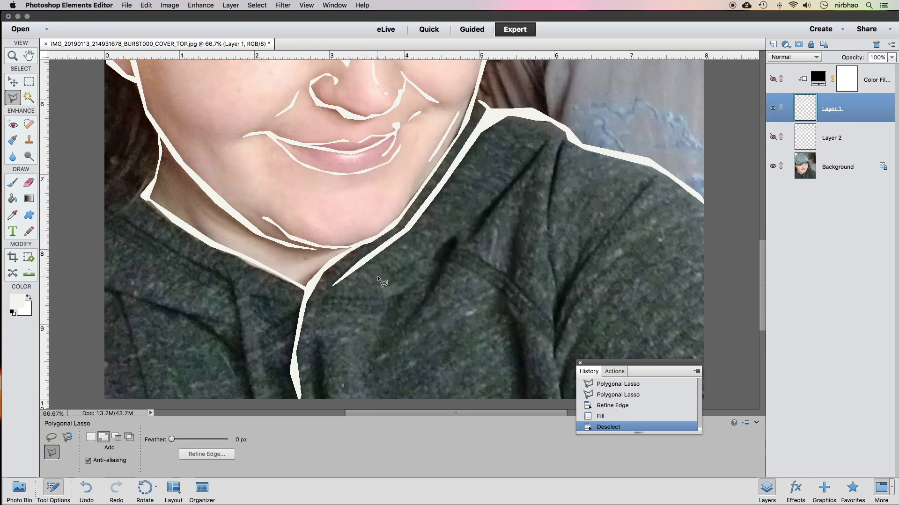
{"action": "scroll", "coordinate": [377, 276], "scroll_direction": "down", "scroll_amount": 5}
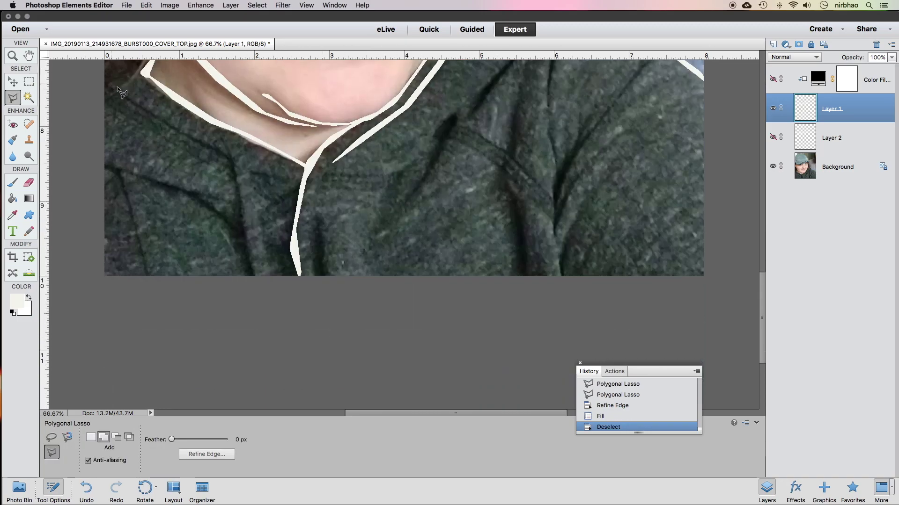
- Trace two thin sliver selections along the sweater's collar seam
{"action": "left_click", "coordinate": [112, 85]}
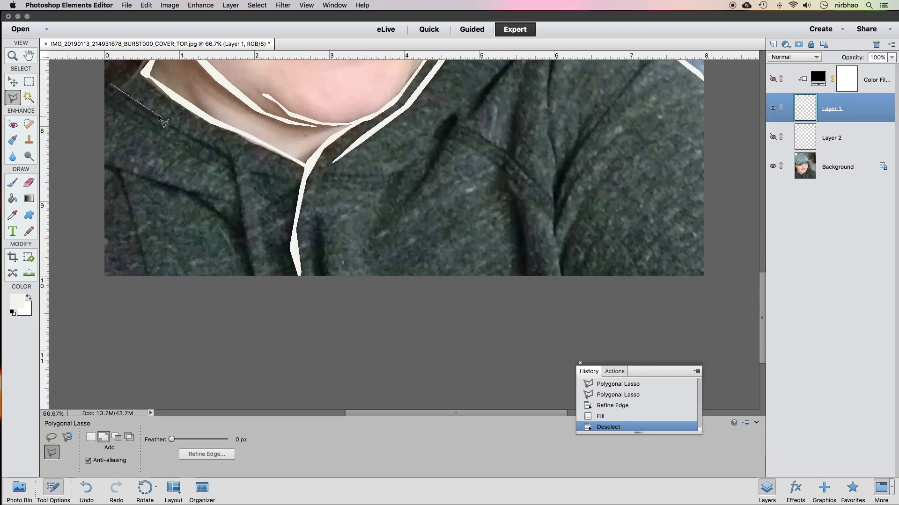
{"action": "left_click", "coordinate": [233, 161]}
{"action": "left_click", "coordinate": [109, 87]}
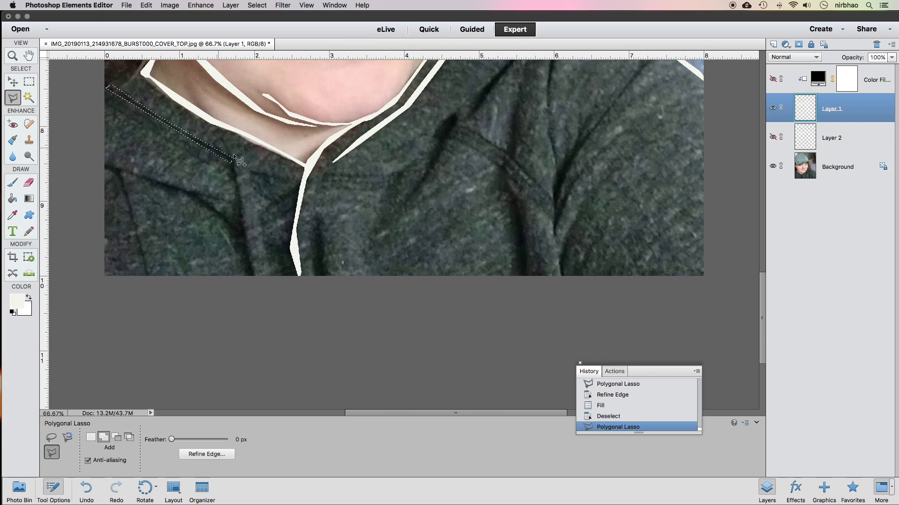
{"action": "left_click", "coordinate": [258, 279]}
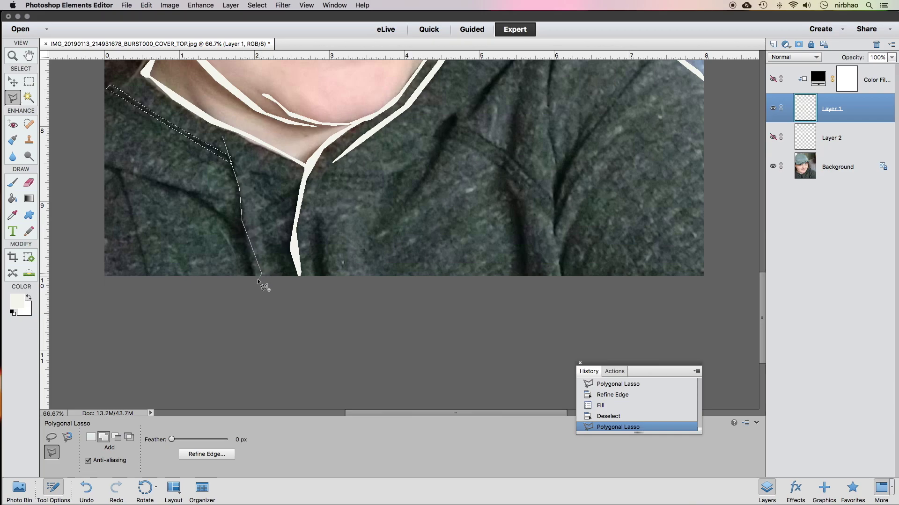
{"action": "left_click", "coordinate": [224, 138]}
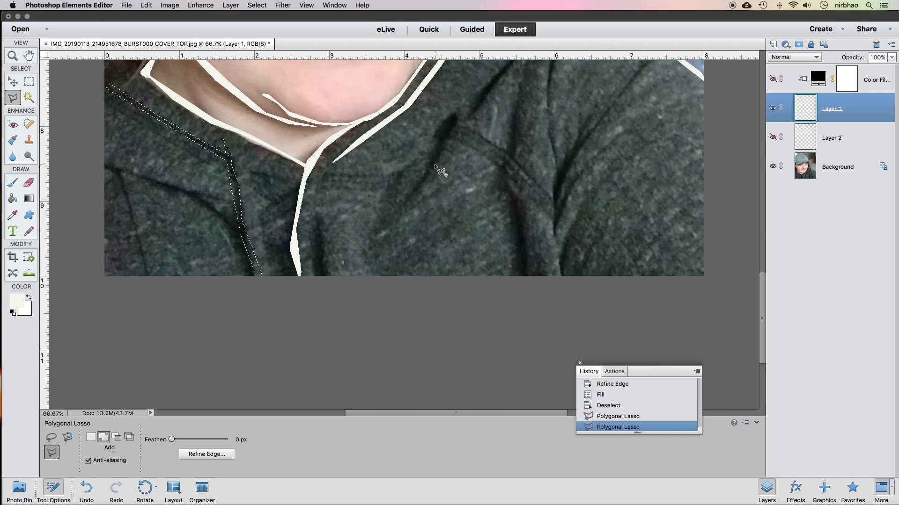
{"action": "scroll", "coordinate": [401, 160], "scroll_direction": "up", "scroll_amount": 5}
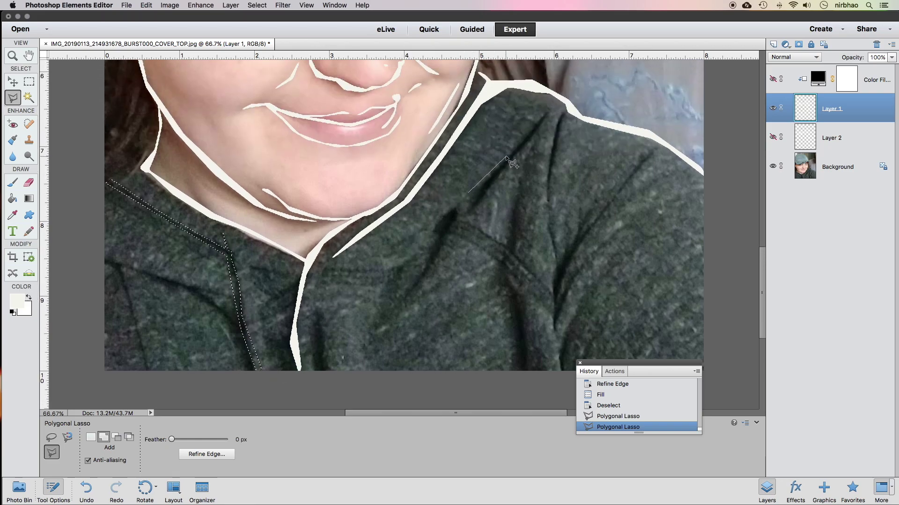
- Add a sliver along the shoulder crease and a branching fold outline on the right
{"action": "double_click", "coordinate": [468, 225]}
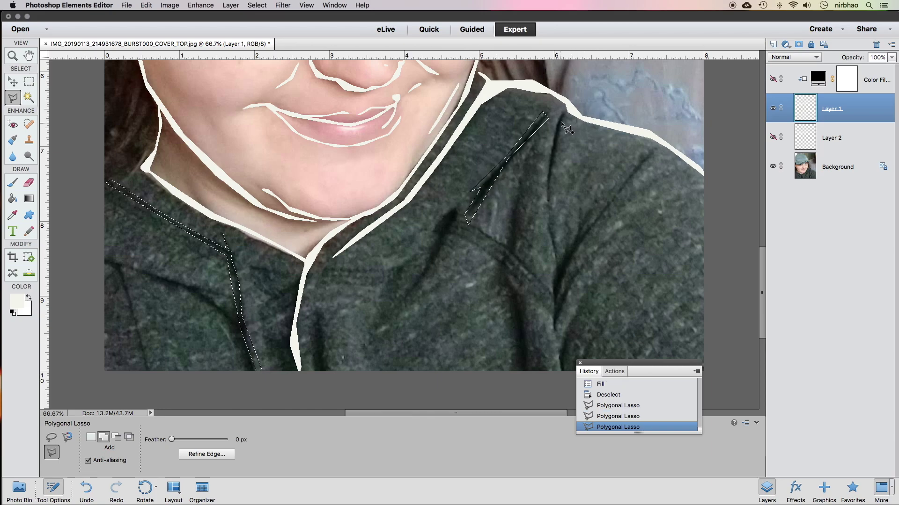
{"action": "left_click", "coordinate": [561, 266]}
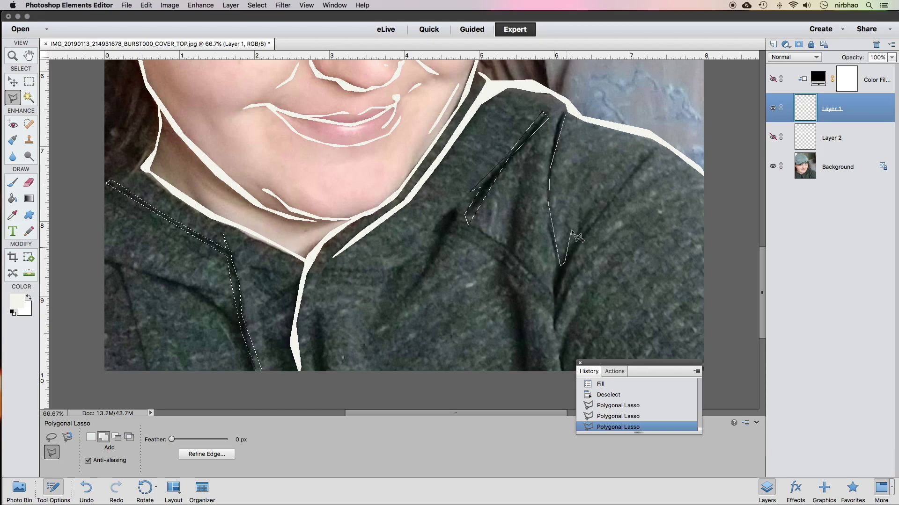
{"action": "left_click", "coordinate": [567, 255]}
{"action": "left_click", "coordinate": [583, 232]}
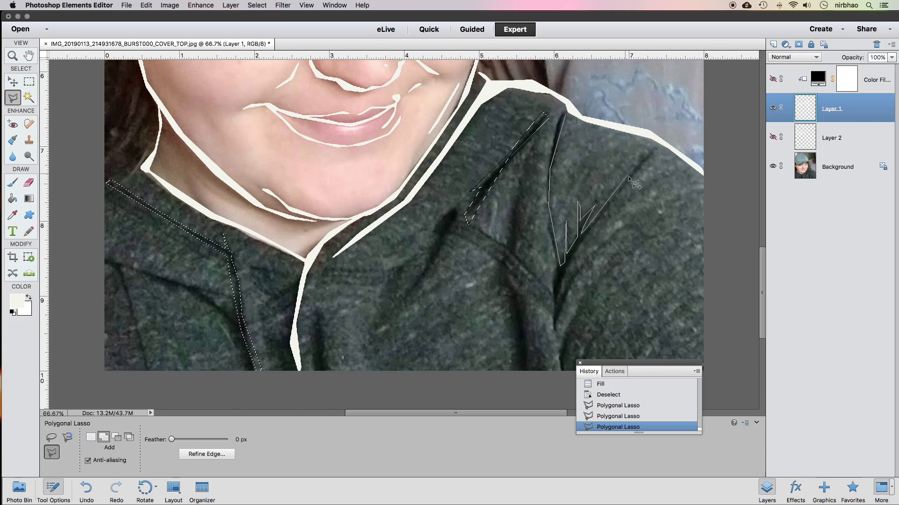
{"action": "left_click", "coordinate": [653, 156]}
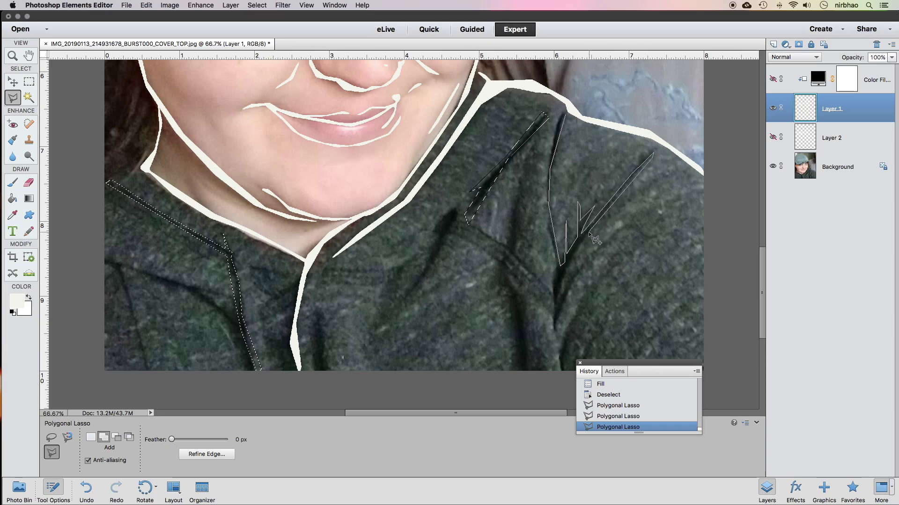
{"action": "left_click", "coordinate": [563, 266]}
{"action": "left_click", "coordinate": [562, 293]}
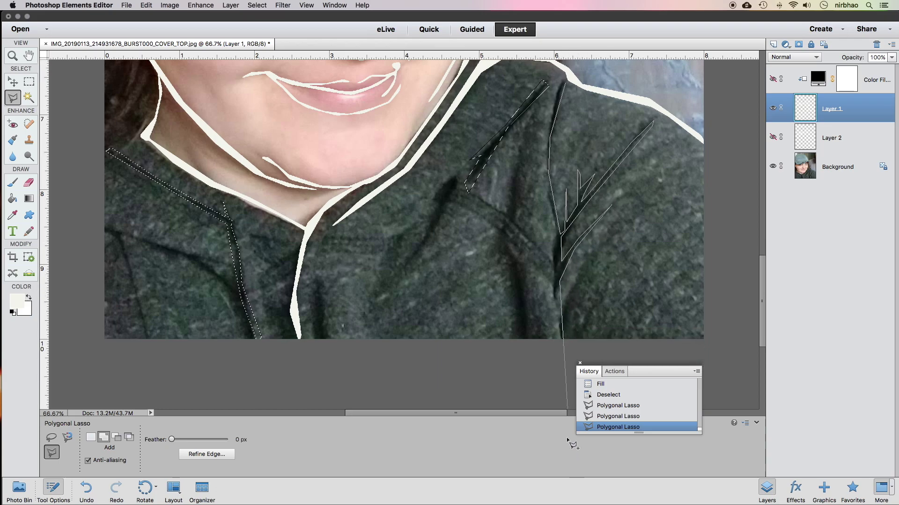
{"action": "left_click", "coordinate": [560, 312]}
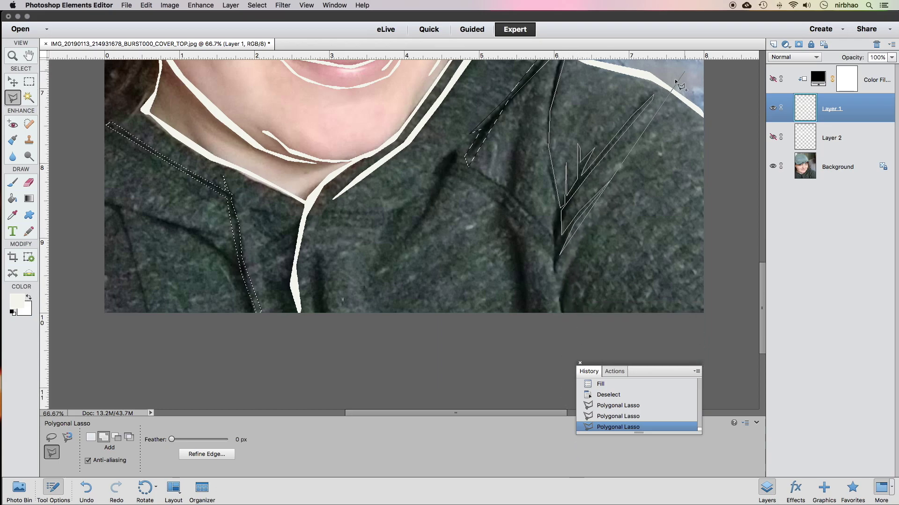
{"action": "left_click", "coordinate": [555, 273]}
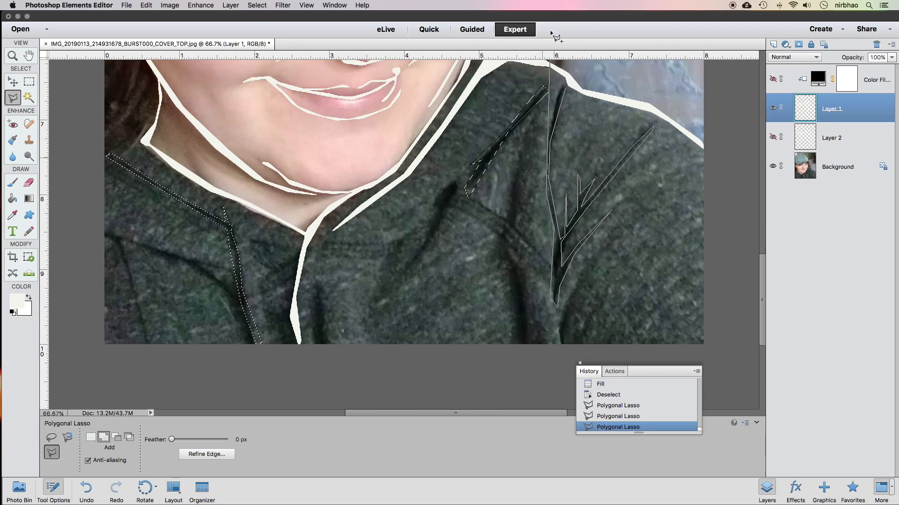
{"action": "left_click", "coordinate": [560, 106]}
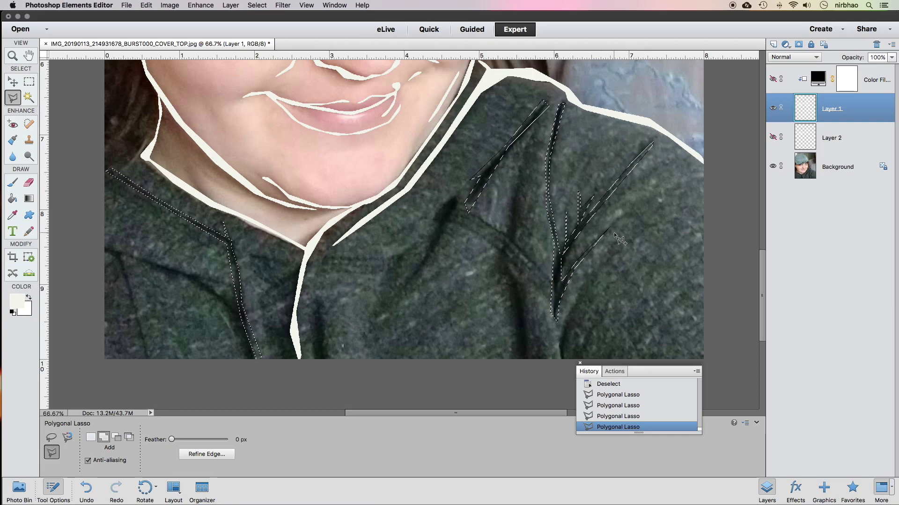
- Close the lower-right fold selection and outline the long crease down mid-sweater
{"action": "scroll", "coordinate": [599, 253], "scroll_direction": "down", "scroll_amount": 3}
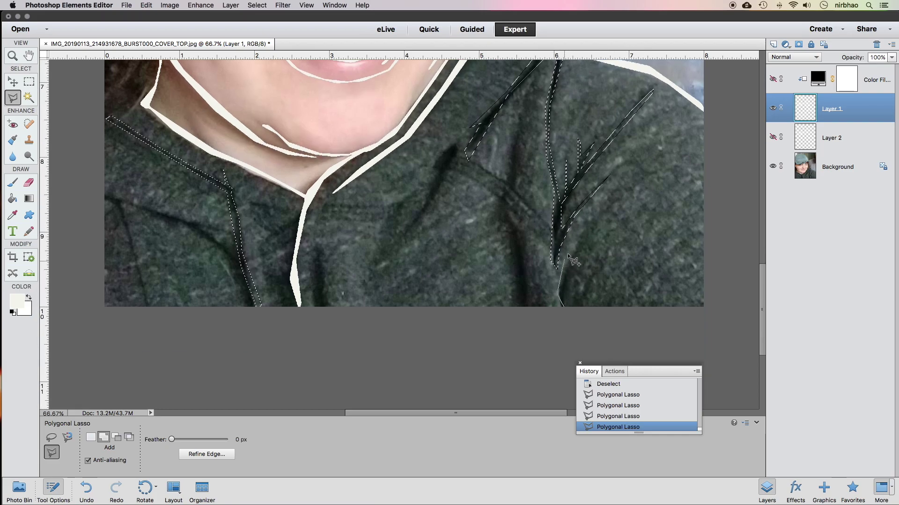
{"action": "double_click", "coordinate": [571, 318]}
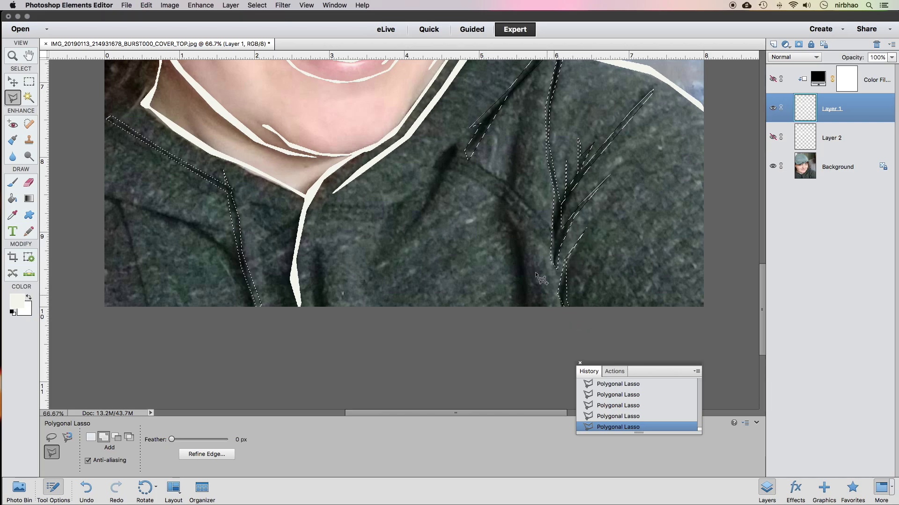
{"action": "left_click", "coordinate": [523, 124]}
{"action": "left_click", "coordinate": [503, 205]}
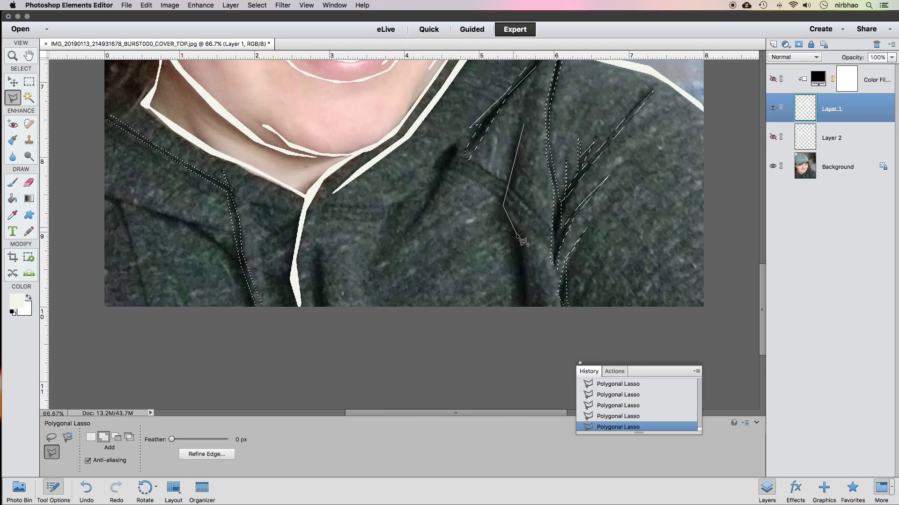
{"action": "left_click", "coordinate": [532, 324]}
{"action": "left_click", "coordinate": [521, 310]}
{"action": "left_click", "coordinate": [498, 198]}
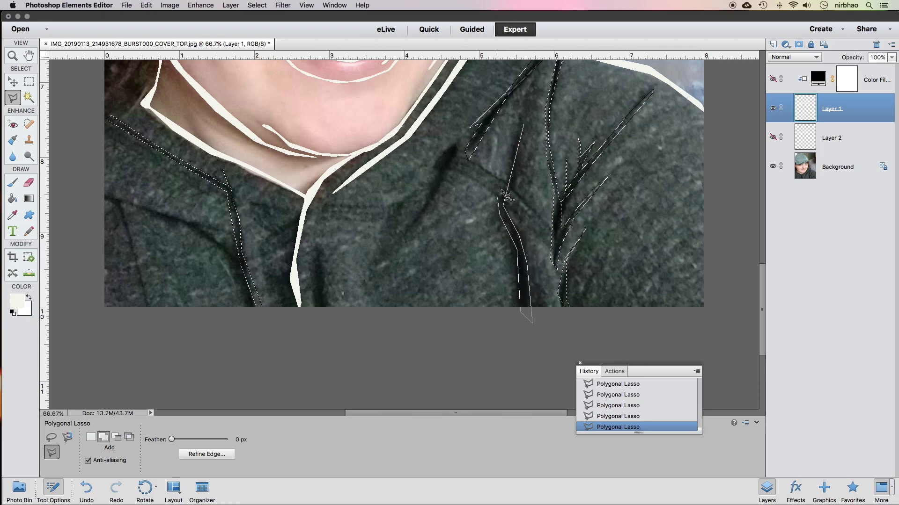
{"action": "left_click", "coordinate": [524, 125]}
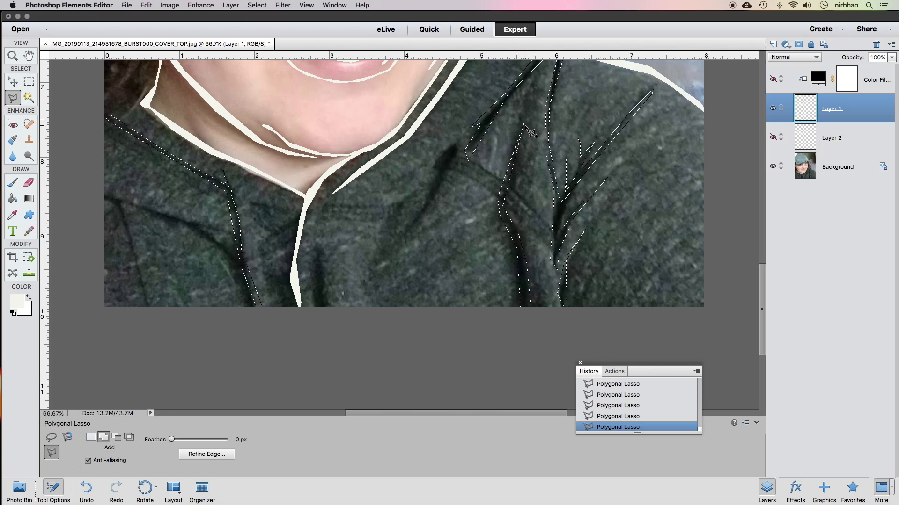
- Add the small collar crease and a lower crease, cancelling a stray open outline
{"action": "left_click", "coordinate": [429, 167]}
{"action": "left_click", "coordinate": [458, 140]}
{"action": "left_click", "coordinate": [430, 166]}
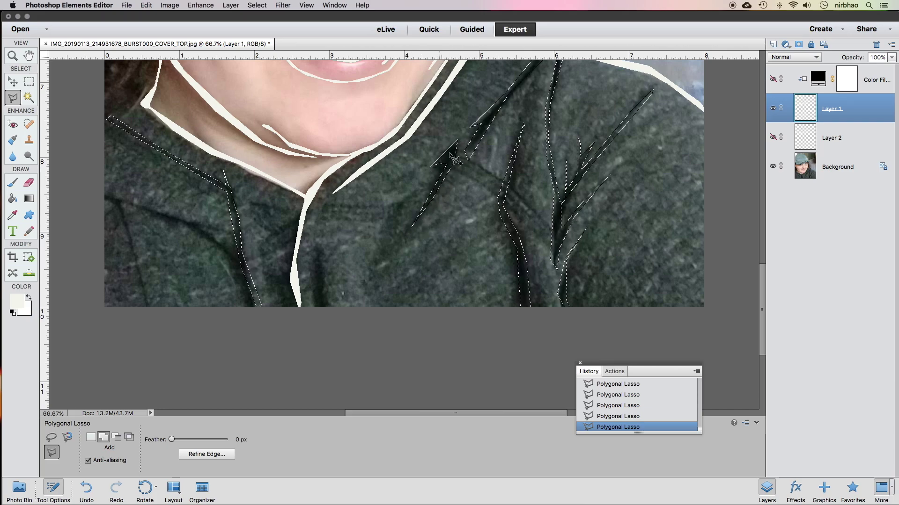
{"action": "left_click", "coordinate": [313, 260]}
{"action": "double_click", "coordinate": [322, 321]}
{"action": "left_click", "coordinate": [321, 321]}
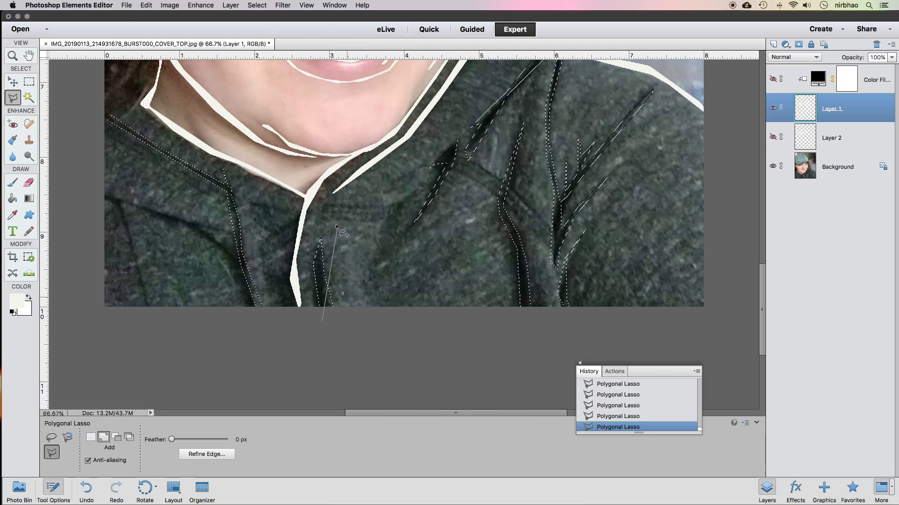
{"action": "key", "text": "Escape"}
- Outline the left sweater seam and a lower-left strip running down from the collar crease
{"action": "left_click", "coordinate": [251, 310]}
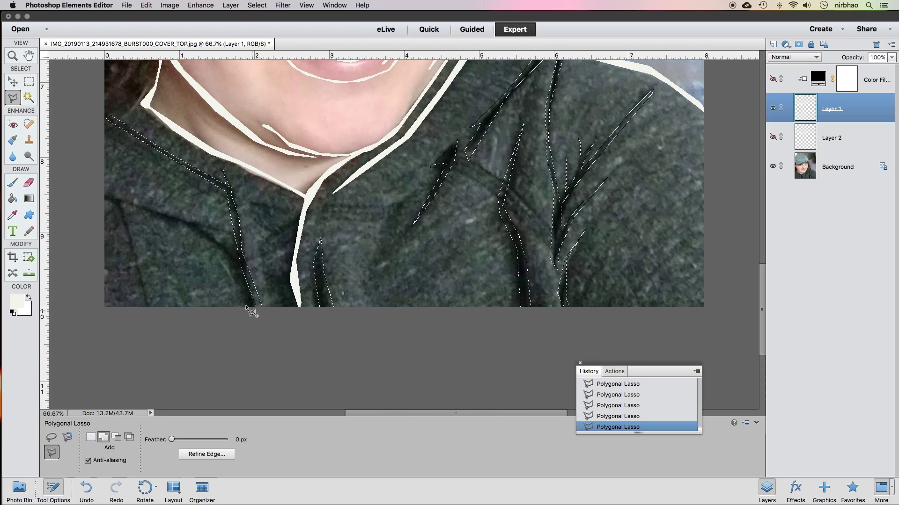
{"action": "left_click", "coordinate": [235, 252]}
{"action": "left_click", "coordinate": [91, 191]}
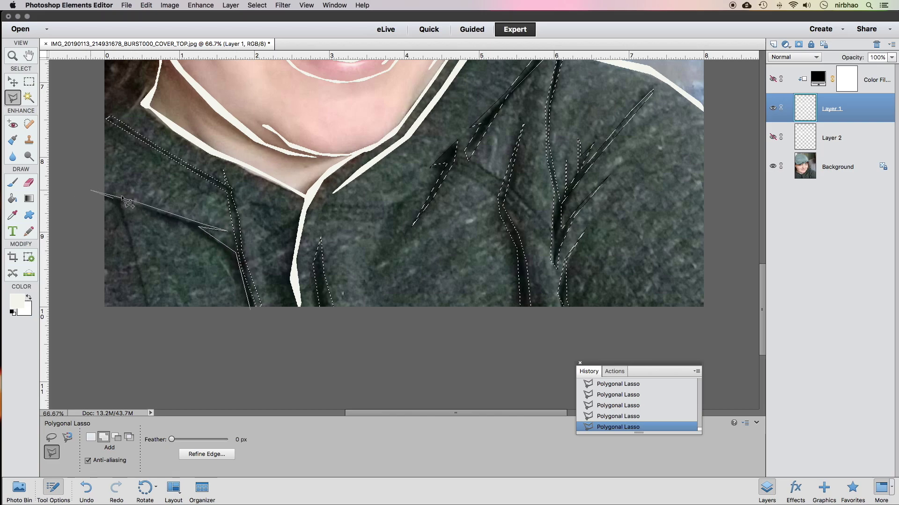
{"action": "left_click", "coordinate": [190, 226]}
{"action": "left_click", "coordinate": [226, 254]}
{"action": "left_click", "coordinate": [245, 312]}
{"action": "left_click", "coordinate": [251, 310]}
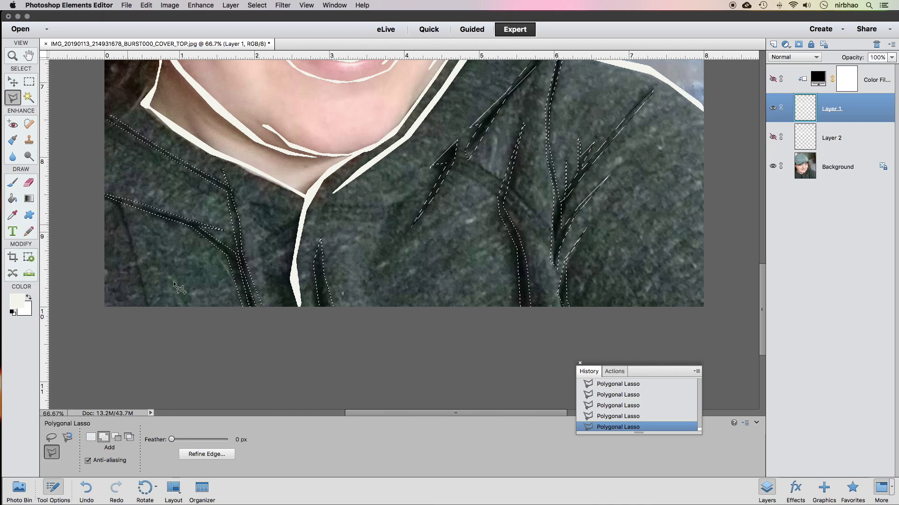
{"action": "left_click", "coordinate": [143, 308]}
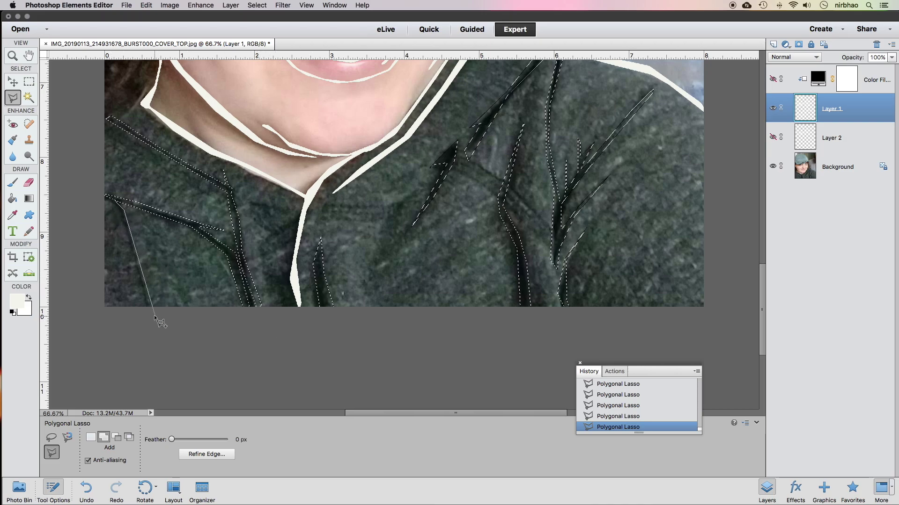
{"action": "left_click", "coordinate": [152, 315]}
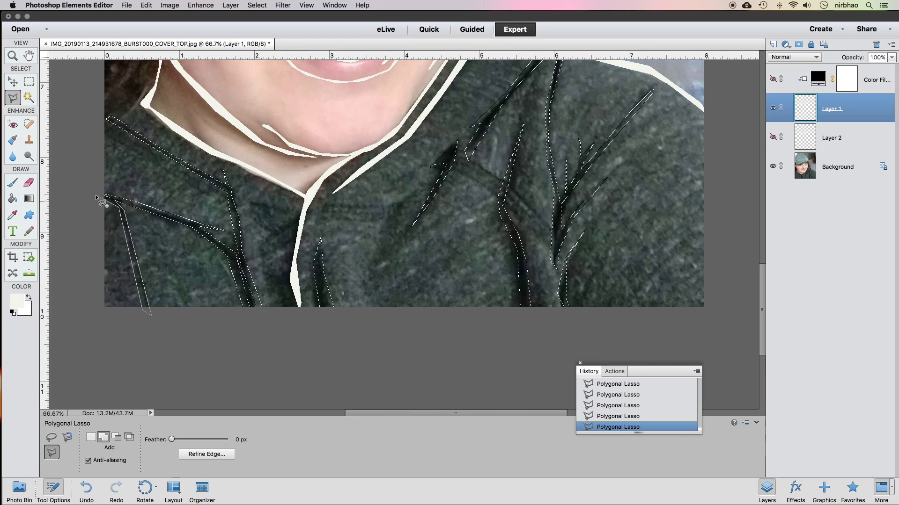
{"action": "left_click", "coordinate": [122, 213]}
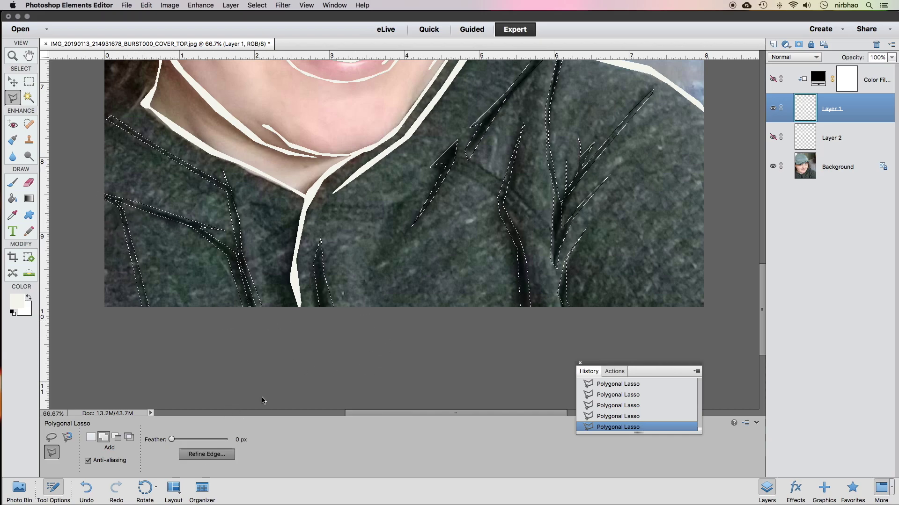
- Refine the crease selections with Smooth 27 and Shift Edge +27%, then fill them white
{"action": "key", "text": "super+alt+r"}
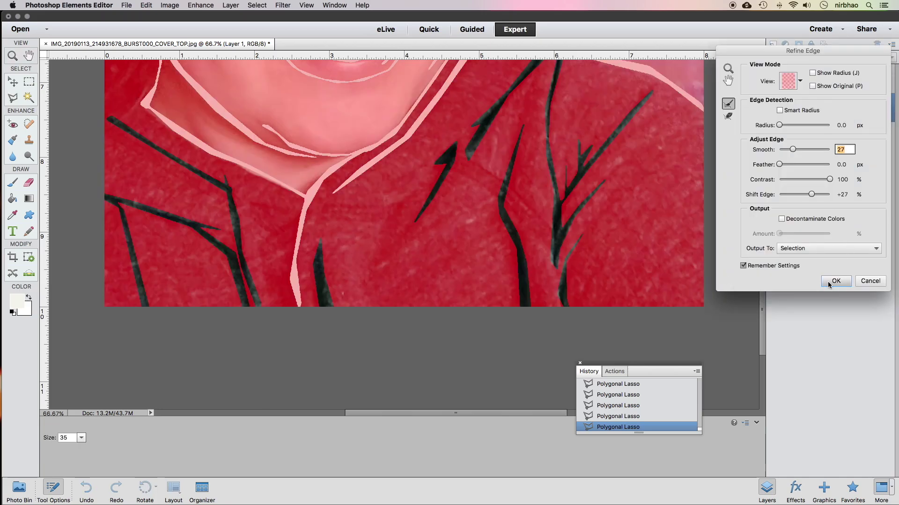
{"action": "left_click", "coordinate": [829, 282]}
{"action": "key", "text": "super+minus"}
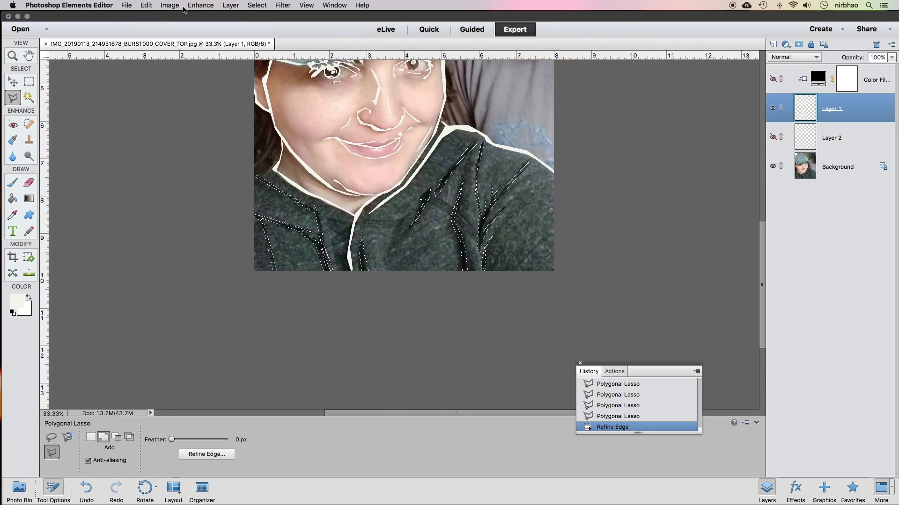
{"action": "left_click", "coordinate": [146, 5]}
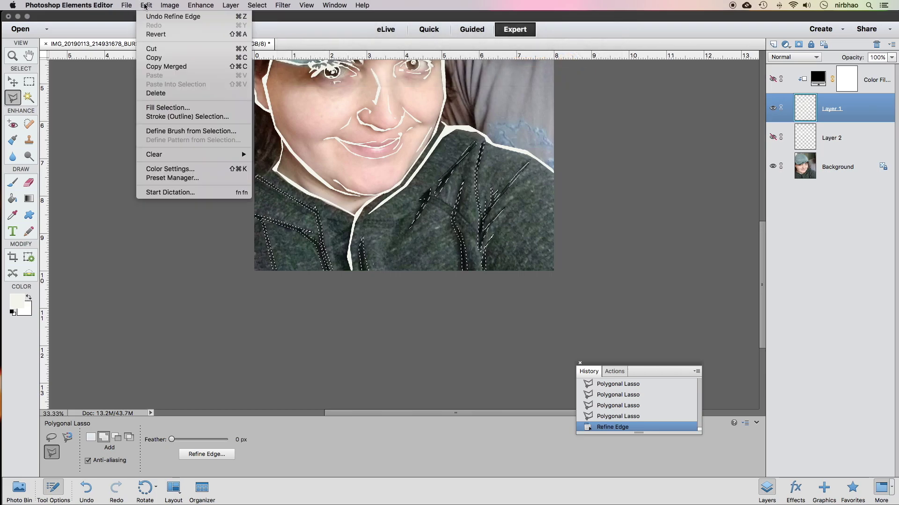
{"action": "left_click", "coordinate": [213, 108]}
{"action": "left_click", "coordinate": [509, 186]}
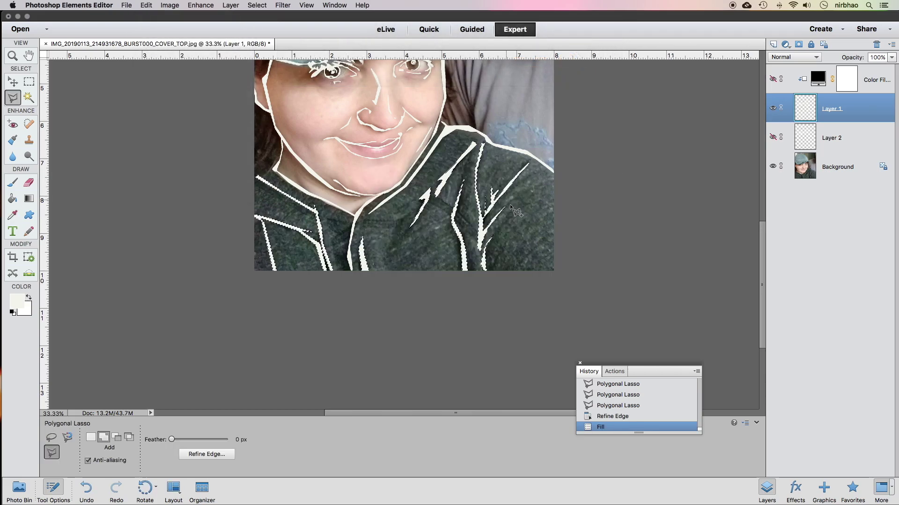
- Deselect, zoom in, and select the hair just under the cap brim
{"action": "key", "text": "super+d"}
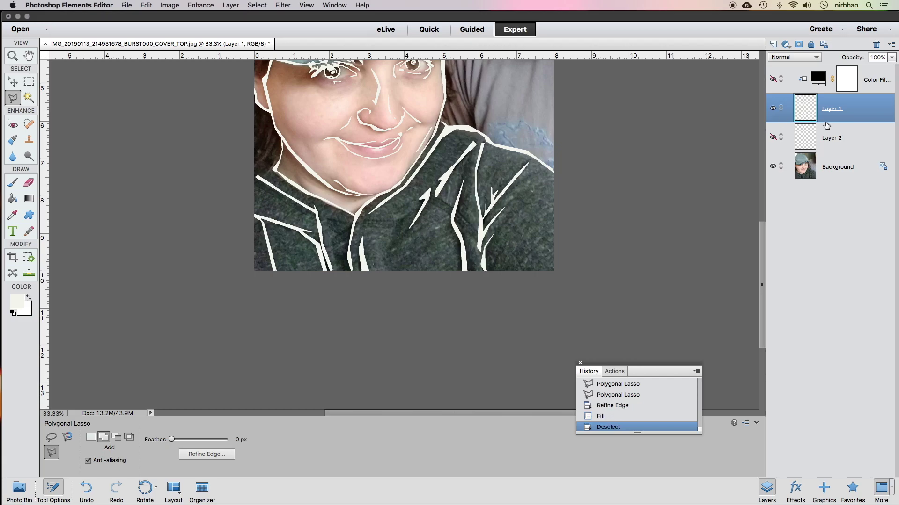
{"action": "key", "text": "super+equal"}
{"action": "key", "text": "super+equal"}
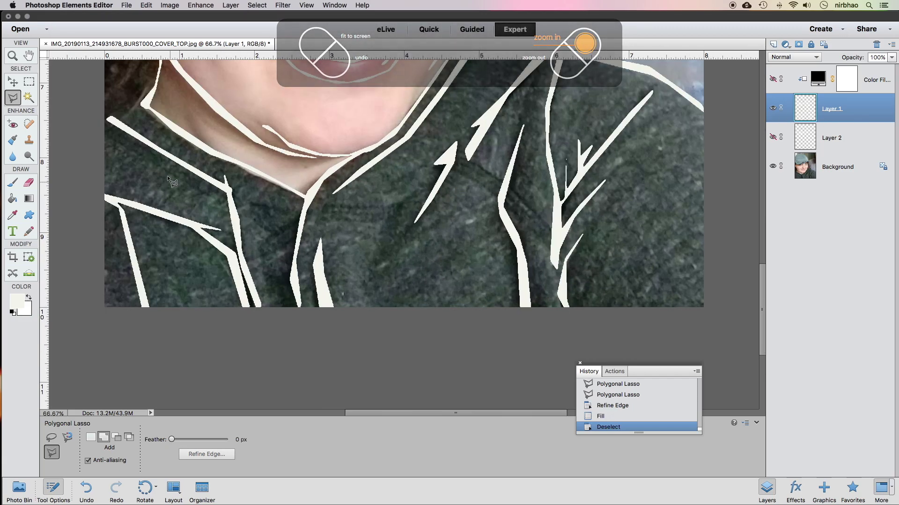
{"action": "scroll", "coordinate": [515, 96], "scroll_direction": "up", "scroll_amount": 10}
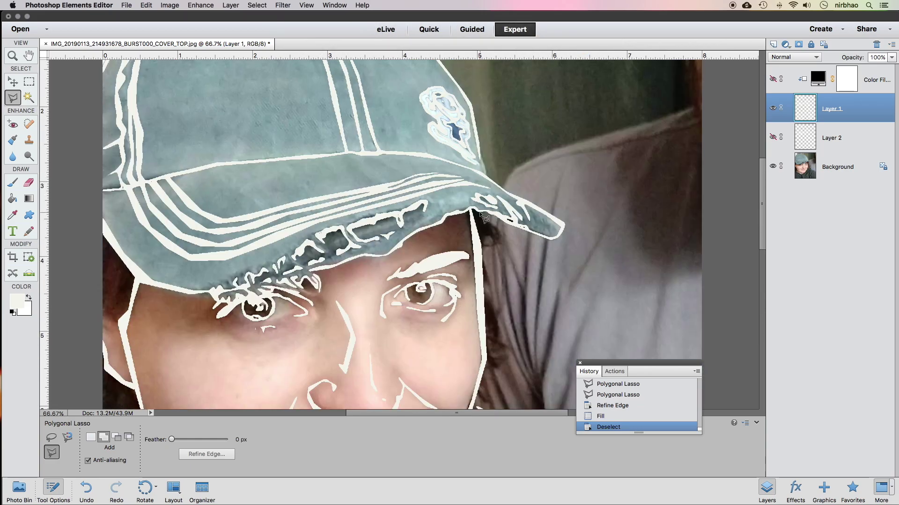
{"action": "left_click", "coordinate": [473, 209]}
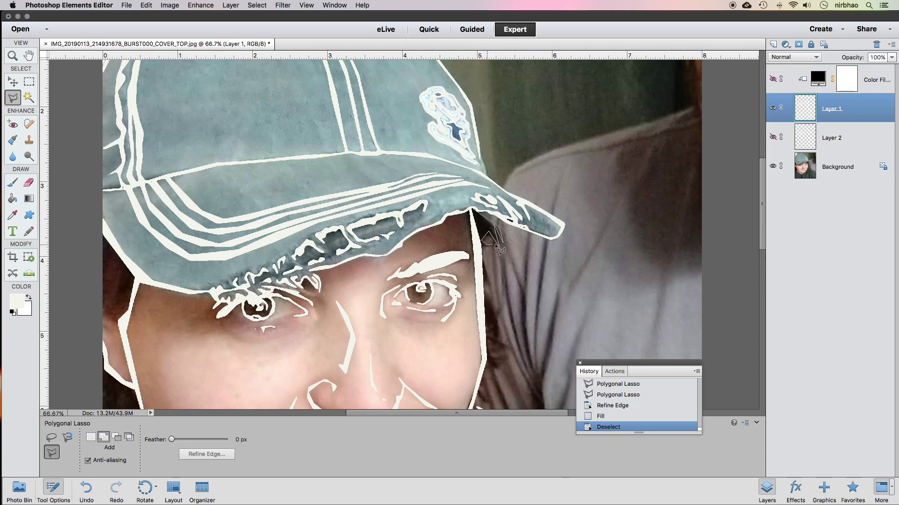
{"action": "double_click", "coordinate": [481, 251]}
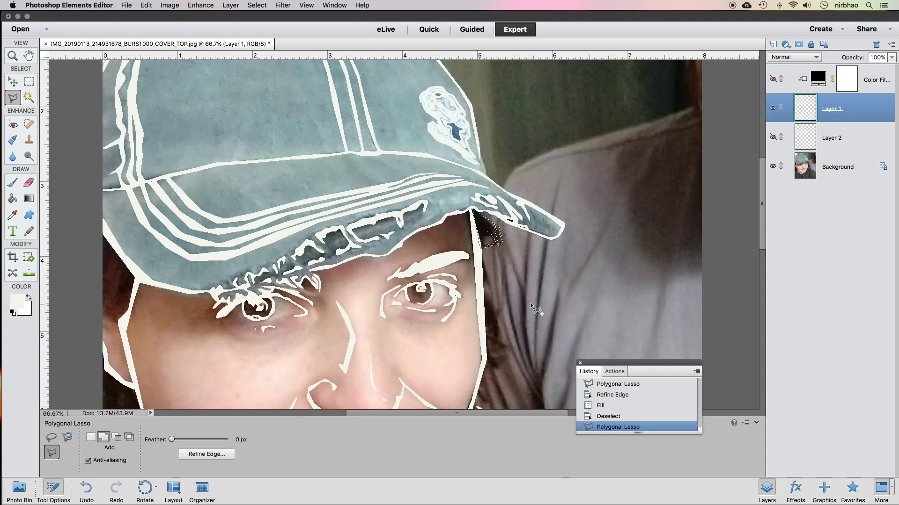
- Outline hair along the right face edge and the zig-zag strand beside the cheek
{"action": "scroll", "coordinate": [528, 303], "scroll_direction": "down", "scroll_amount": 5}
{"action": "left_click", "coordinate": [481, 110]}
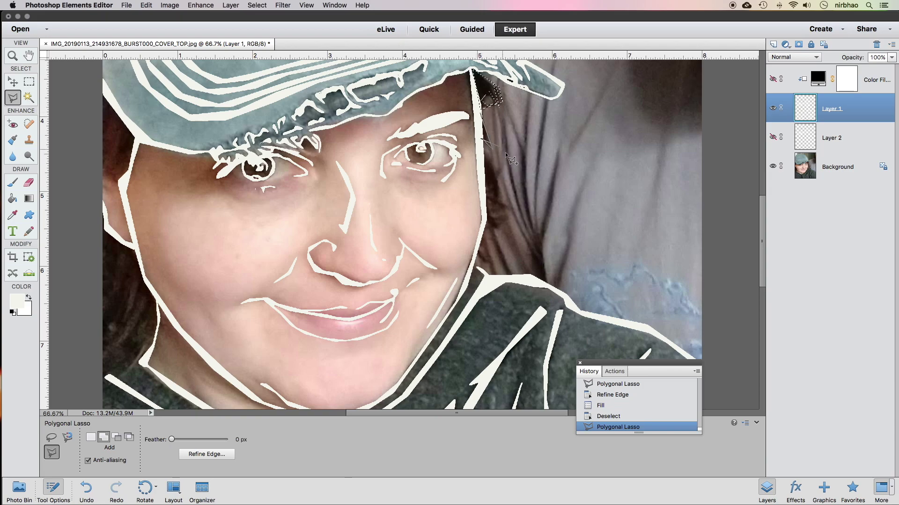
{"action": "left_click", "coordinate": [491, 149]}
{"action": "double_click", "coordinate": [486, 118]}
{"action": "left_click", "coordinate": [483, 151]}
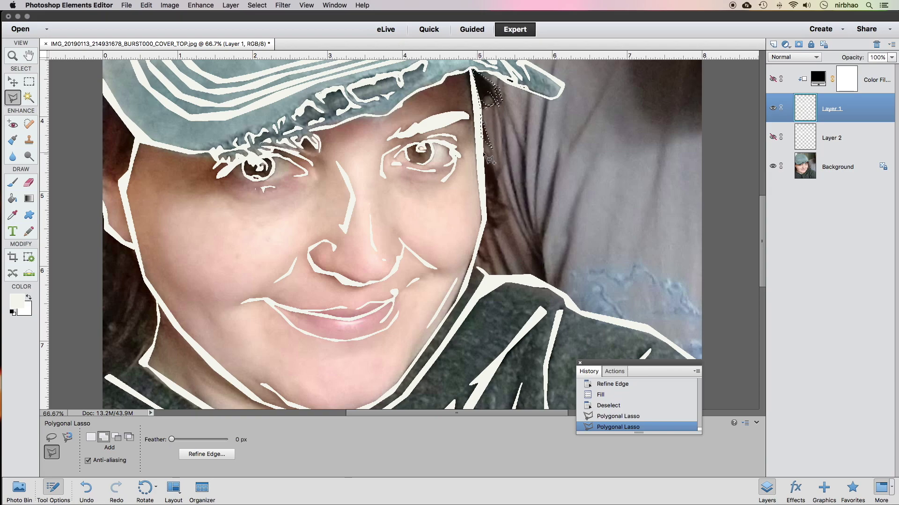
{"action": "left_click", "coordinate": [489, 179]}
{"action": "left_click", "coordinate": [483, 193]}
{"action": "left_click", "coordinate": [496, 190]}
{"action": "left_click", "coordinate": [485, 200]}
{"action": "left_click", "coordinate": [485, 217]}
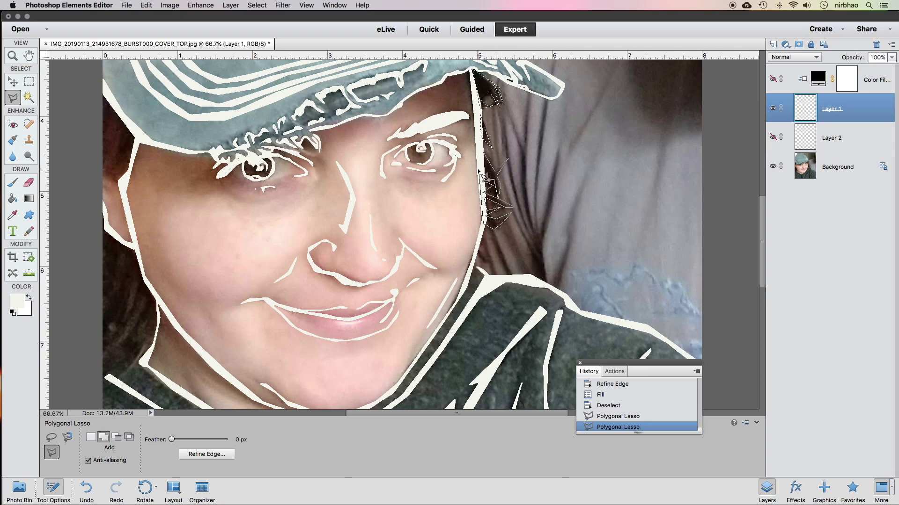
{"action": "left_click", "coordinate": [490, 164]}
- Add a selection around the hair strands beside the right jaw
{"action": "left_click", "coordinate": [482, 237]}
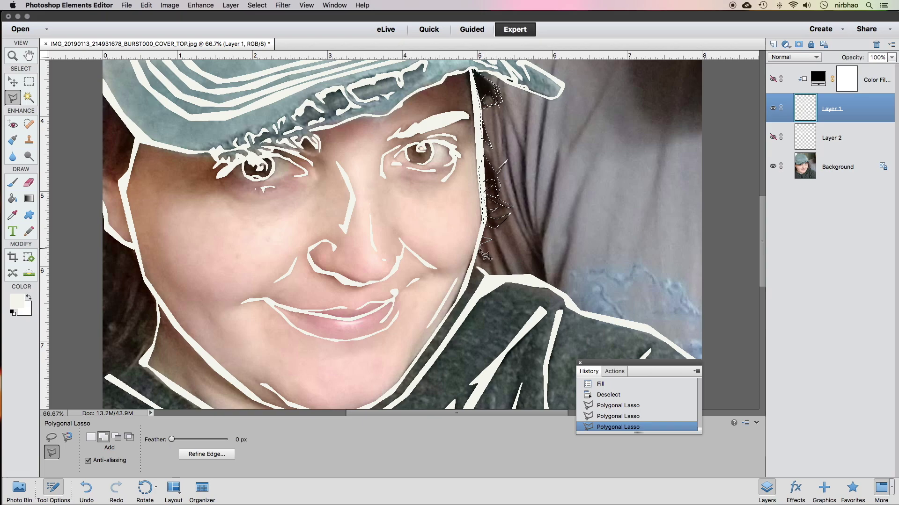
{"action": "left_click", "coordinate": [489, 256]}
{"action": "left_click", "coordinate": [482, 263]}
{"action": "left_click", "coordinate": [474, 252]}
{"action": "left_click", "coordinate": [483, 238]}
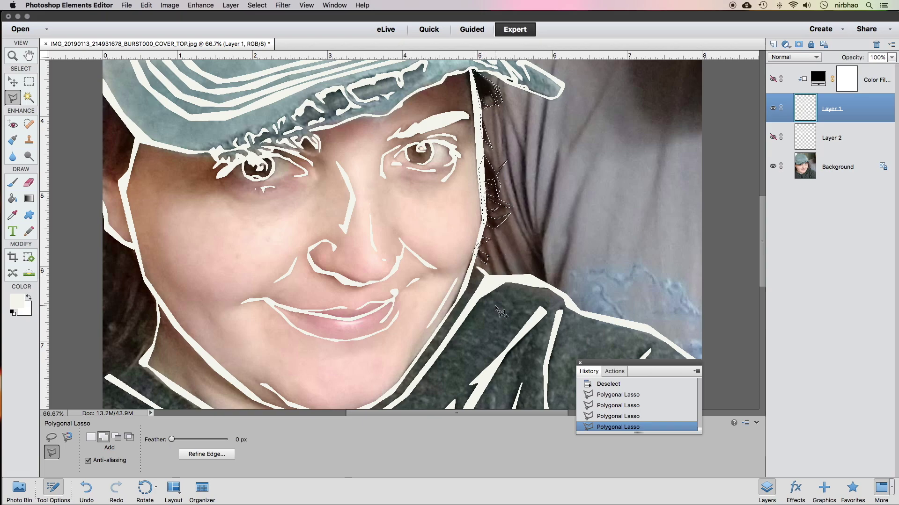
{"action": "scroll", "coordinate": [243, 283], "scroll_direction": "left", "scroll_amount": 5}
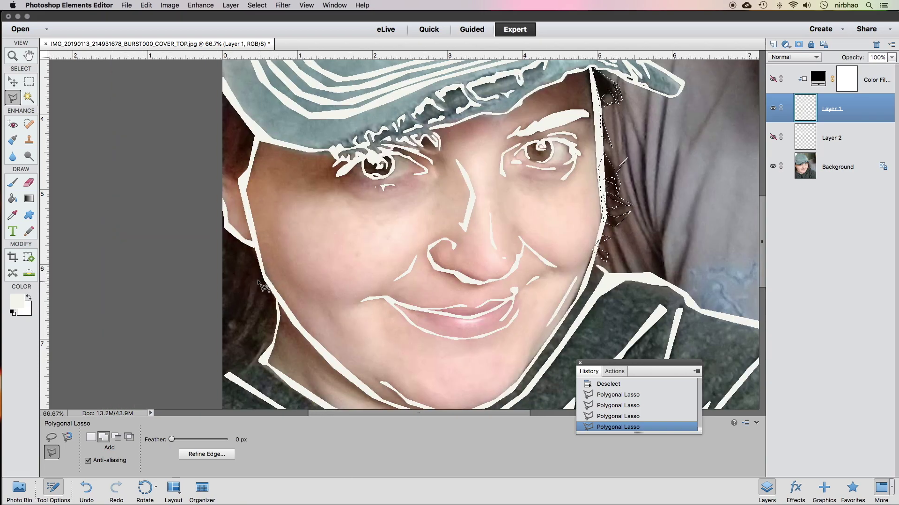
- Outline several hair strands along the left jaw and lower left of the face
{"action": "left_click", "coordinate": [261, 272]}
{"action": "left_click", "coordinate": [240, 322]}
{"action": "left_click", "coordinate": [259, 257]}
{"action": "left_click", "coordinate": [261, 272]}
{"action": "left_click", "coordinate": [271, 294]}
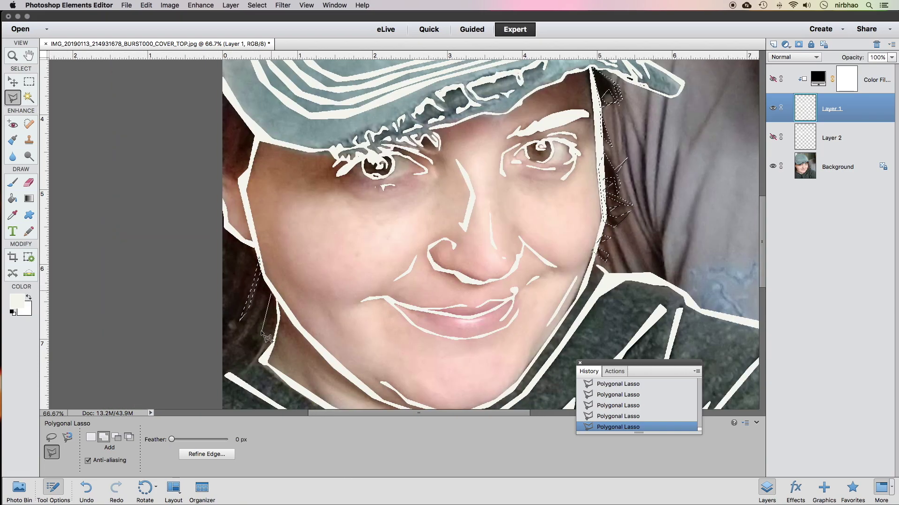
{"action": "left_click", "coordinate": [228, 353]}
{"action": "left_click", "coordinate": [267, 280]}
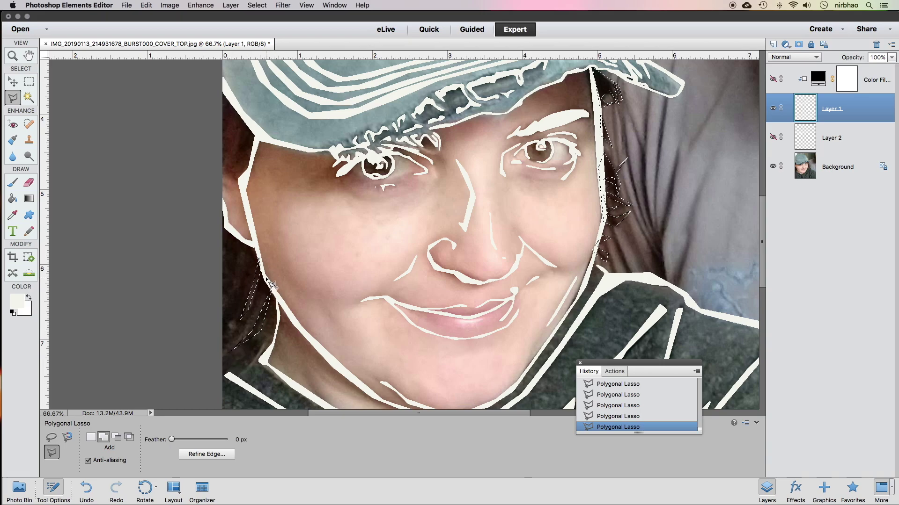
{"action": "left_click", "coordinate": [264, 278]}
{"action": "left_click", "coordinate": [223, 348]}
{"action": "left_click", "coordinate": [240, 345]}
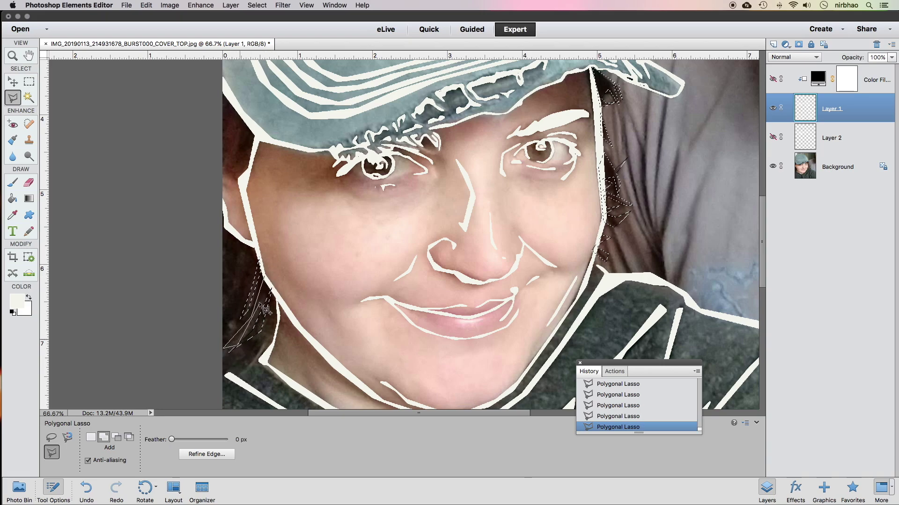
{"action": "left_click", "coordinate": [265, 279]}
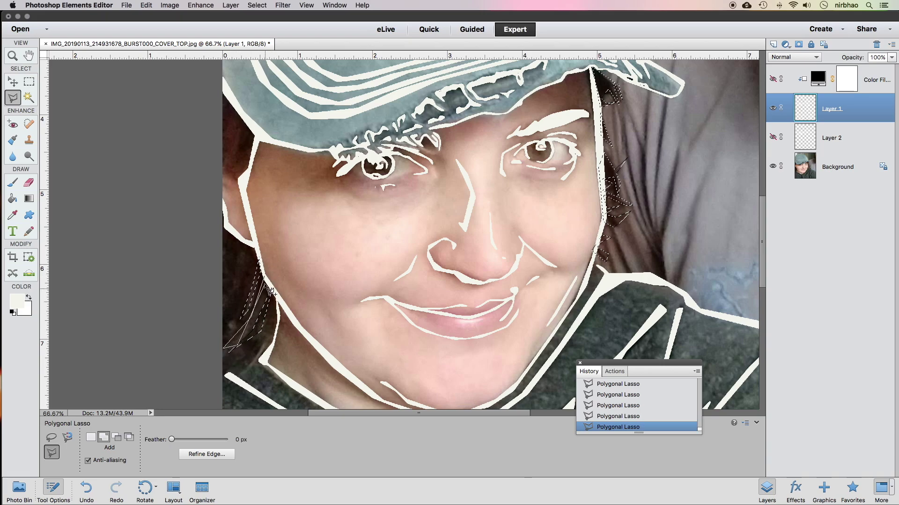
- Add hair outlines near the ear and beside the cap, then bring up Refine Edge
{"action": "left_click", "coordinate": [247, 241]}
{"action": "left_click", "coordinate": [244, 285]}
{"action": "left_click", "coordinate": [223, 322]}
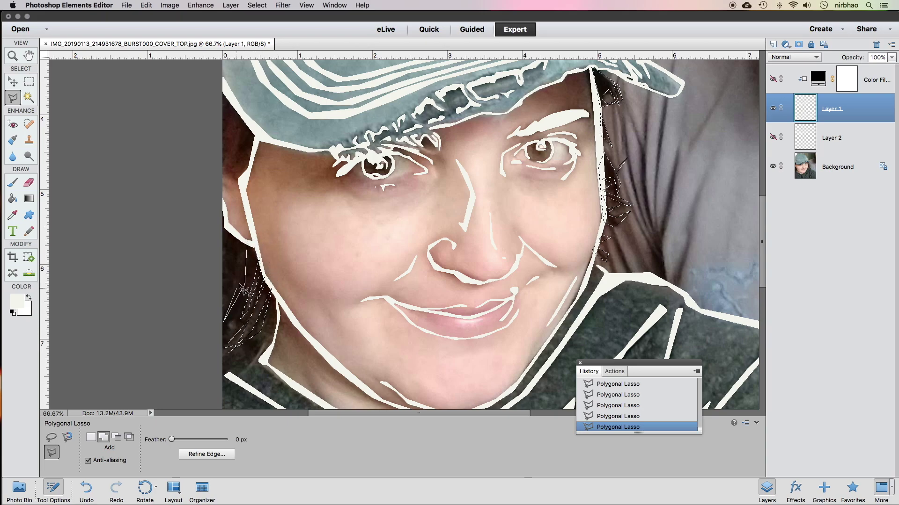
{"action": "left_click", "coordinate": [252, 248]}
{"action": "scroll", "coordinate": [252, 248], "scroll_direction": "down", "scroll_amount": 5}
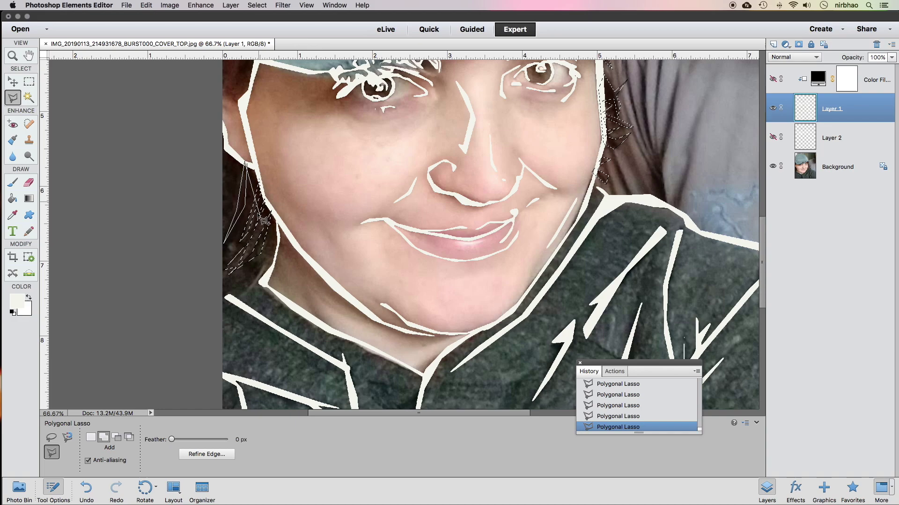
{"action": "scroll", "coordinate": [298, 183], "scroll_direction": "up", "scroll_amount": 5}
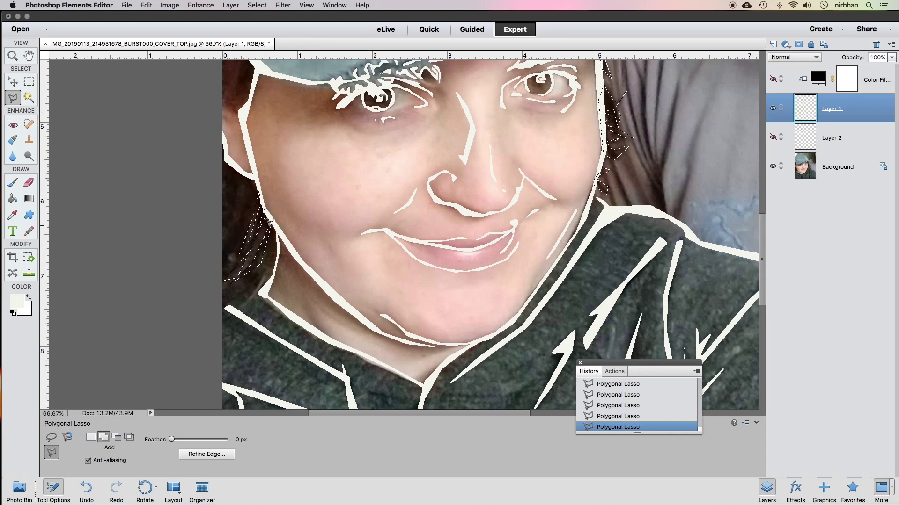
{"action": "left_click", "coordinate": [254, 186]}
{"action": "left_click", "coordinate": [231, 221]}
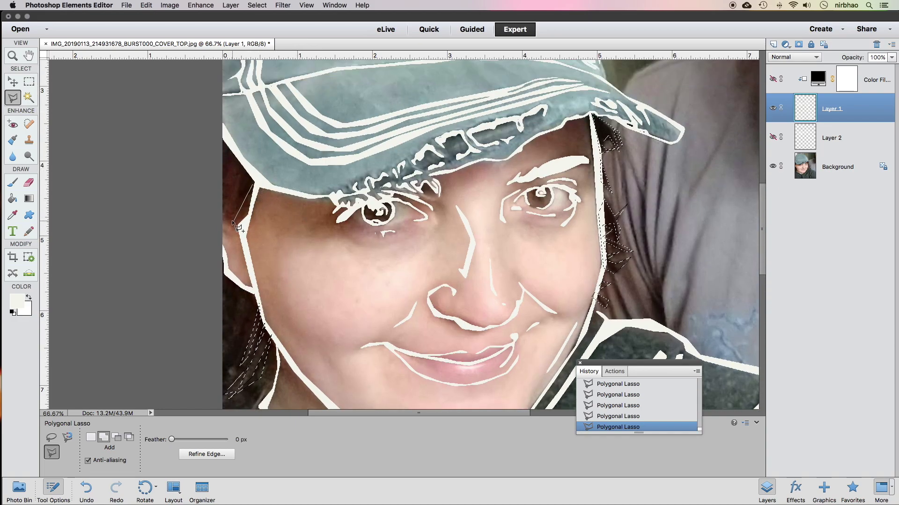
{"action": "left_click", "coordinate": [223, 211]}
{"action": "left_click", "coordinate": [231, 157]}
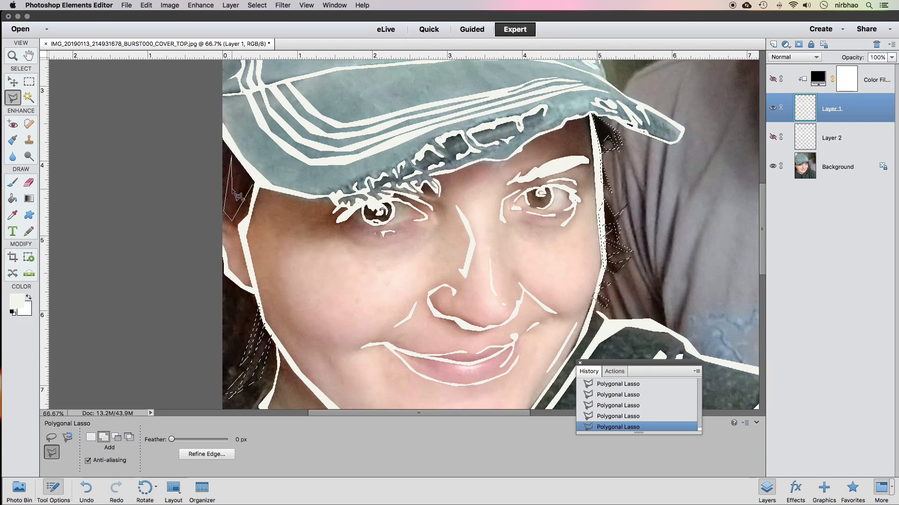
{"action": "left_click", "coordinate": [234, 218]}
{"action": "left_click", "coordinate": [258, 180]}
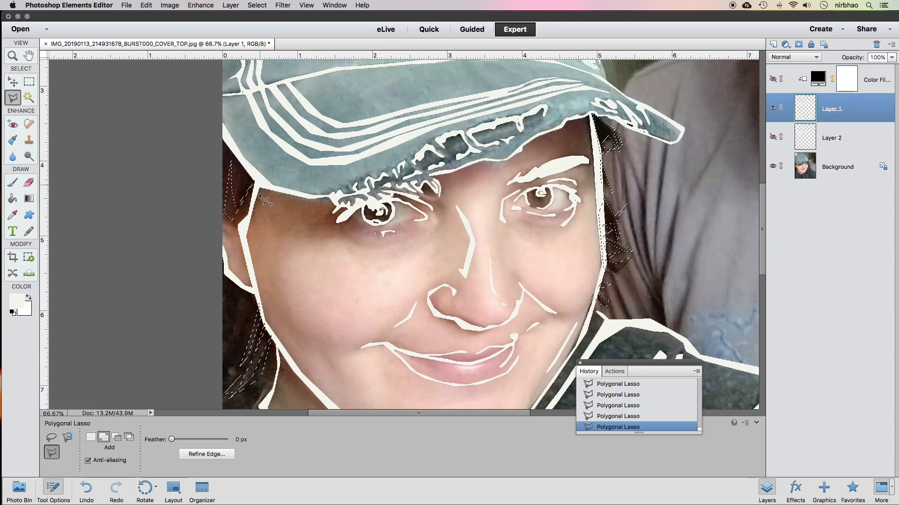
{"action": "left_click", "coordinate": [207, 454]}
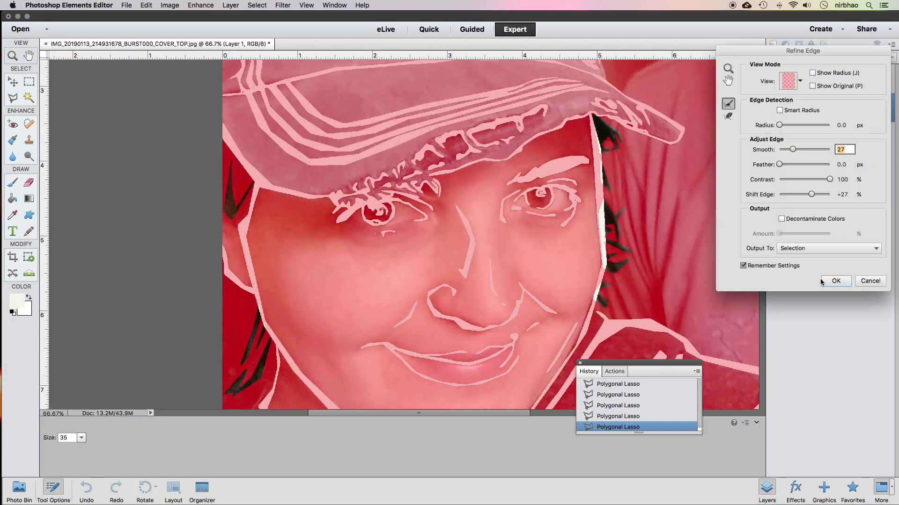
- Accept the Smooth 27, Shift Edge +27 edges, fill the hair white, deselect, and fit on screen
{"action": "left_click", "coordinate": [835, 281]}
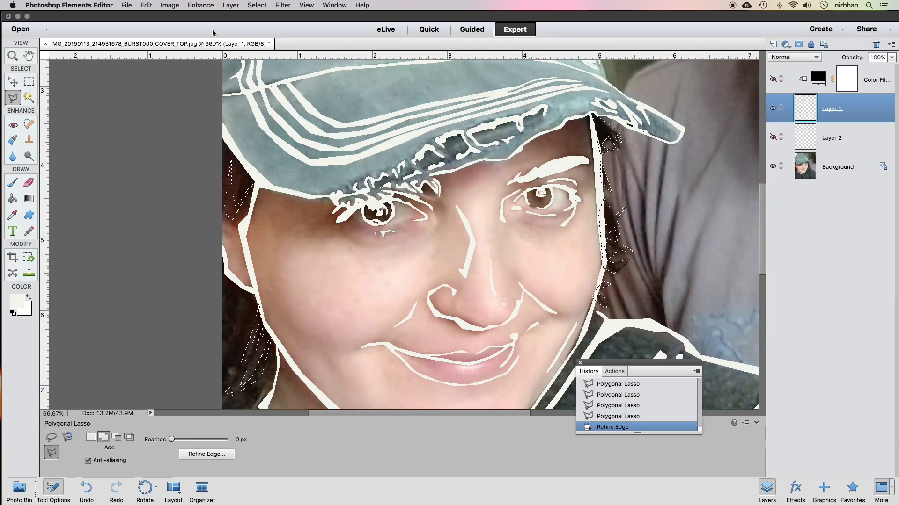
{"action": "left_click", "coordinate": [146, 5]}
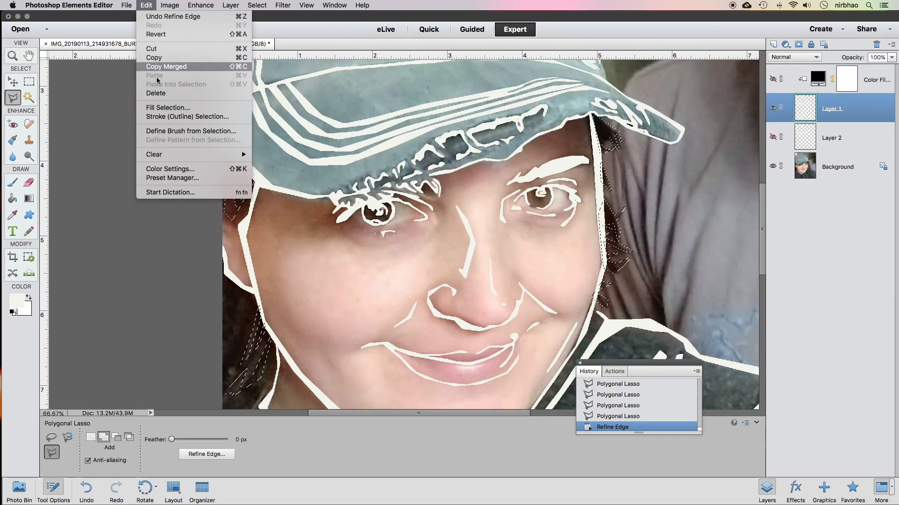
{"action": "left_click", "coordinate": [199, 109]}
{"action": "key", "text": "Return"}
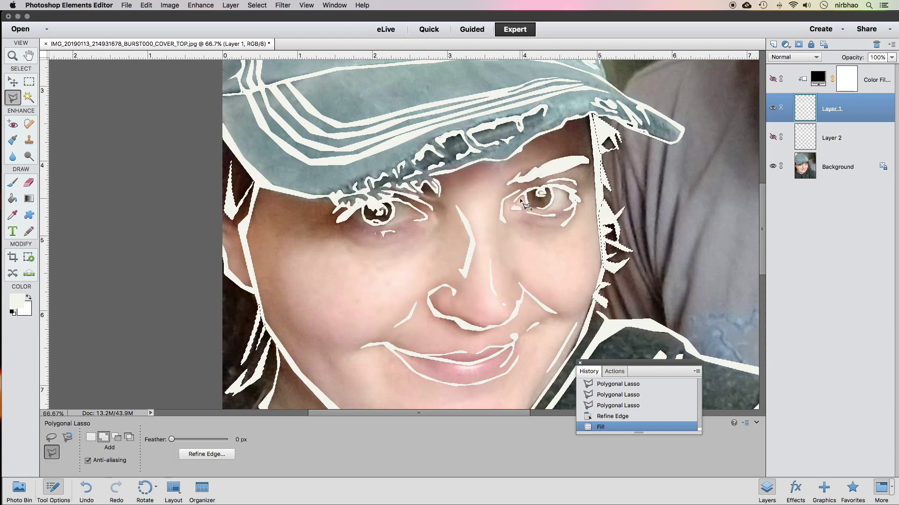
{"action": "key", "text": "super+d"}
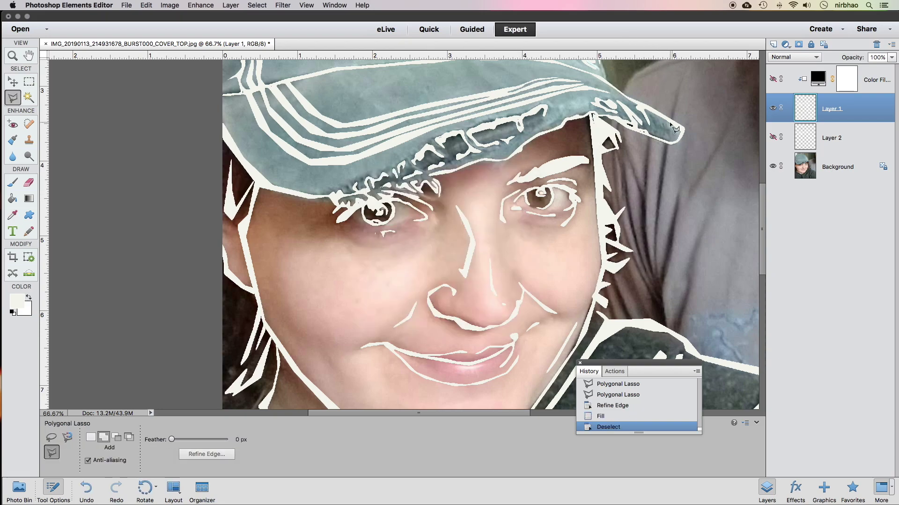
{"action": "key", "text": "super+0"}
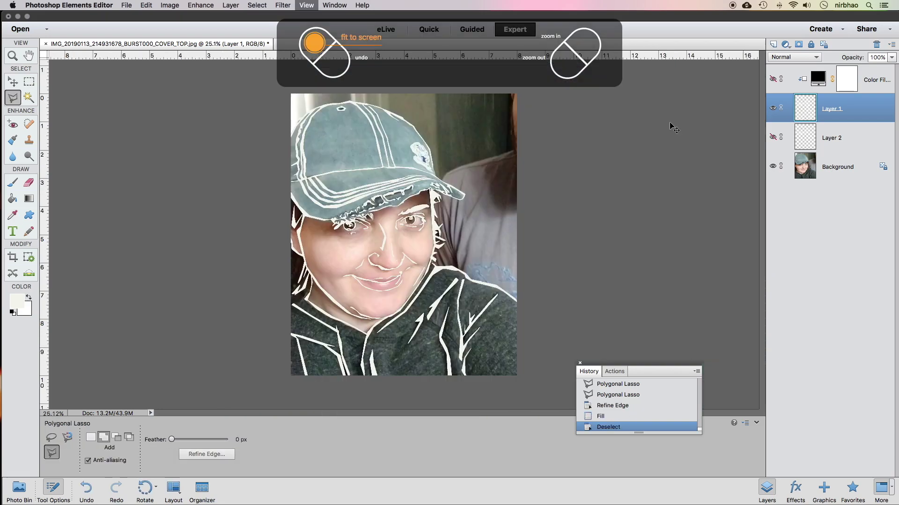
- Hide the photo, make the strokes black, and Magnetic-Lasso the right shoulder edge
{"action": "left_click", "coordinate": [772, 166]}
{"action": "left_click", "coordinate": [773, 78]}
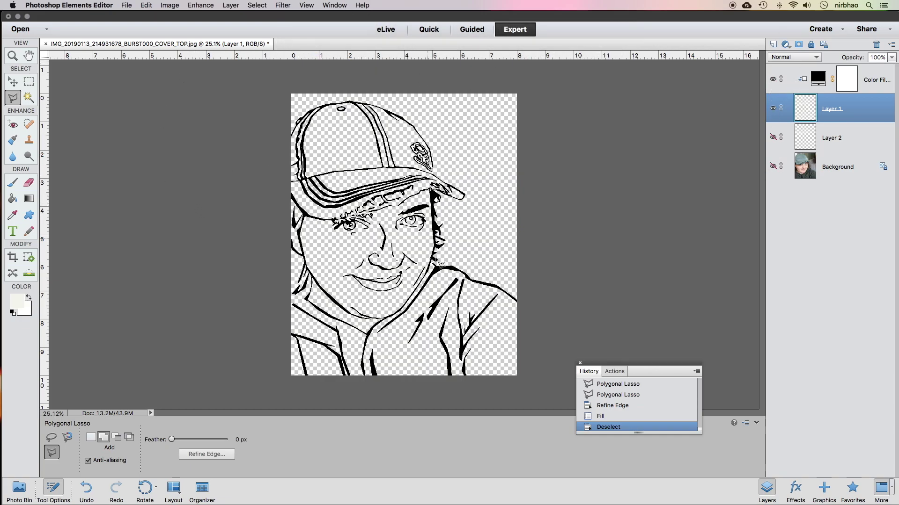
{"action": "left_click", "coordinate": [67, 437]}
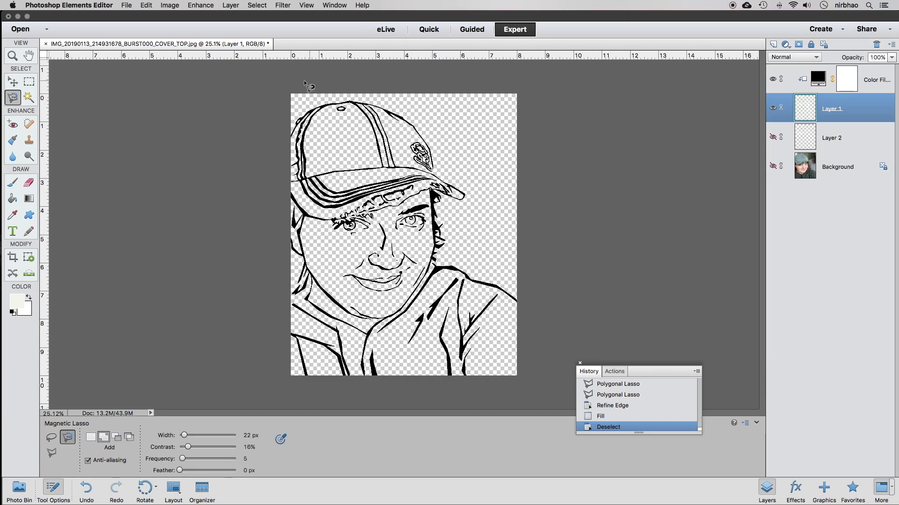
{"action": "left_click", "coordinate": [291, 140]}
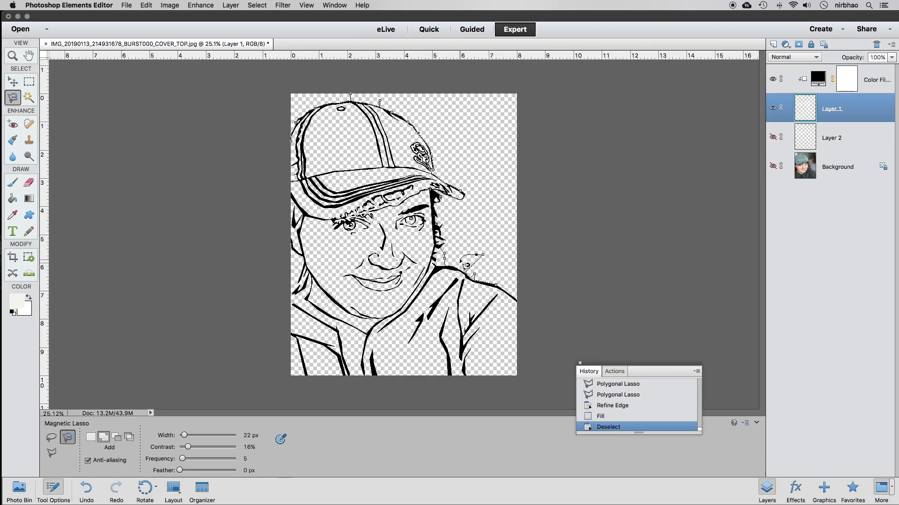
{"action": "key", "text": "BackSpace"}
{"action": "key", "text": "F1"}
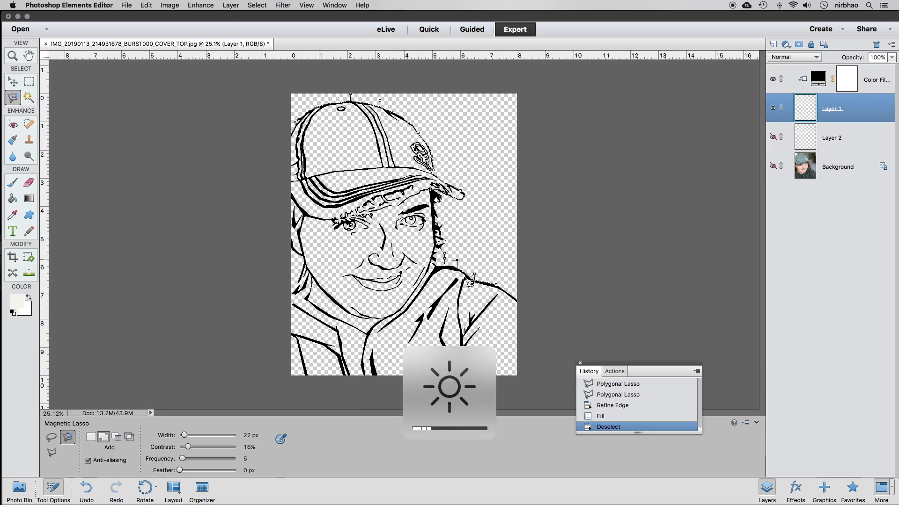
{"action": "key", "text": "Escape"}
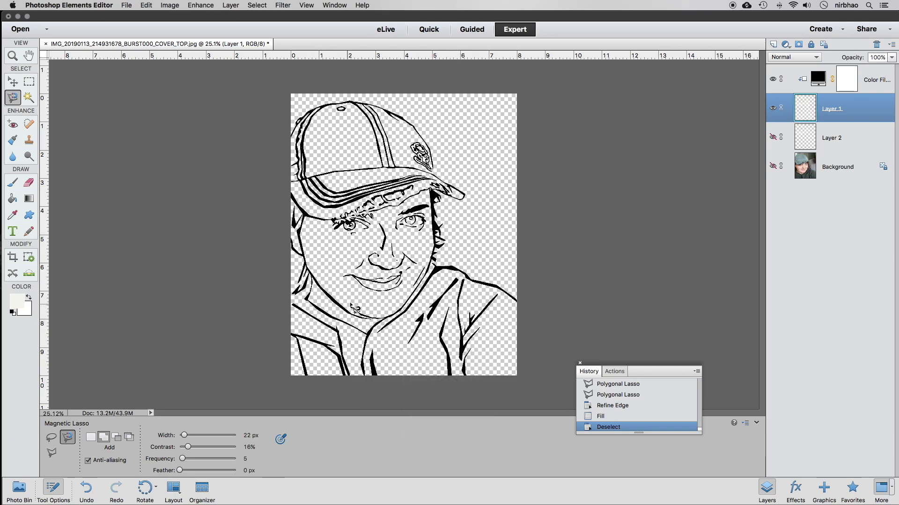
{"action": "left_click", "coordinate": [516, 304]}
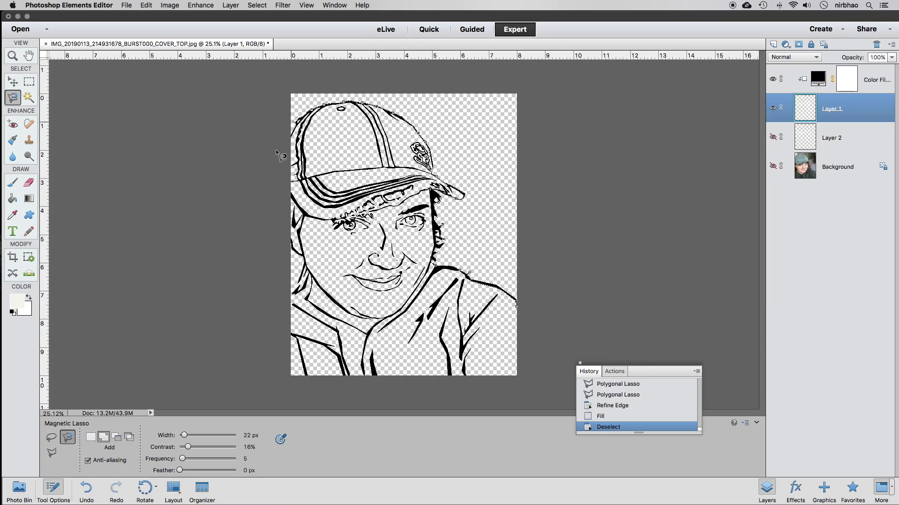
{"action": "double_click", "coordinate": [524, 314]}
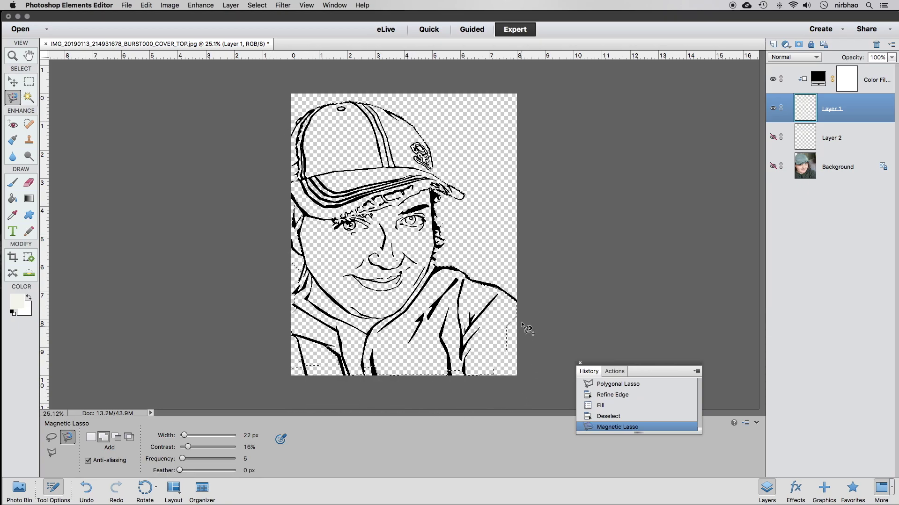
- Add a Polygonal Lasso outline around the lower body down past the canvas bottom
{"action": "left_click", "coordinate": [50, 451]}
{"action": "left_click", "coordinate": [311, 192]}
{"action": "left_click", "coordinate": [303, 348]}
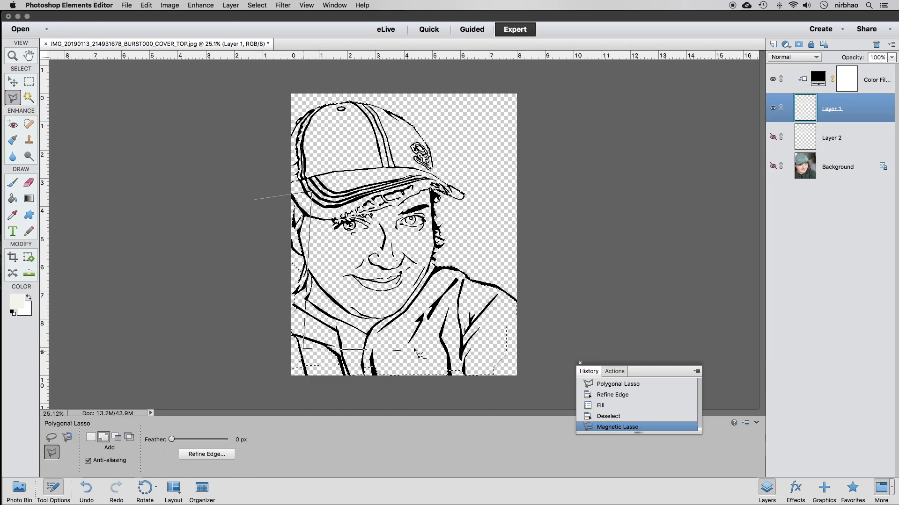
{"action": "left_click", "coordinate": [459, 346]}
{"action": "left_click", "coordinate": [500, 312]}
{"action": "left_click", "coordinate": [550, 325]}
{"action": "left_click", "coordinate": [540, 401]}
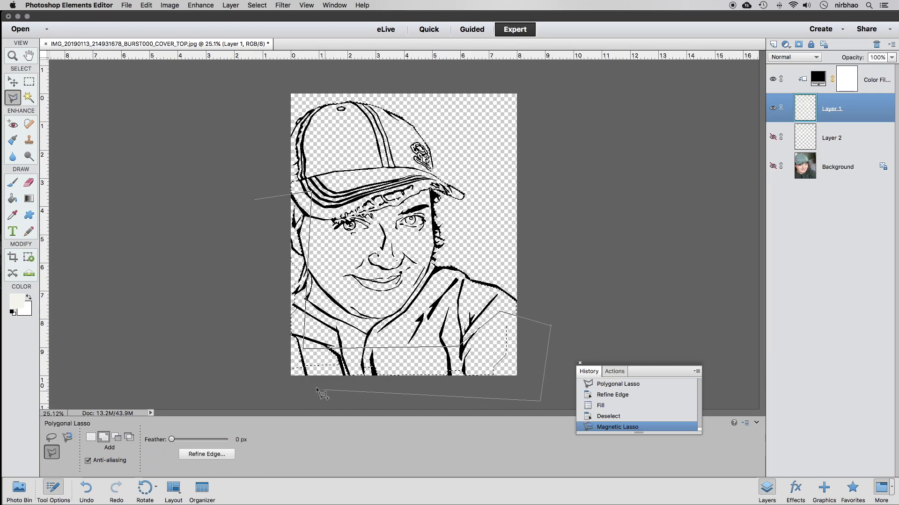
{"action": "left_click", "coordinate": [323, 388]}
{"action": "left_click", "coordinate": [238, 368]}
{"action": "left_click", "coordinate": [257, 202]}
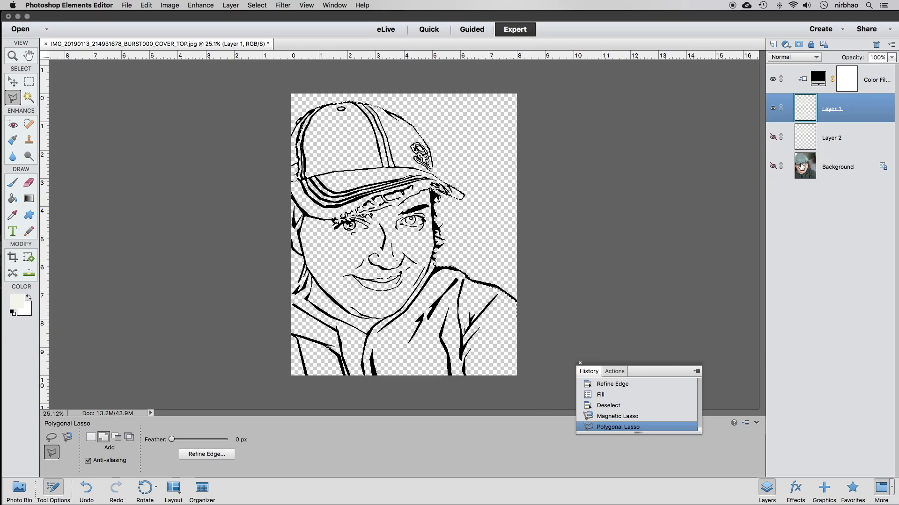
- Add a white Solid Color fill layer, Color Fill 2, above Layer 2, then reselect Layer 2
{"action": "left_click", "coordinate": [808, 150]}
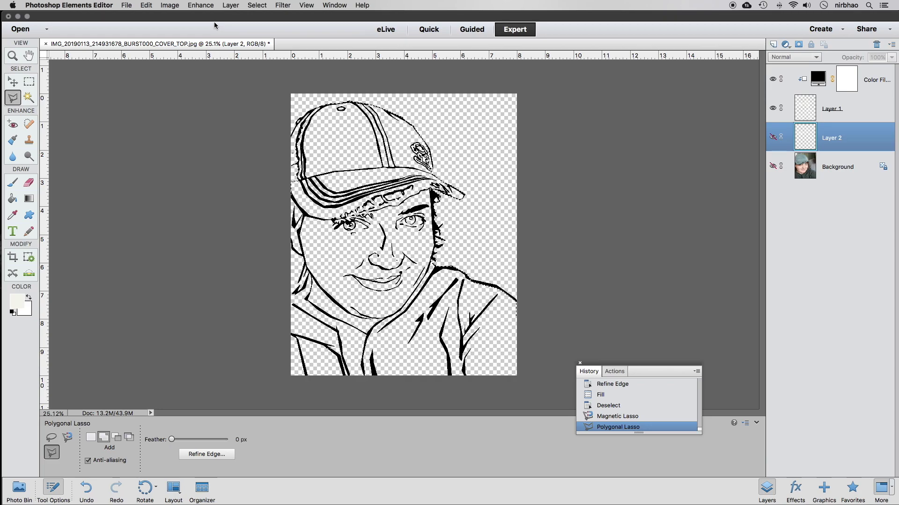
{"action": "left_click", "coordinate": [231, 5]}
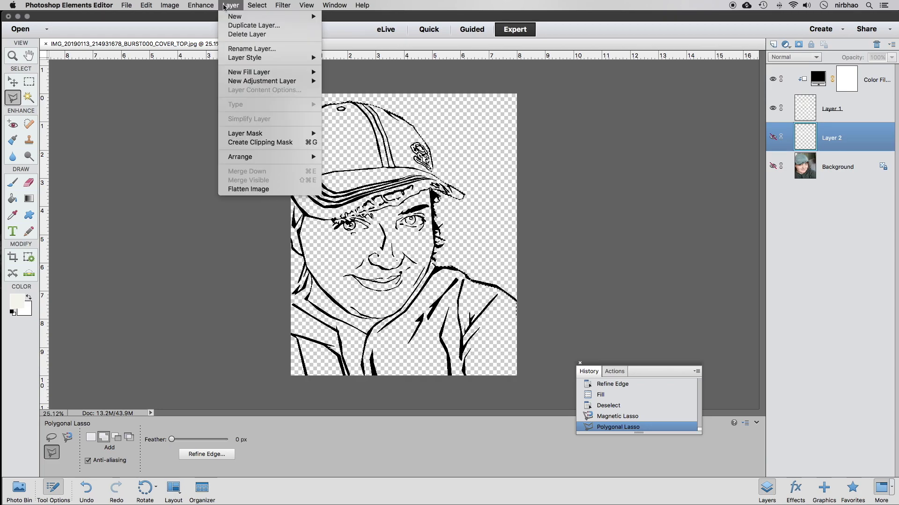
{"action": "mouse_move", "coordinate": [266, 75]}
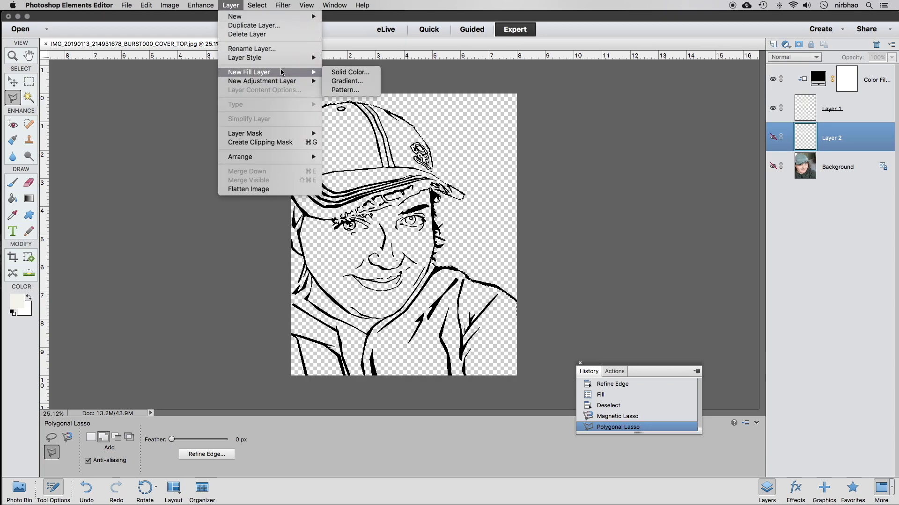
{"action": "left_click", "coordinate": [348, 73]}
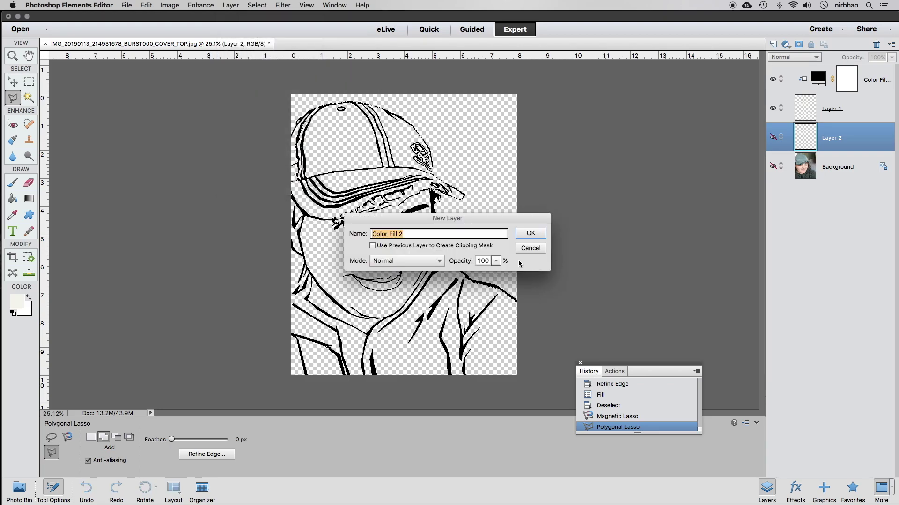
{"action": "left_click", "coordinate": [539, 233]}
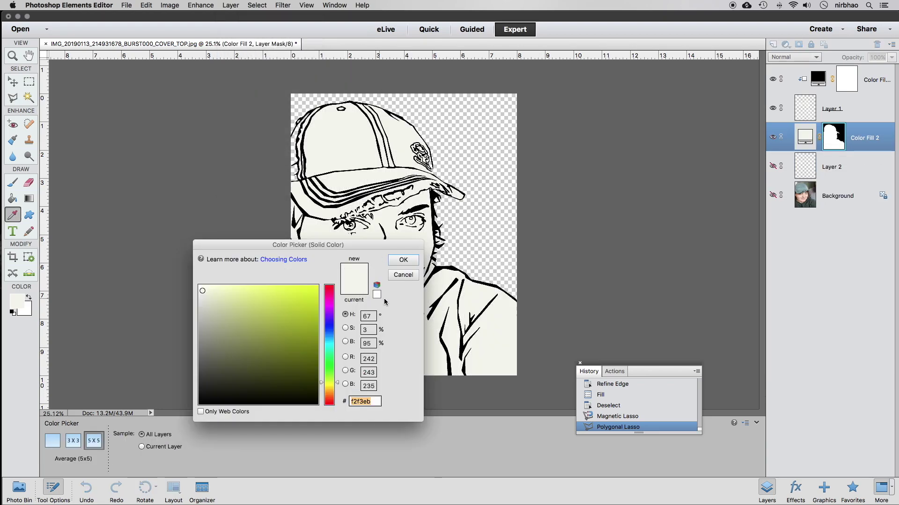
{"action": "left_click", "coordinate": [376, 295]}
{"action": "left_click", "coordinate": [403, 260]}
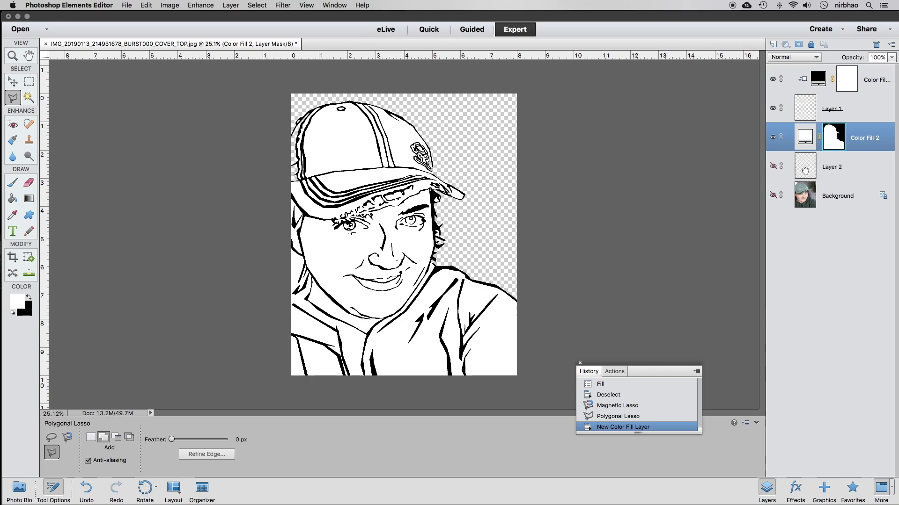
{"action": "left_click", "coordinate": [804, 172]}
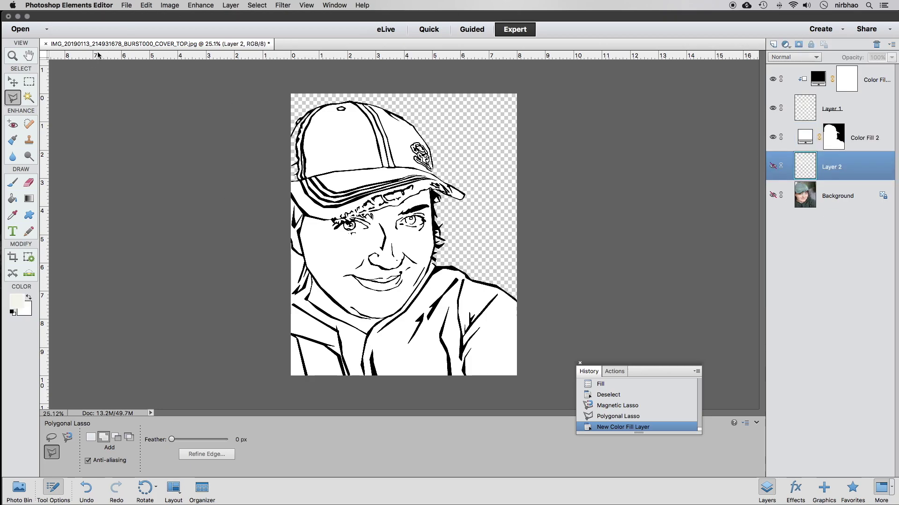
{"action": "left_click", "coordinate": [125, 4]}
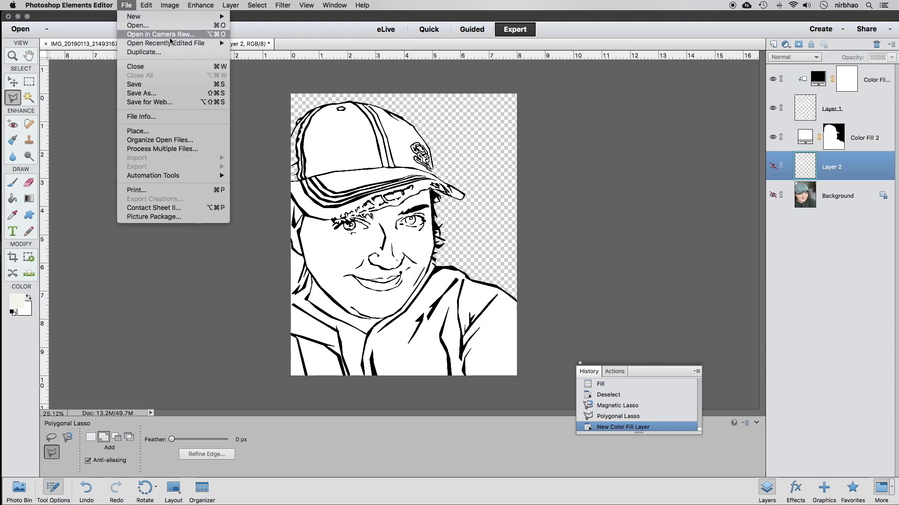
{"action": "mouse_move", "coordinate": [175, 41]}
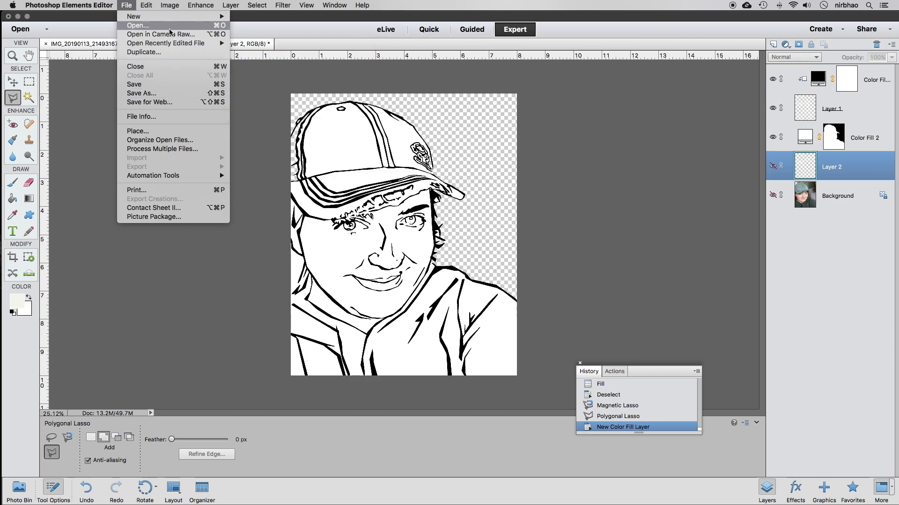
- Open Untitled-2 through Untitled-8.psd from the block printing images spirograph folder
{"action": "left_click", "coordinate": [170, 28]}
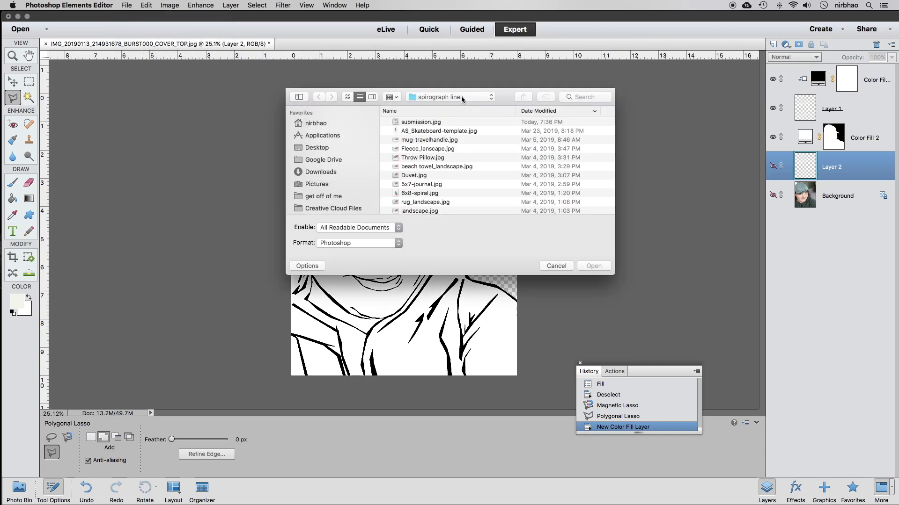
{"action": "left_click", "coordinate": [326, 197]}
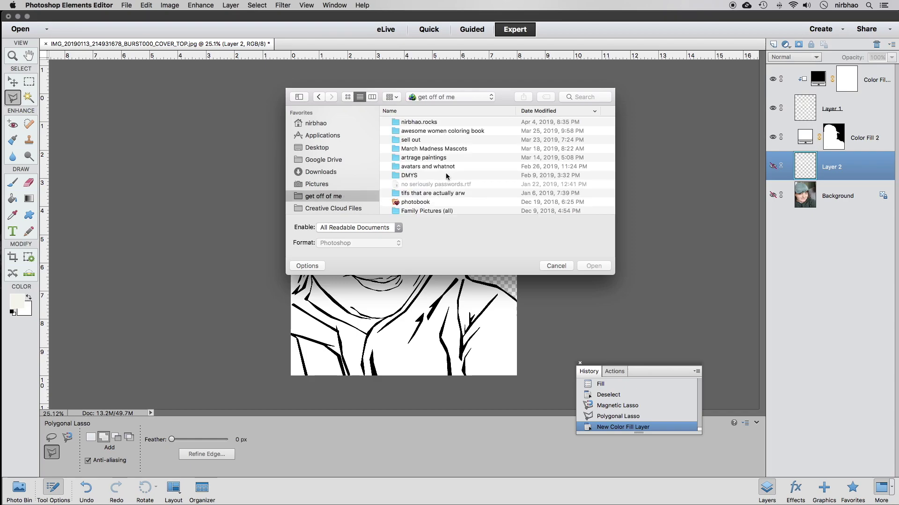
{"action": "scroll", "coordinate": [444, 177], "scroll_direction": "down", "scroll_amount": 10}
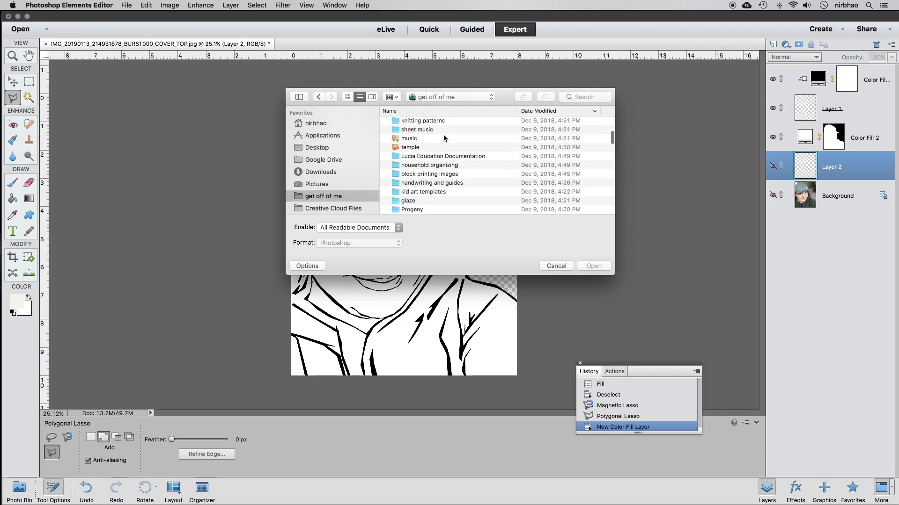
{"action": "double_click", "coordinate": [430, 176]}
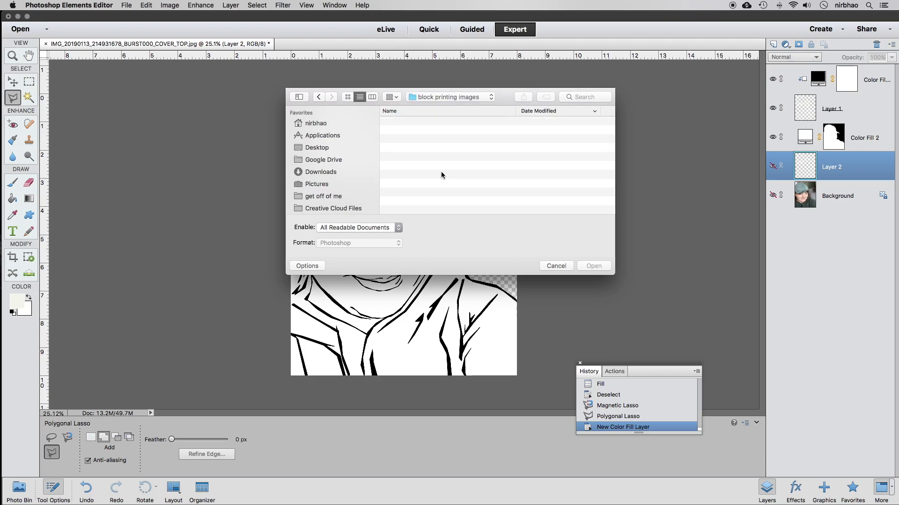
{"action": "double_click", "coordinate": [427, 123]}
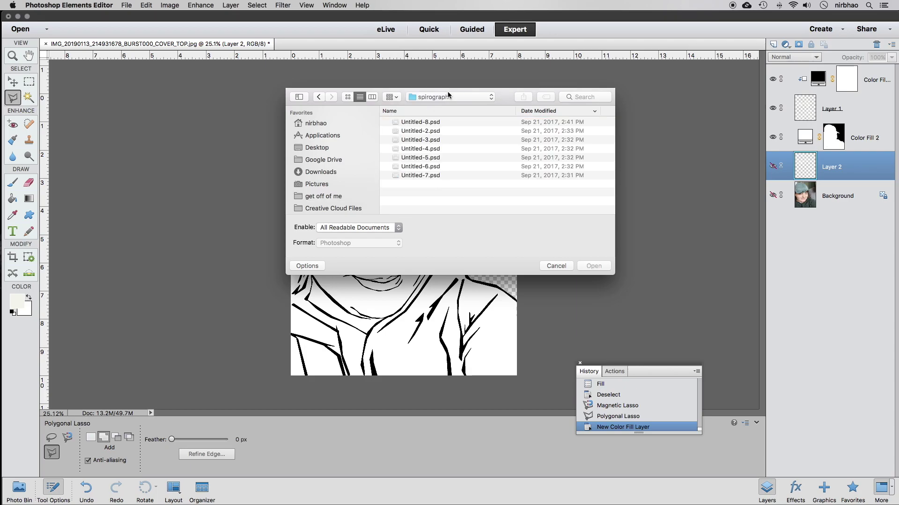
{"action": "left_click", "coordinate": [434, 123]}
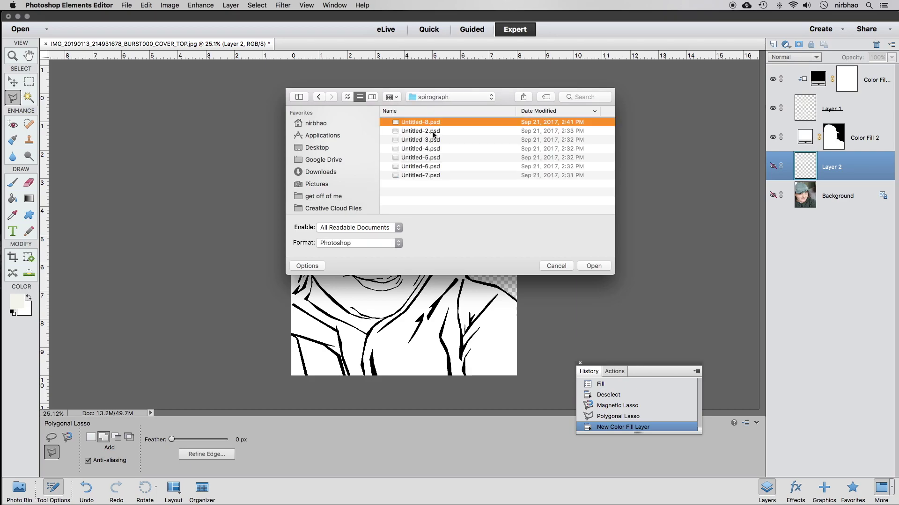
{"action": "left_click", "coordinate": [431, 176], "text": "shift"}
{"action": "left_click", "coordinate": [594, 266]}
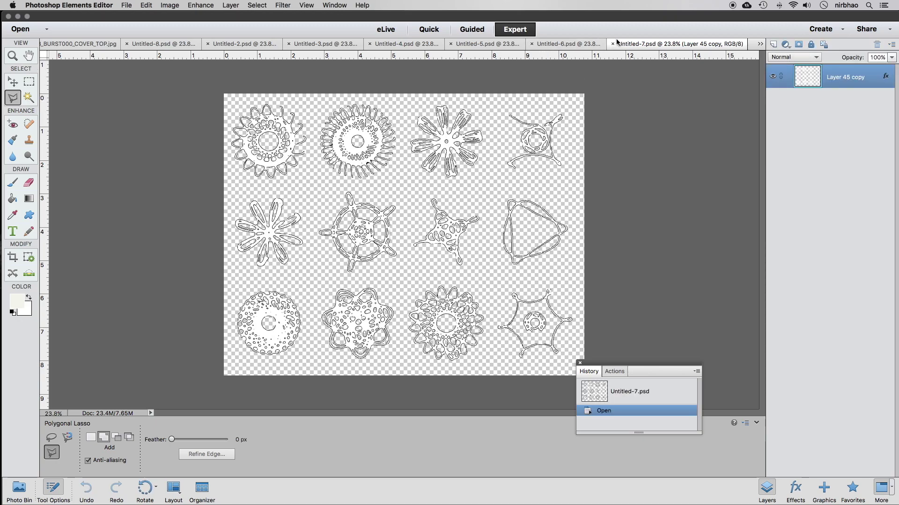
- Preview the Untitled-6, Untitled-5 and Untitled-4 doodle sheets, zoomed in, and begin outlining the top-right spirograph
{"action": "left_click", "coordinate": [588, 47]}
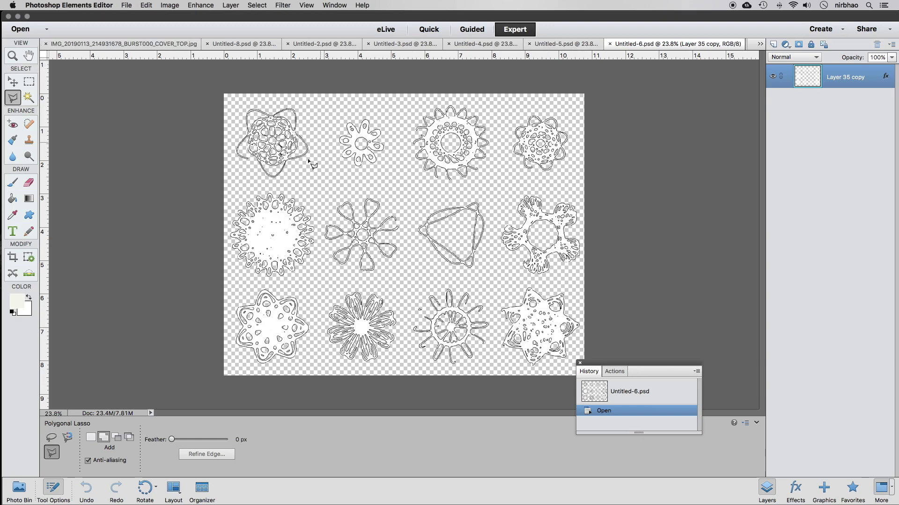
{"action": "key", "text": "super+equal"}
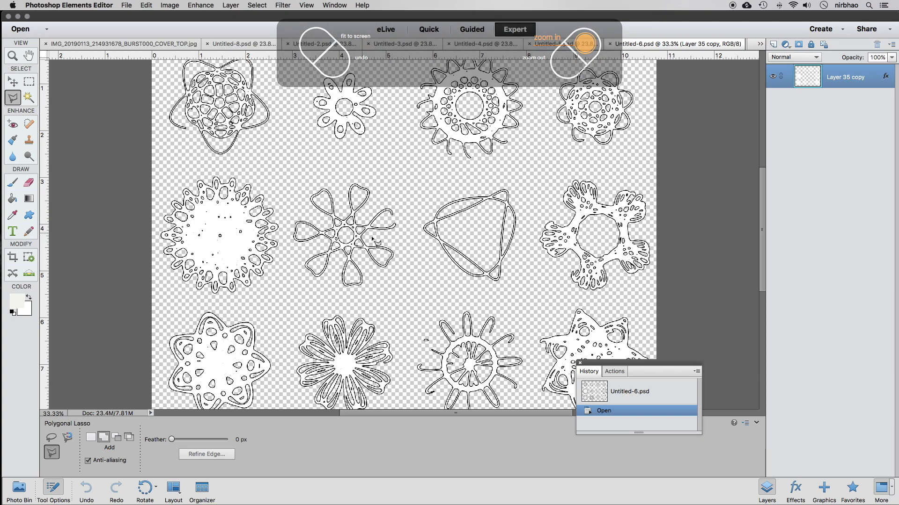
{"action": "left_click", "coordinate": [562, 44]}
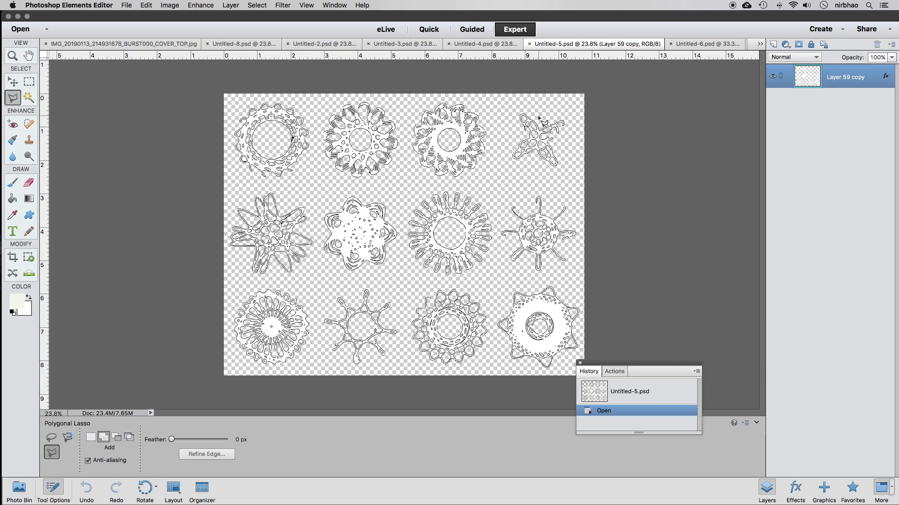
{"action": "left_click", "coordinate": [511, 44]}
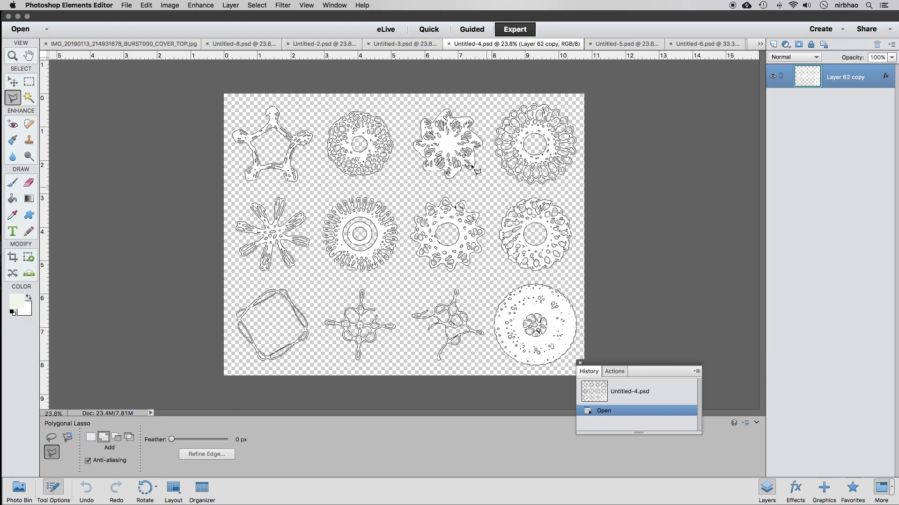
{"action": "left_click", "coordinate": [495, 183]}
- Lasso the top-right spirograph doodle on Untitled-4 and copy it onto its own layer
{"action": "left_click", "coordinate": [487, 112]}
{"action": "left_click", "coordinate": [520, 93]}
{"action": "left_click", "coordinate": [595, 98]}
{"action": "left_click", "coordinate": [605, 165]}
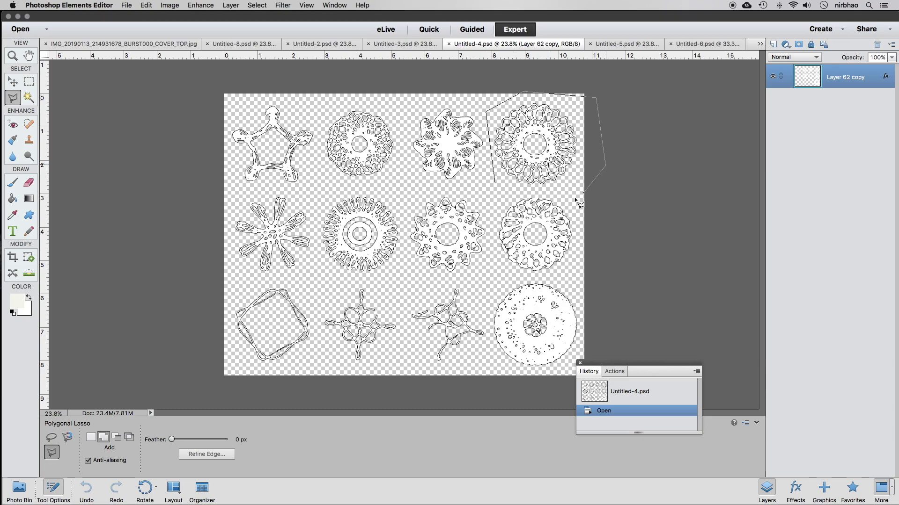
{"action": "left_click", "coordinate": [574, 195]}
{"action": "left_click", "coordinate": [496, 185]}
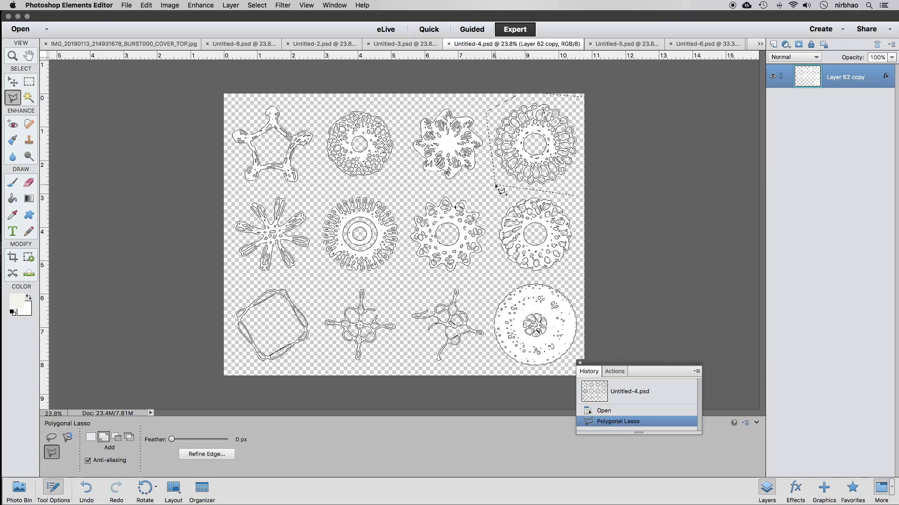
{"action": "right_click", "coordinate": [535, 143]}
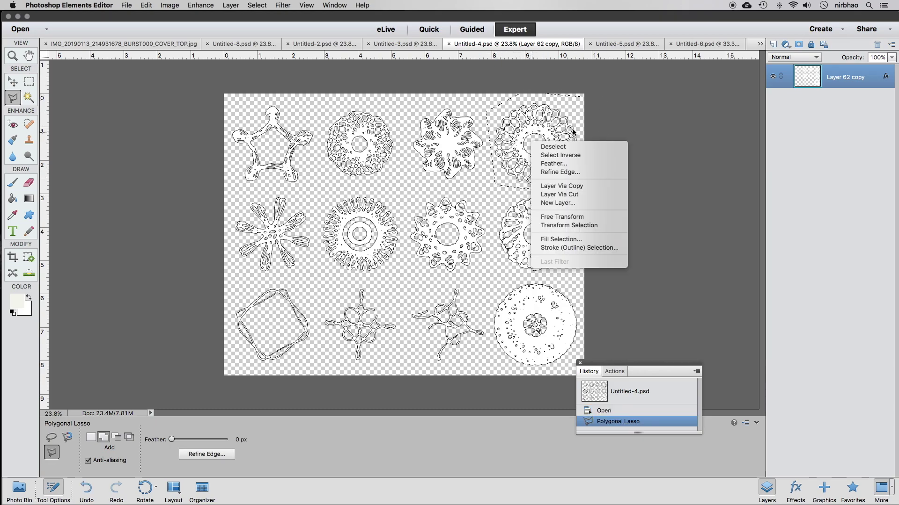
{"action": "left_click", "coordinate": [580, 186]}
{"action": "right_click", "coordinate": [549, 133]}
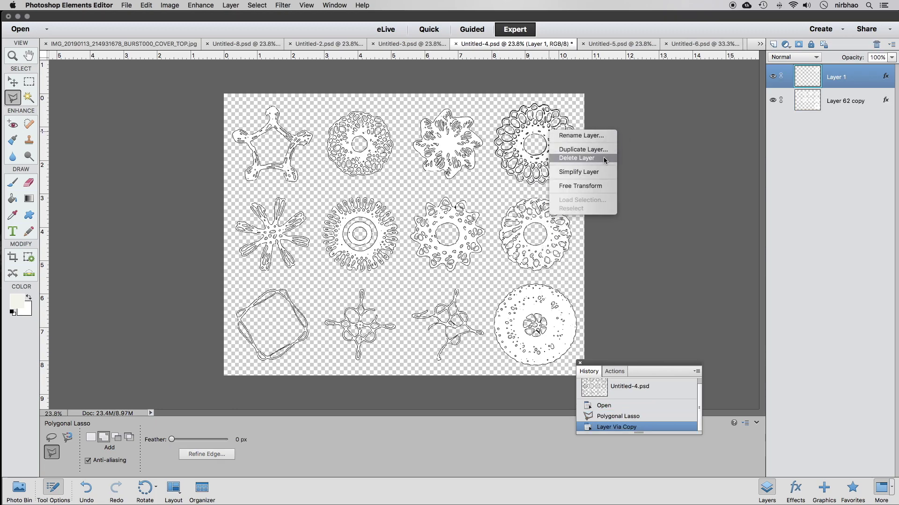
{"action": "key", "text": "Escape"}
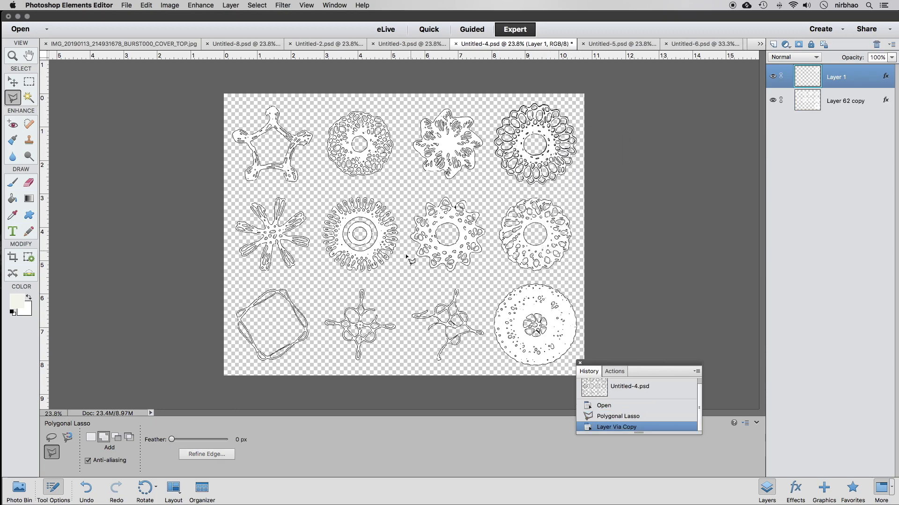
- Duplicate the doodle layer into the portrait document
{"action": "right_click", "coordinate": [542, 125]}
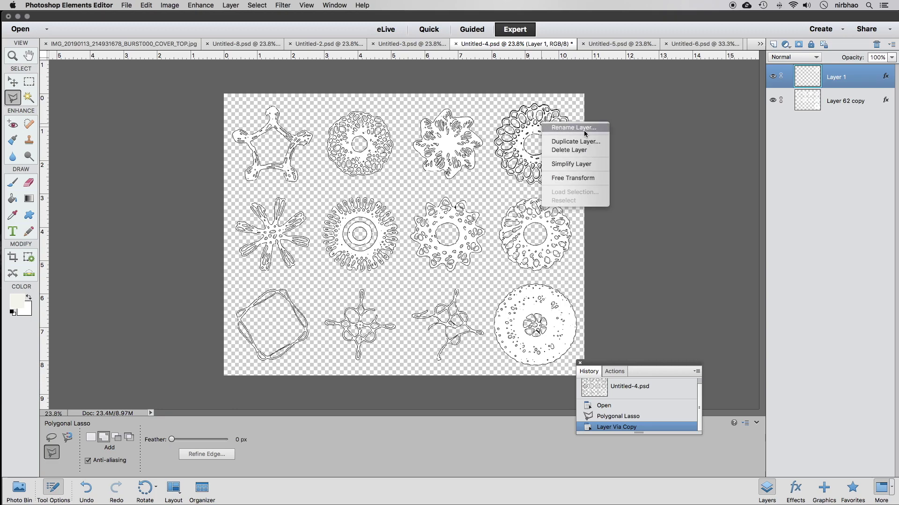
{"action": "left_click", "coordinate": [575, 141]}
{"action": "left_click", "coordinate": [405, 257]}
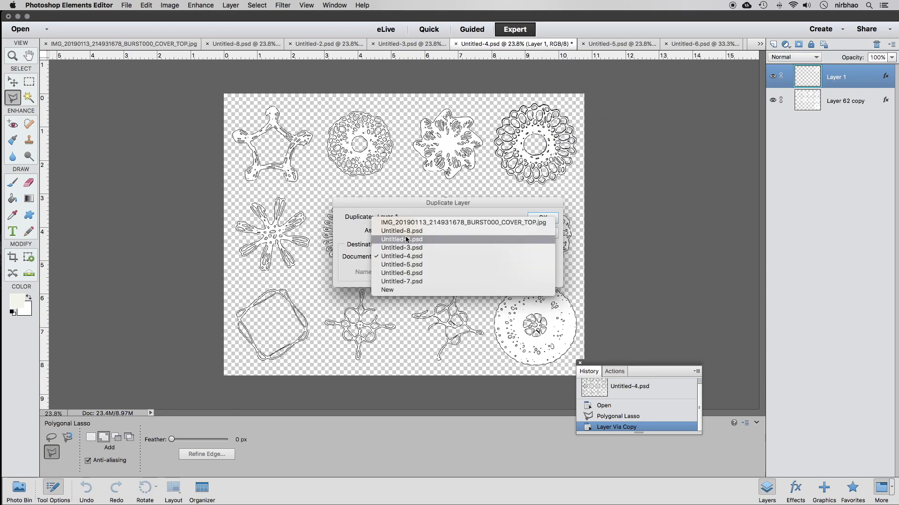
{"action": "left_click", "coordinate": [409, 223]}
{"action": "left_click", "coordinate": [543, 219]}
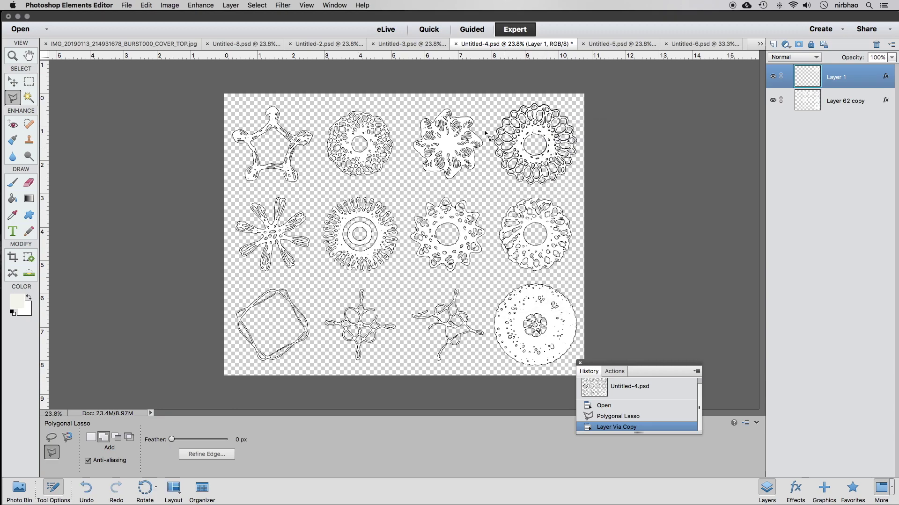
- On Layer 62 copy, lasso a single mandala and copy it onto its own layer (Layer 2)
{"action": "left_click", "coordinate": [819, 104]}
{"action": "left_click", "coordinate": [322, 182]}
{"action": "left_click", "coordinate": [323, 111]}
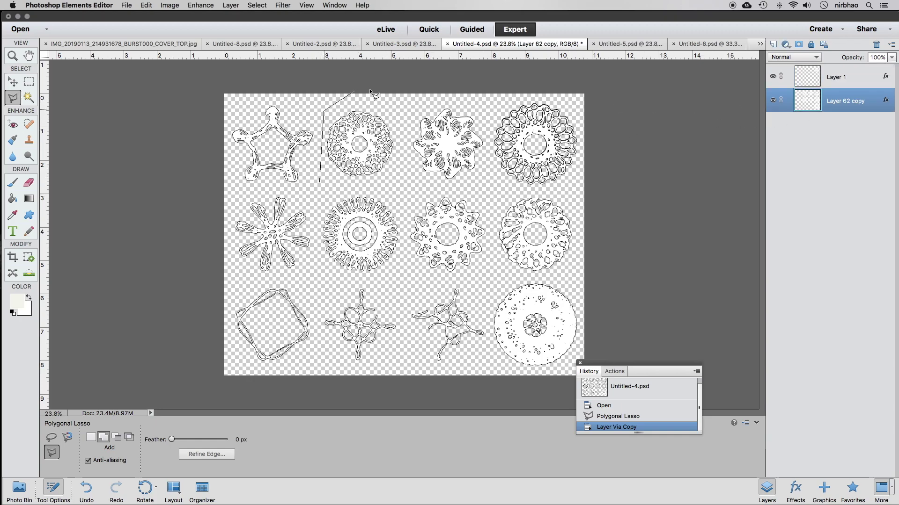
{"action": "left_click", "coordinate": [384, 99]}
{"action": "left_click", "coordinate": [404, 135]}
{"action": "left_click", "coordinate": [403, 175]}
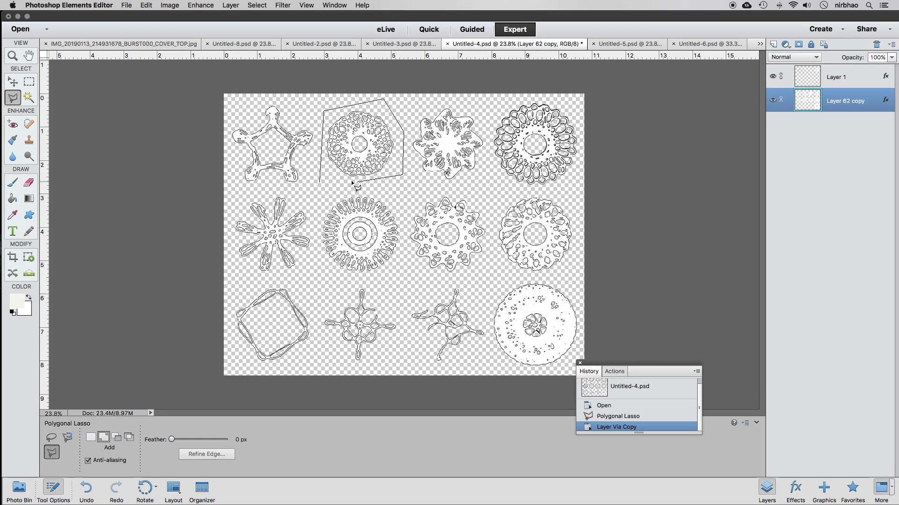
{"action": "left_click", "coordinate": [321, 184]}
{"action": "right_click", "coordinate": [367, 134]}
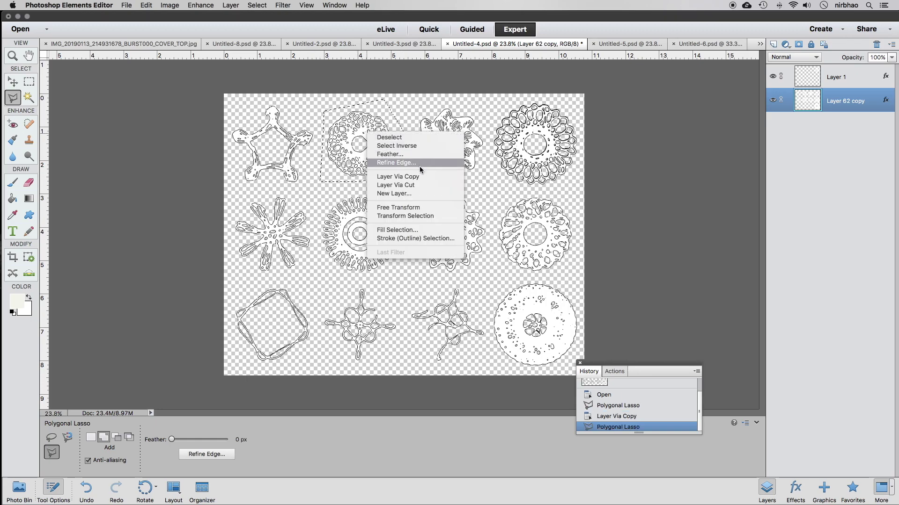
{"action": "left_click", "coordinate": [421, 177]}
- Duplicate the mandala Layer 2 into the portrait document
{"action": "right_click", "coordinate": [370, 136]}
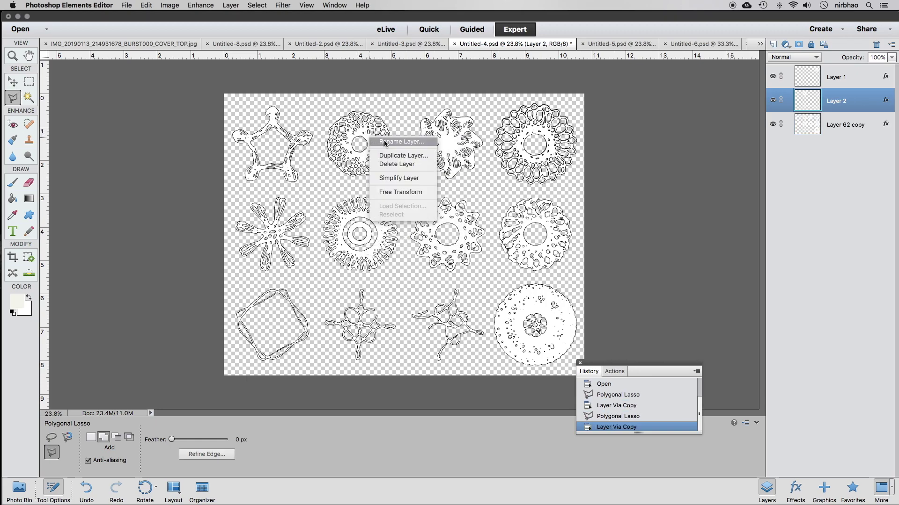
{"action": "left_click", "coordinate": [425, 161]}
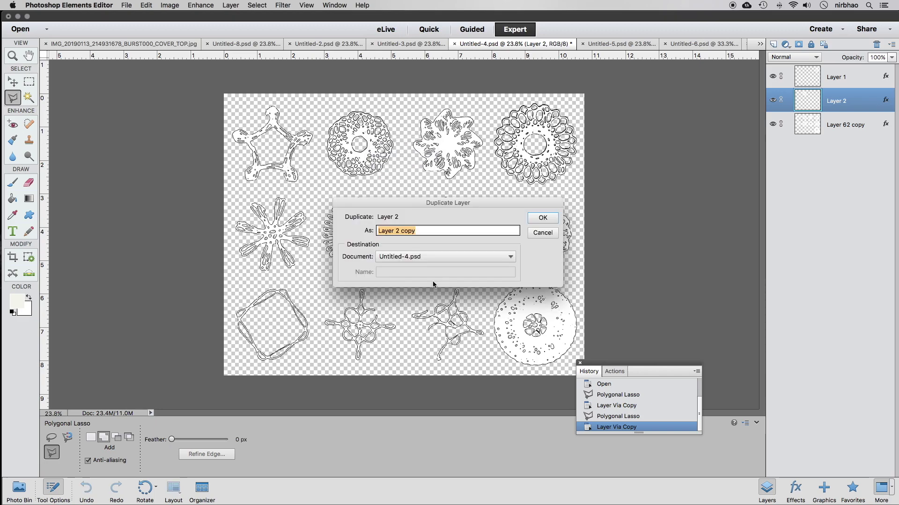
{"action": "left_click", "coordinate": [437, 257]}
{"action": "left_click", "coordinate": [431, 222]}
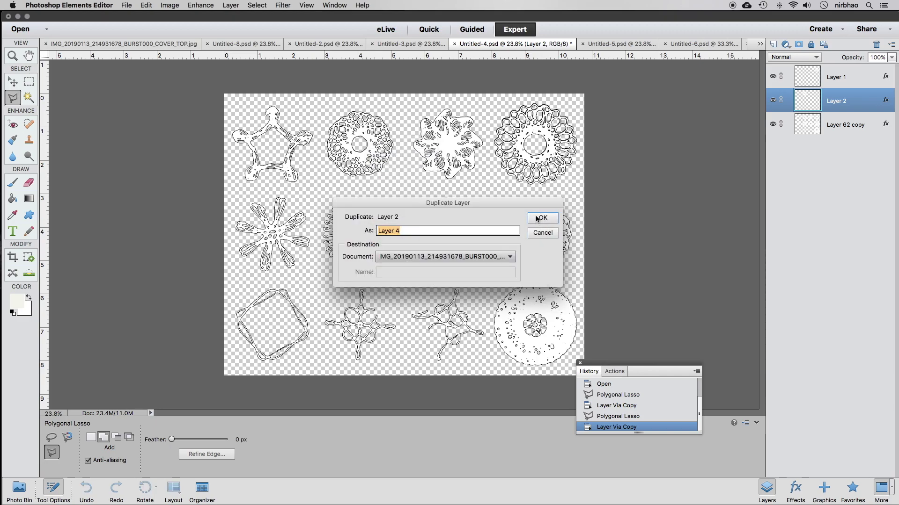
{"action": "key", "text": "Return"}
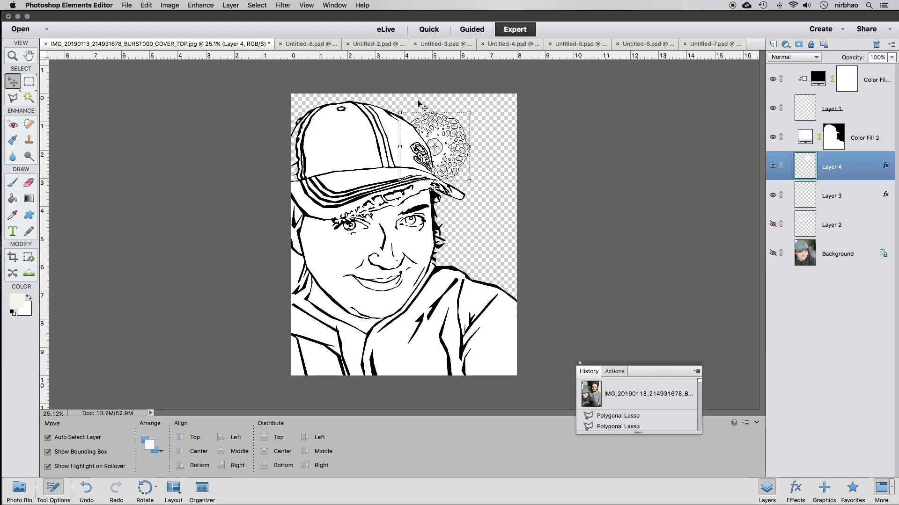
- Select the portrait's Background layer and check the image size without changing it
{"action": "left_click_drag", "start_coordinate": [436, 132], "coordinate": [484, 123]}
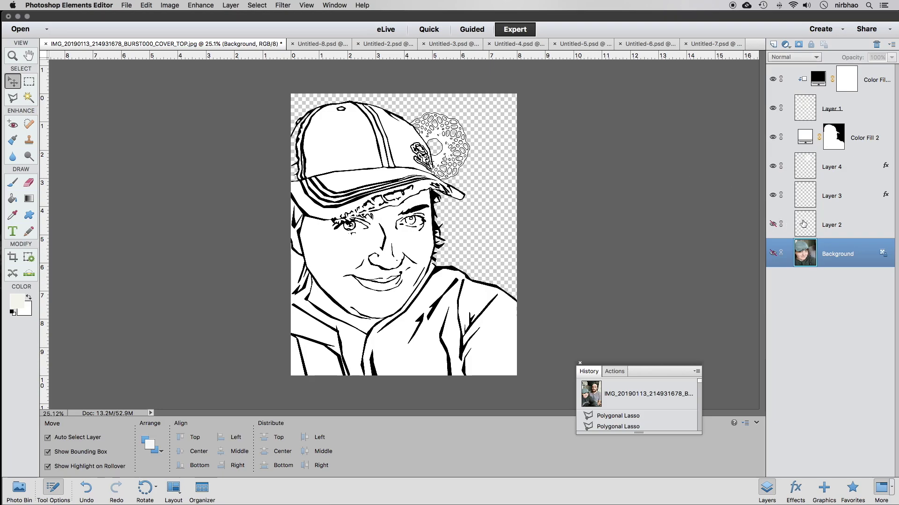
{"action": "left_click", "coordinate": [169, 5]}
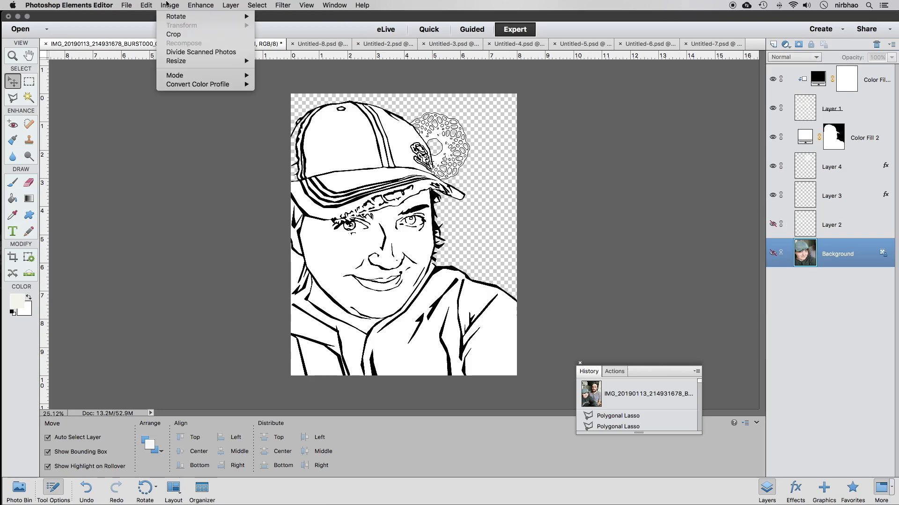
{"action": "mouse_move", "coordinate": [253, 65]}
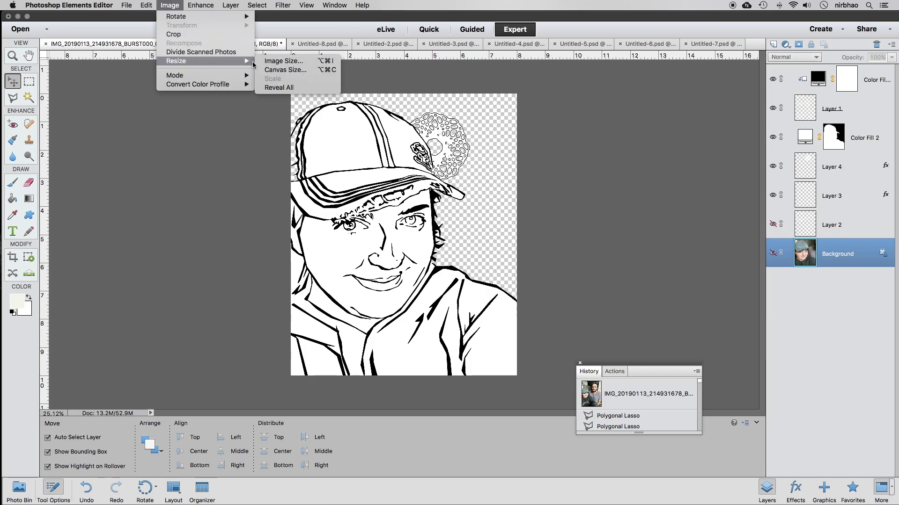
{"action": "left_click", "coordinate": [282, 61]}
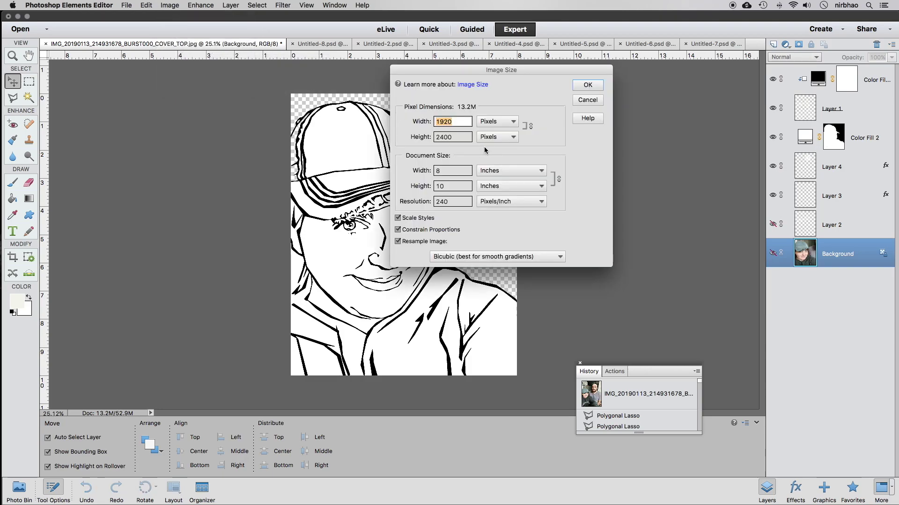
{"action": "left_click", "coordinate": [591, 100]}
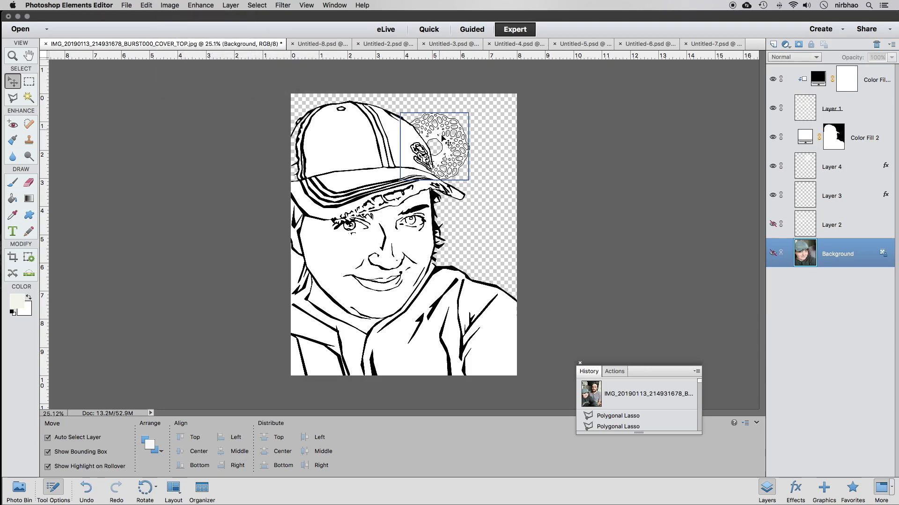
- Move Layer 4's mandala to the top-right corner and place Layer 3's mandala beside the brim
{"action": "left_click_drag", "start_coordinate": [442, 141], "coordinate": [466, 119]}
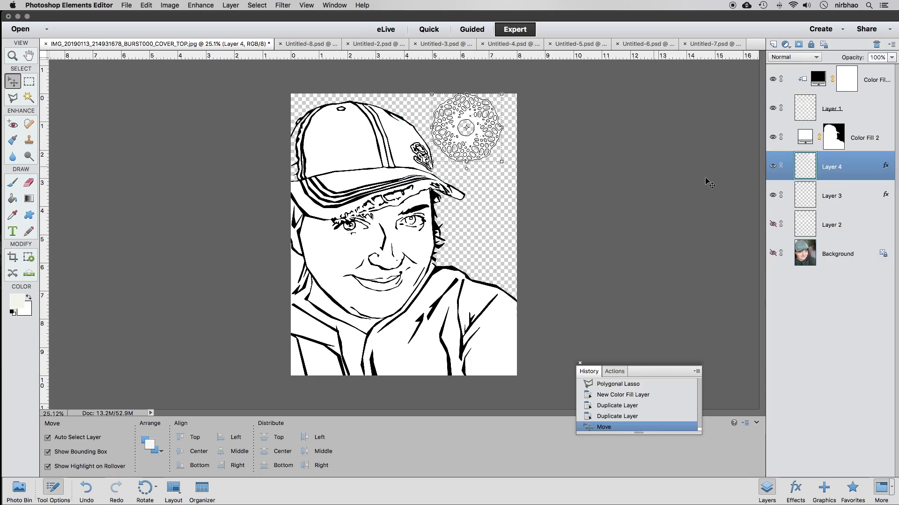
{"action": "left_click", "coordinate": [654, 167]}
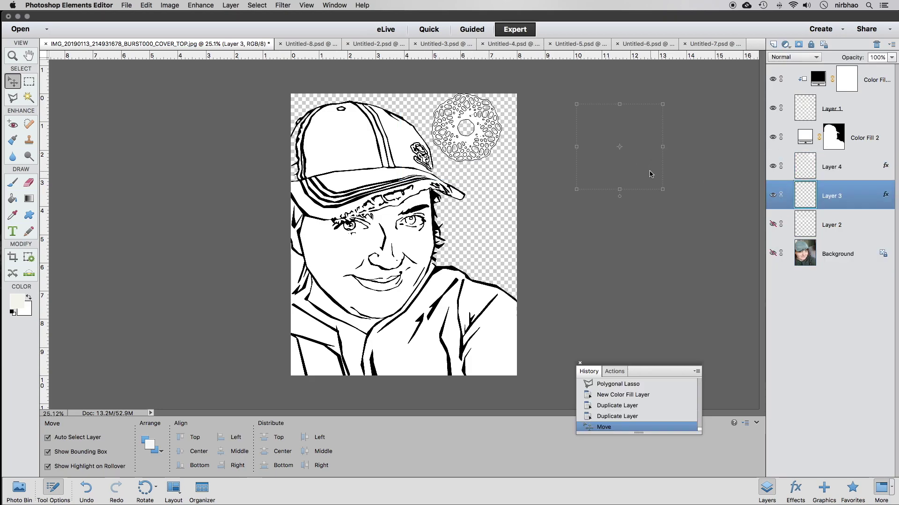
{"action": "left_click_drag", "start_coordinate": [622, 140], "coordinate": [482, 211]}
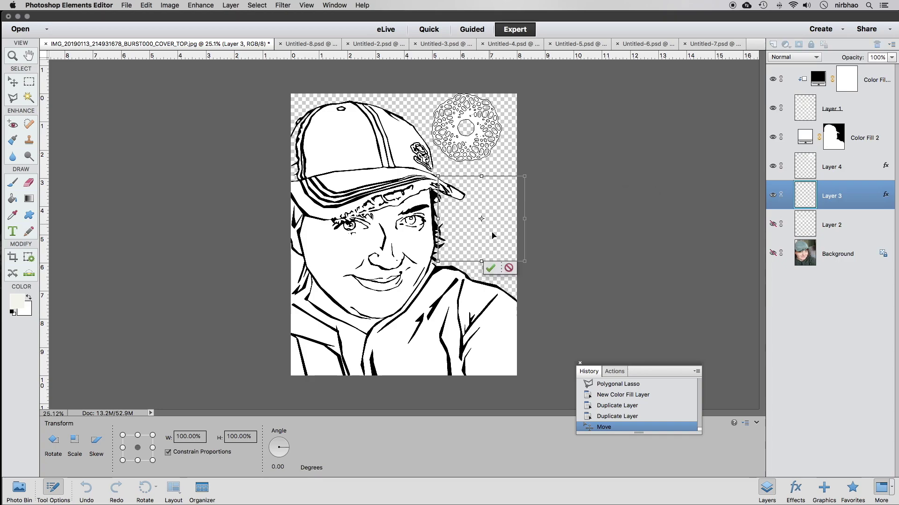
{"action": "left_click", "coordinate": [490, 268]}
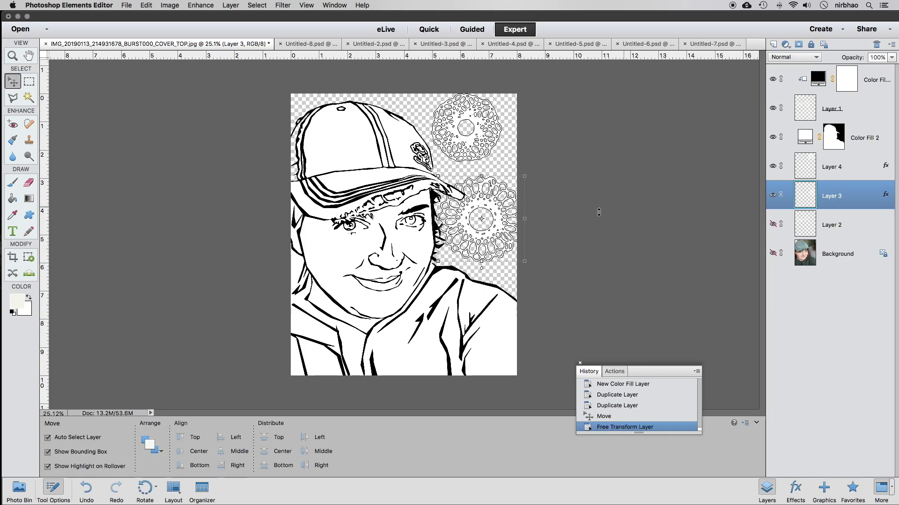
{"action": "left_click_drag", "start_coordinate": [496, 202], "coordinate": [481, 211]}
{"action": "mouse_move", "coordinate": [477, 117]}
{"action": "left_mouse_down"}
{"action": "mouse_move", "coordinate": [487, 133]}
{"action": "mouse_move", "coordinate": [459, 114]}
{"action": "mouse_move", "coordinate": [470, 127]}
{"action": "left_mouse_up"}
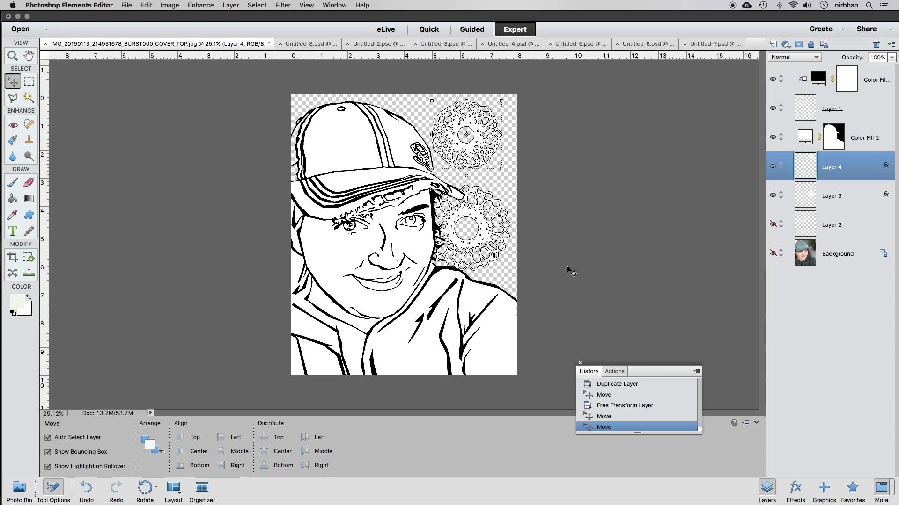
{"action": "left_click", "coordinate": [812, 228]}
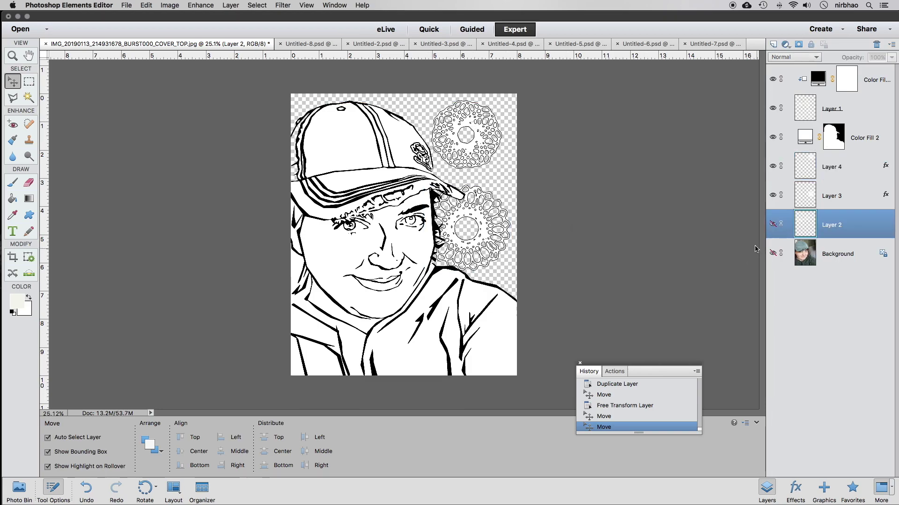
- Add a white Solid Color fill layer, Color Fill 3, above Layer 2
{"action": "left_click", "coordinate": [228, 4]}
{"action": "mouse_move", "coordinate": [270, 73]}
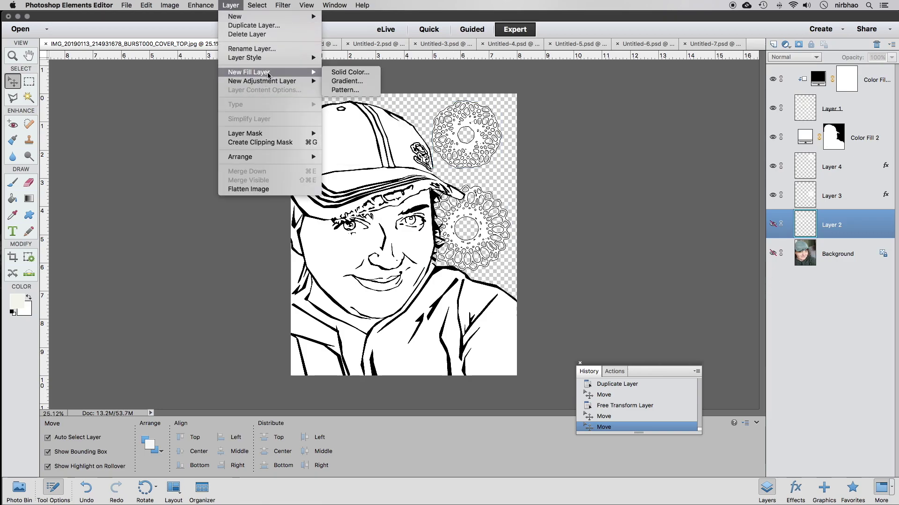
{"action": "left_click", "coordinate": [348, 72]}
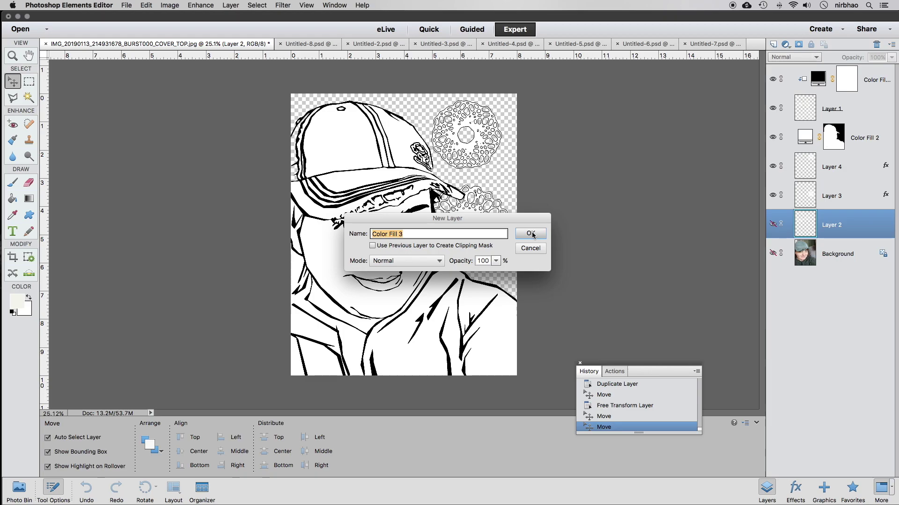
{"action": "left_click", "coordinate": [531, 234]}
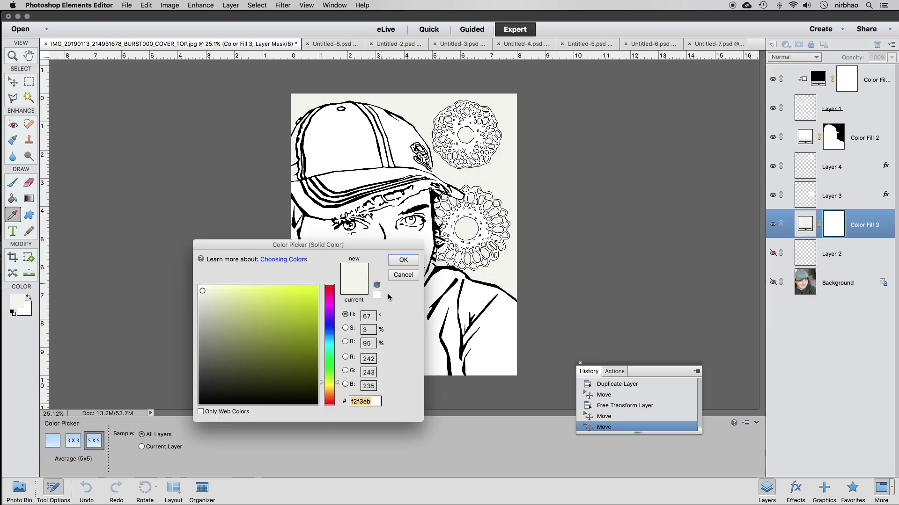
{"action": "left_click", "coordinate": [377, 295]}
{"action": "left_click", "coordinate": [403, 260]}
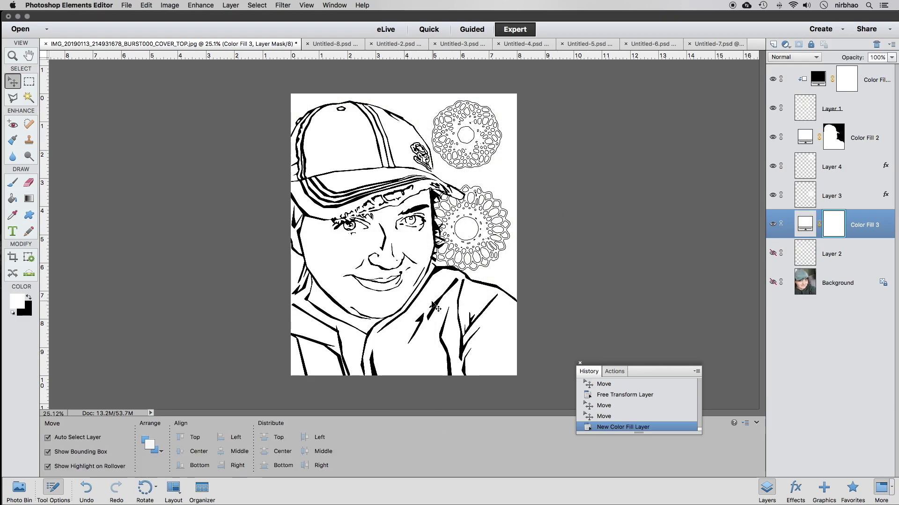